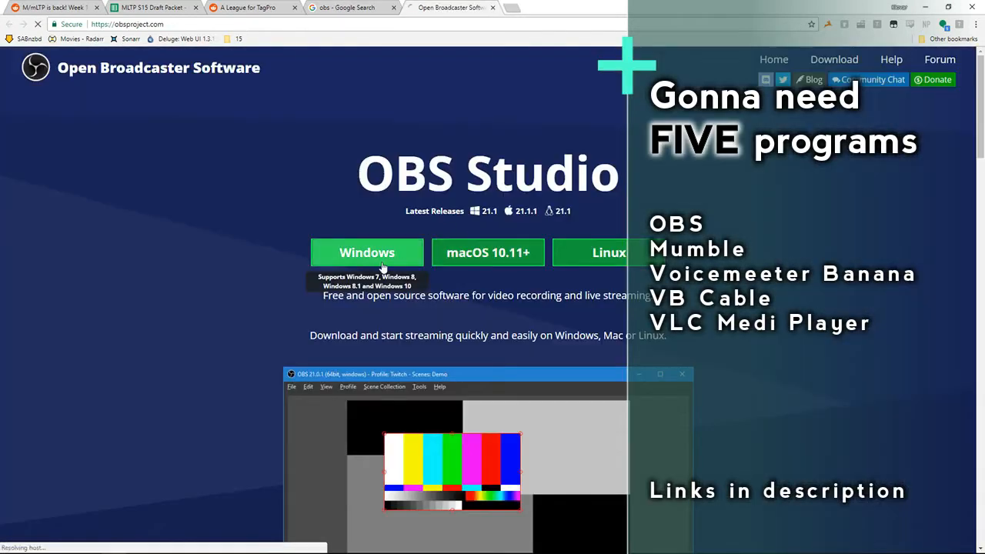
- Download the Windows installers for OBS Studio and the Mumble client version 1.2.19 from their websites
{"action": "left_click", "coordinate": [384, 252]}
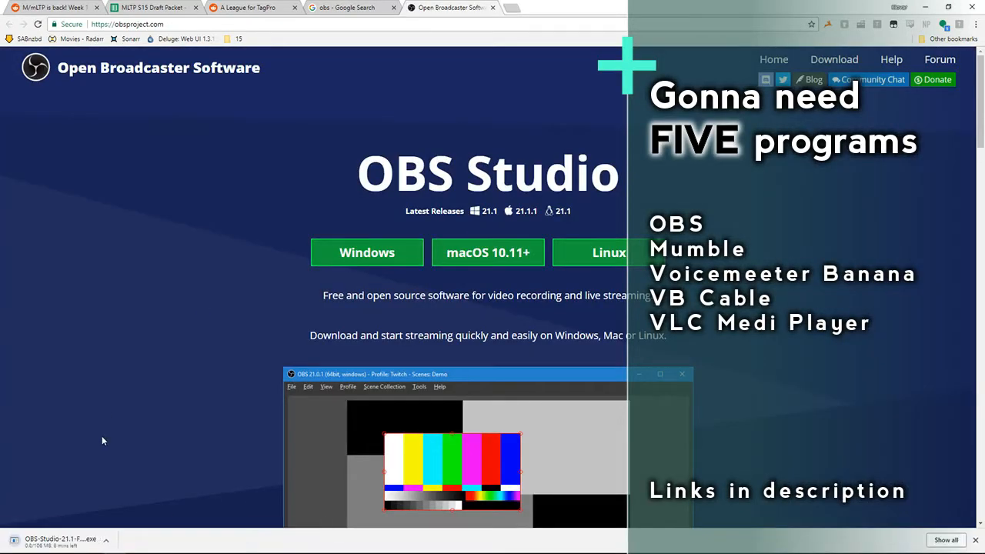
{"action": "key", "text": "ctrl+t"}
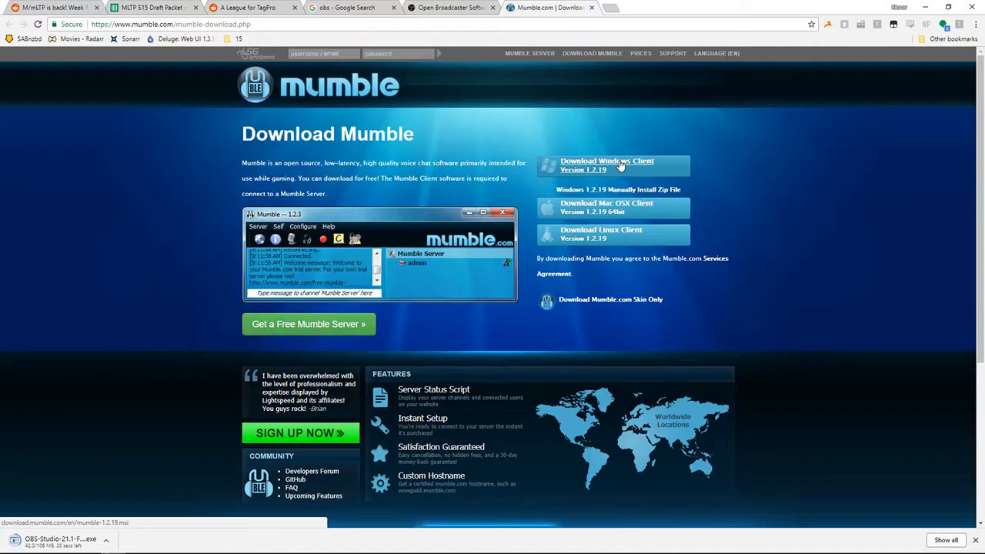
{"action": "left_click", "coordinate": [618, 165]}
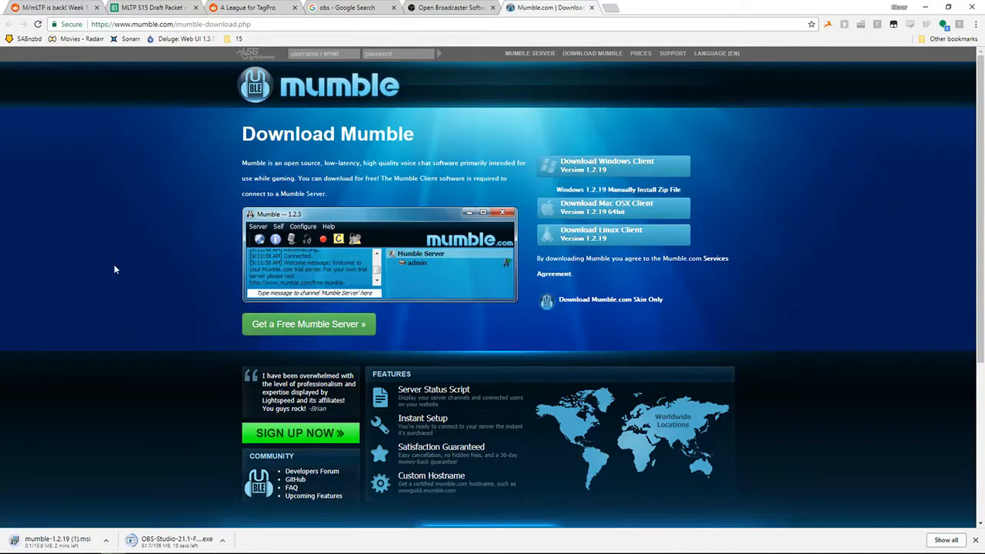
- Find the VB-Audio VoiceMeeter Banana page and download the Voicemeeter 2.0.4.0 ZIP package
{"action": "key", "text": "ctrl+t"}
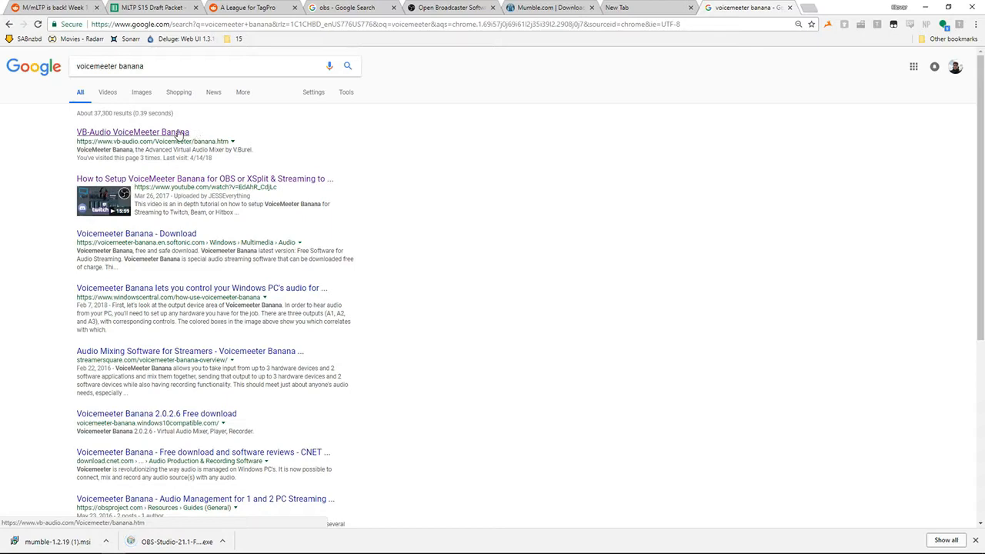
{"action": "left_click", "coordinate": [179, 134]}
{"action": "scroll", "coordinate": [382, 208], "scroll_direction": "down", "scroll_amount": 5}
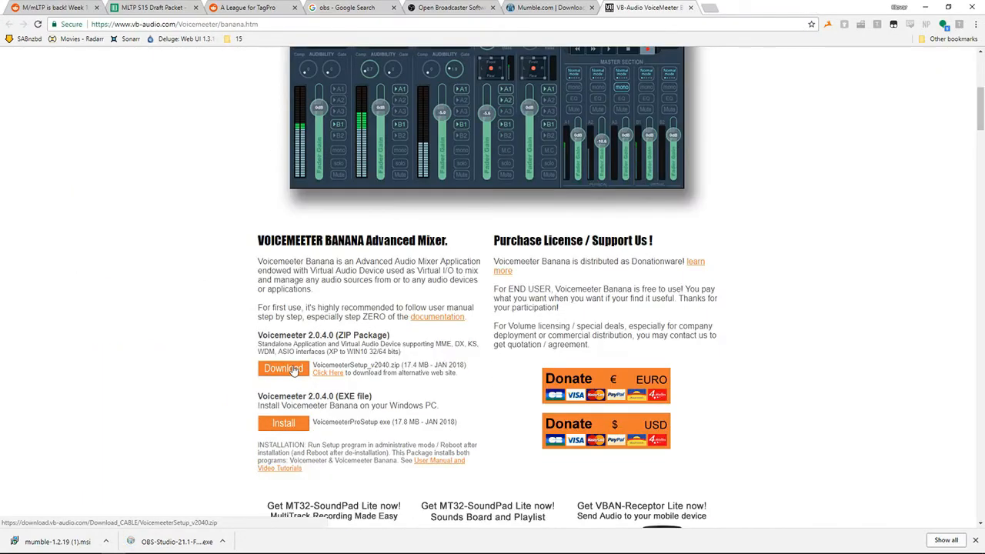
{"action": "left_click", "coordinate": [293, 370]}
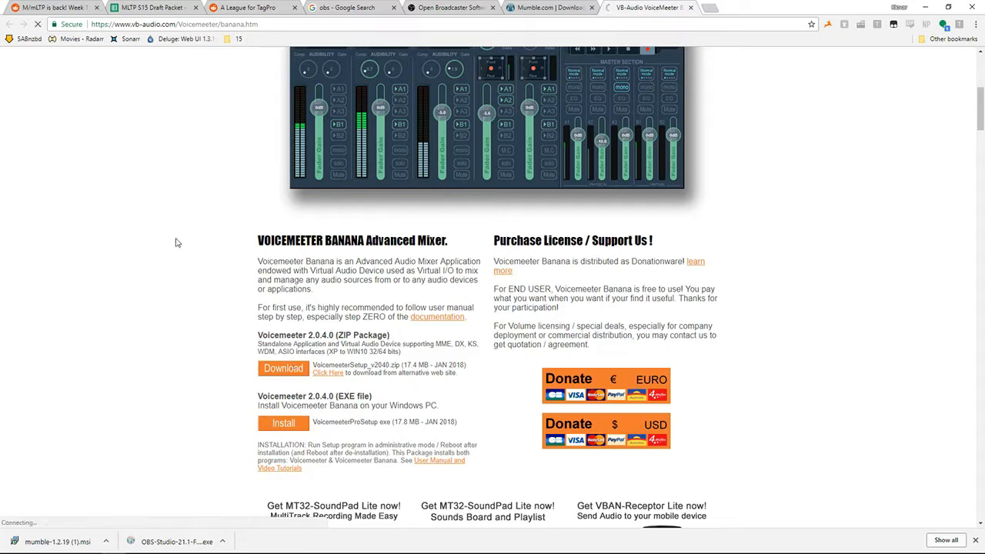
- Download the VB-CABLE driver ZIP package from VB-Audio's Virtual Audio Cable page
{"action": "scroll", "coordinate": [183, 260], "scroll_direction": "up", "scroll_amount": 5}
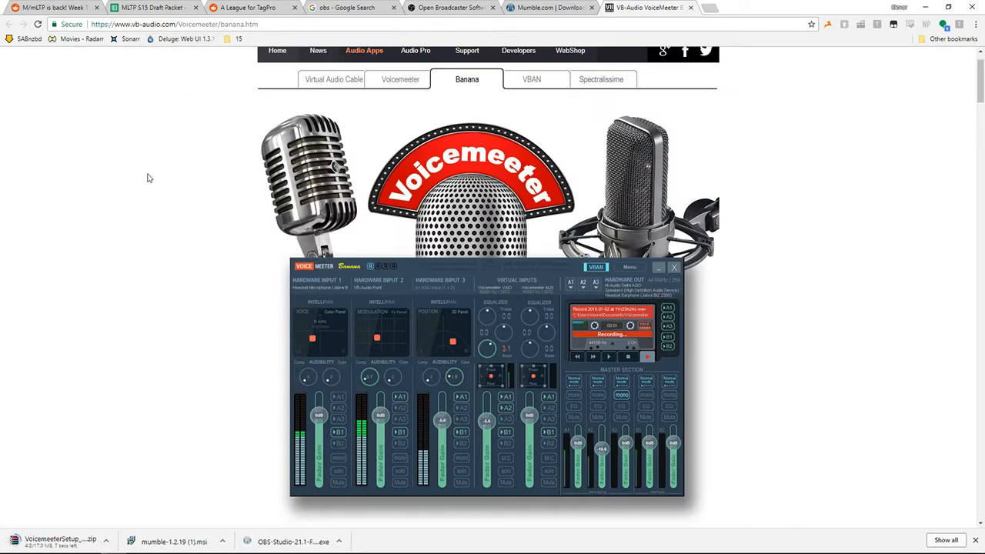
{"action": "scroll", "coordinate": [154, 248], "scroll_direction": "up", "scroll_amount": 1}
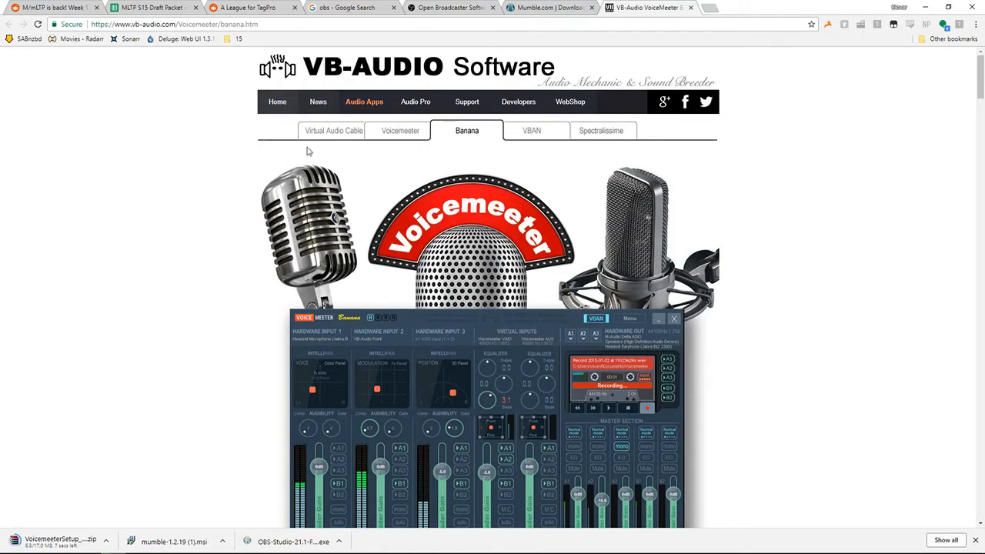
{"action": "left_click", "coordinate": [327, 132]}
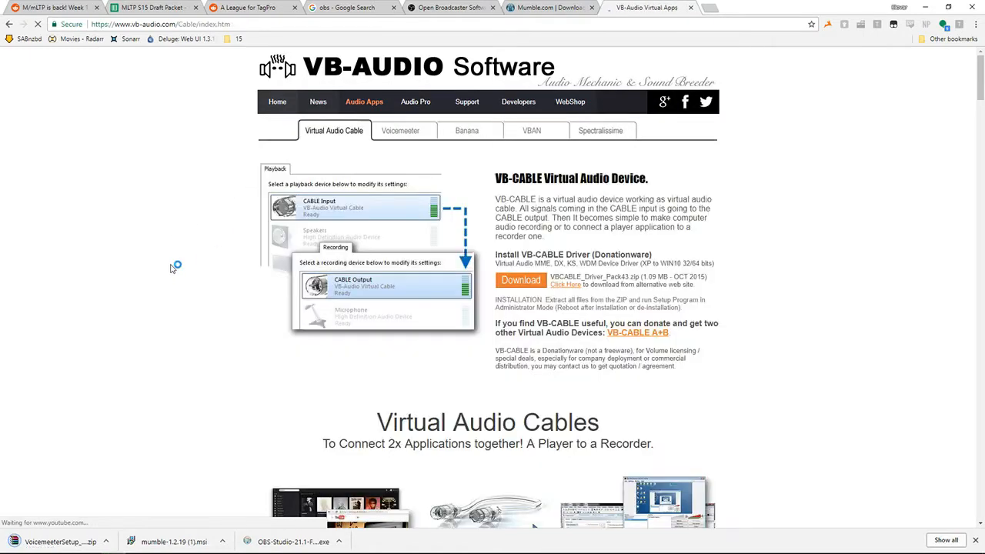
{"action": "left_click", "coordinate": [517, 281]}
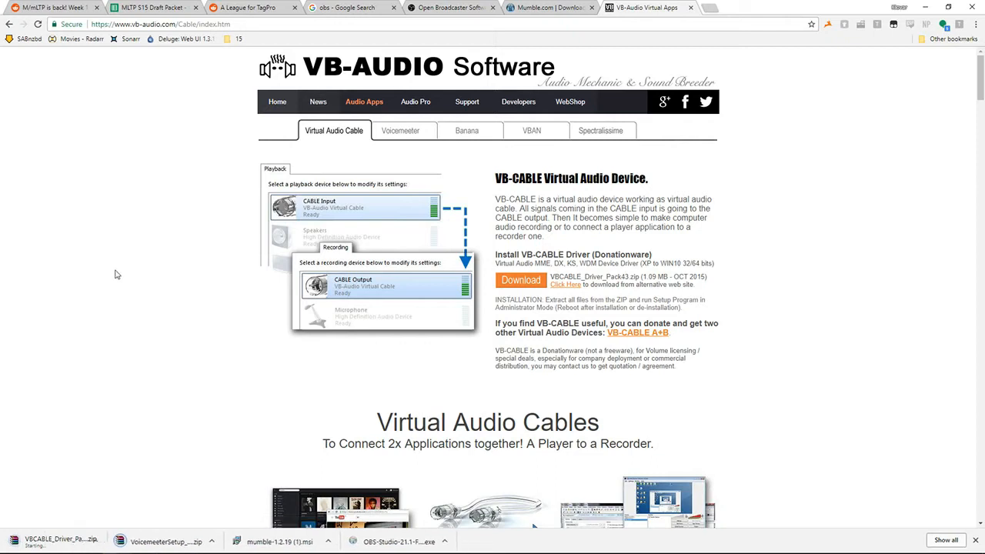
{"action": "key", "text": "ctrl+j"}
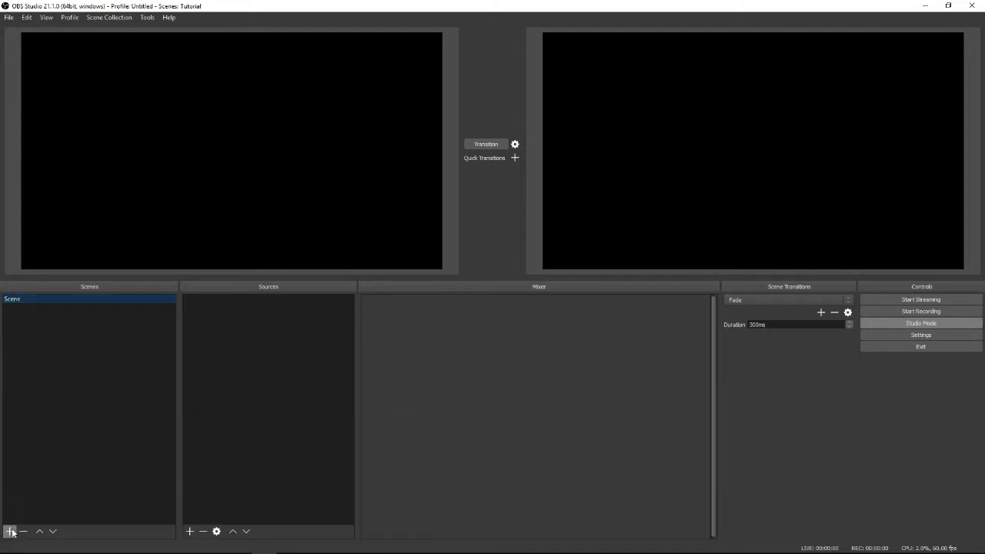
- Rename the existing scene in OBS Studio to "Audio Live"
{"action": "left_click", "coordinate": [9, 531]}
{"action": "left_click", "coordinate": [508, 300]}
{"action": "right_click", "coordinate": [17, 300]}
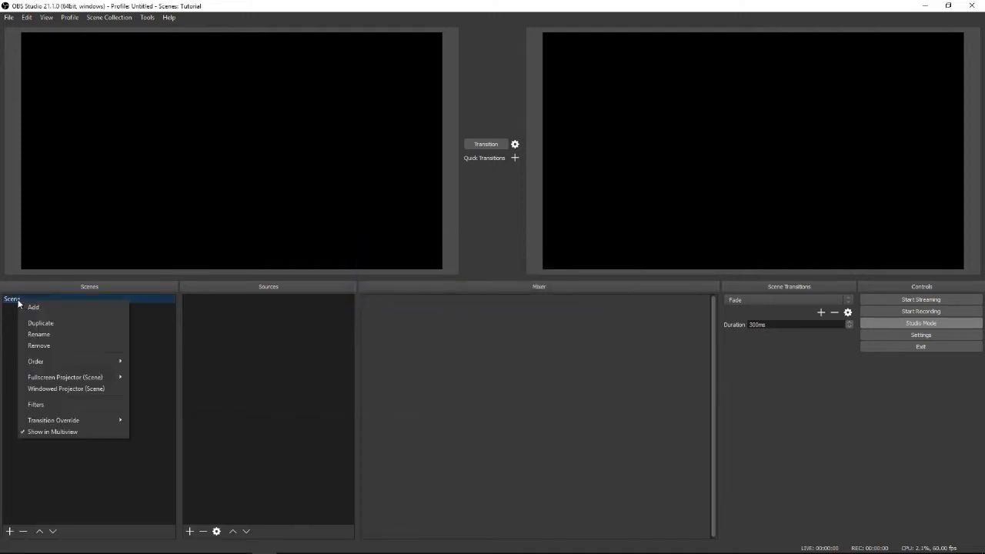
{"action": "left_click", "coordinate": [47, 336]}
{"action": "key", "text": "BackSpace"}
{"action": "key", "text": "BackSpace"}
{"action": "key", "text": "BackSpace"}
{"action": "key", "text": "BackSpace"}
{"action": "key", "text": "BackSpace"}
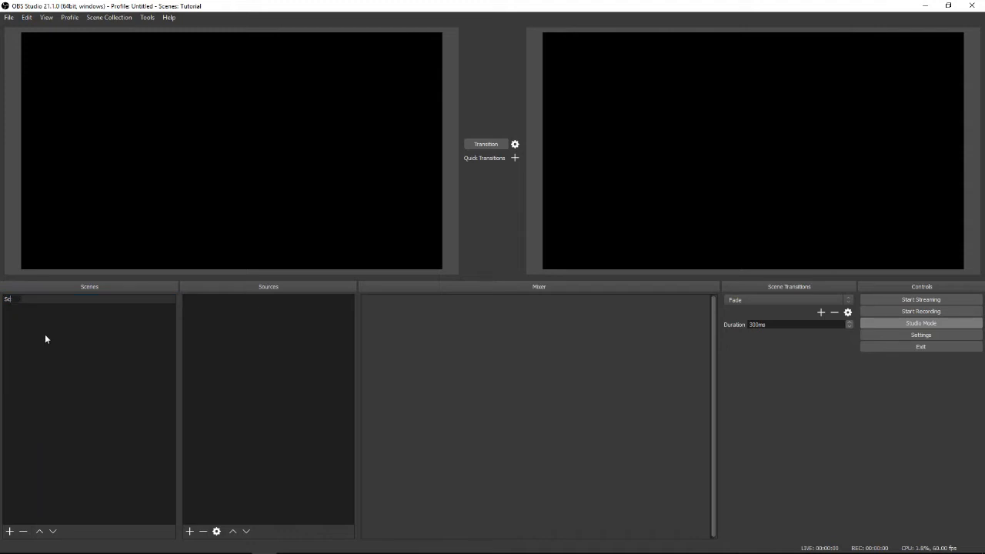
{"action": "type", "text": "Audio Live"}
{"action": "key", "text": "Return"}
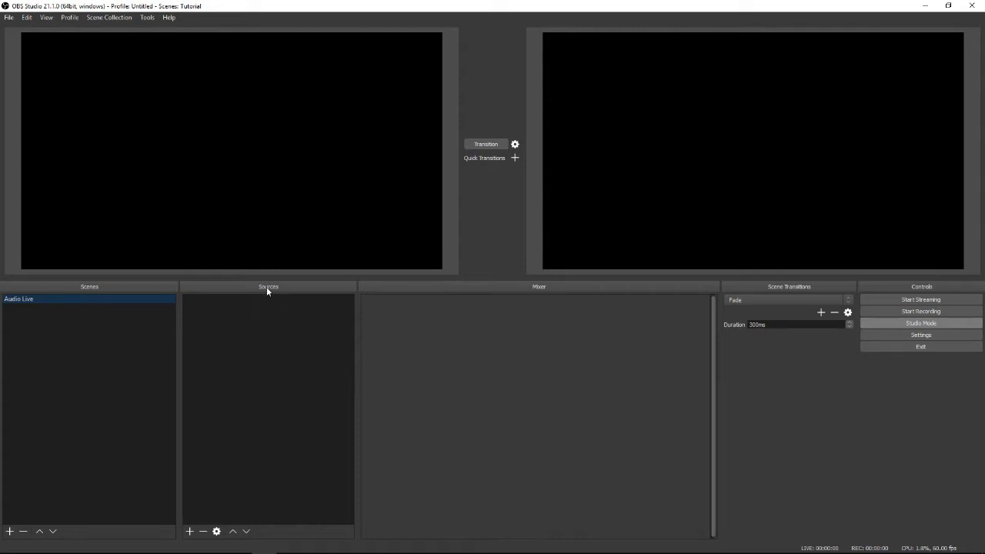
- Add an Audio Input Capture source named "Push To Talk" that uses the Logitech G930 Gaming Headset microphone
{"action": "left_click", "coordinate": [189, 531]}
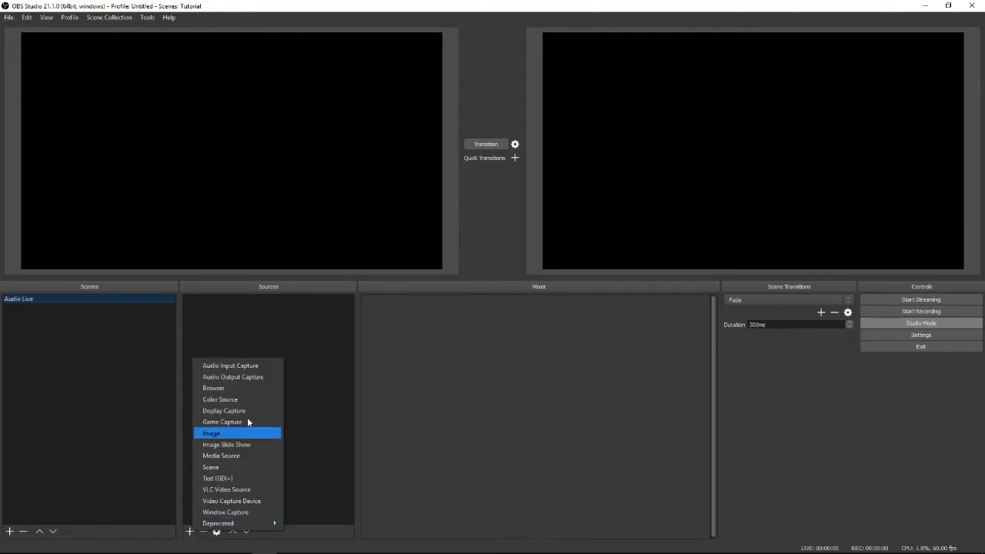
{"action": "left_click", "coordinate": [245, 366]}
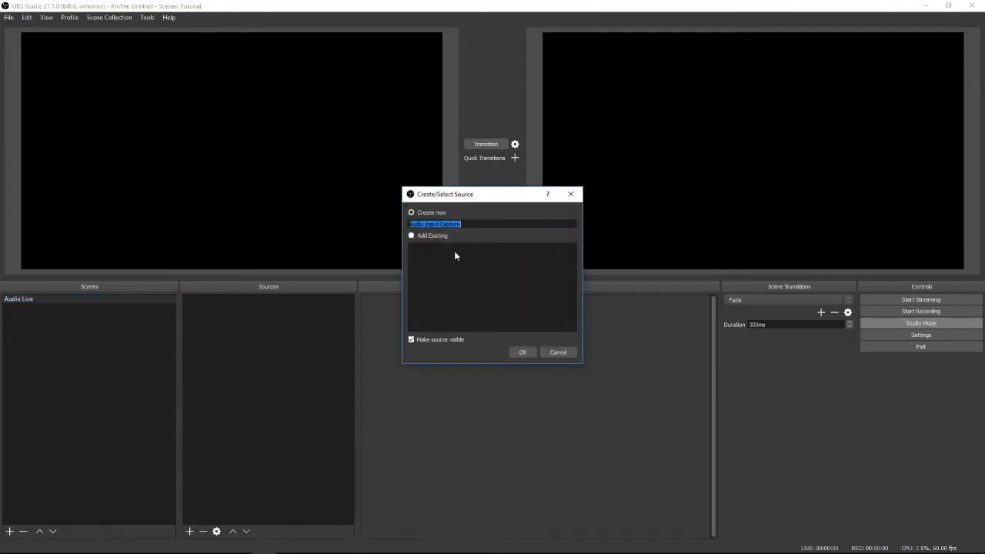
{"action": "type", "text": "Push To Talk"}
{"action": "left_click", "coordinate": [521, 352]}
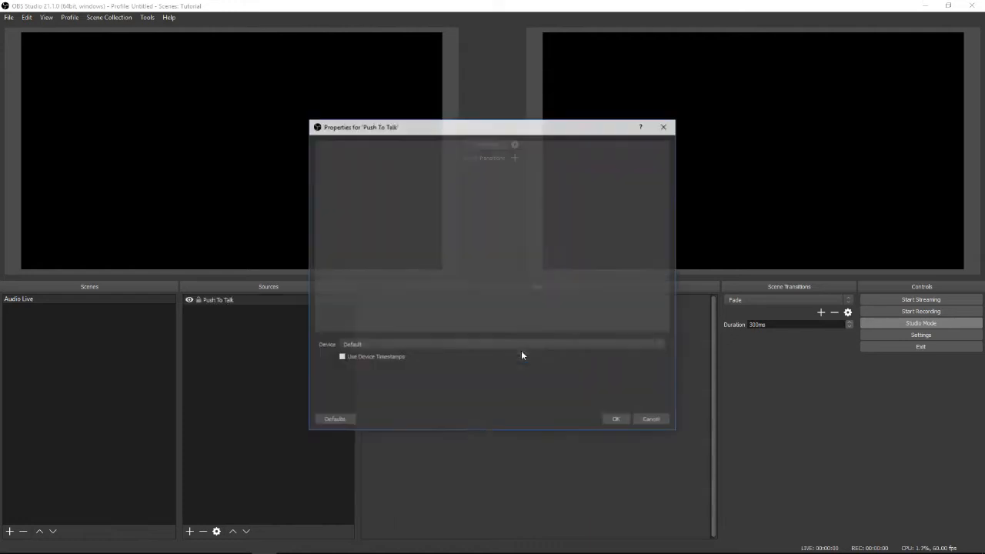
{"action": "left_click", "coordinate": [365, 345]}
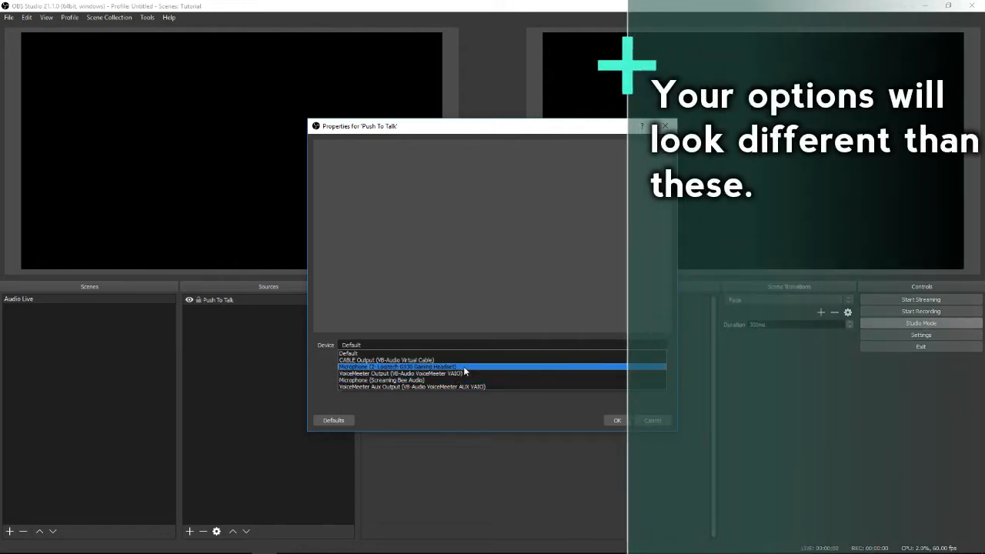
{"action": "left_click", "coordinate": [463, 367]}
{"action": "left_click", "coordinate": [616, 420]}
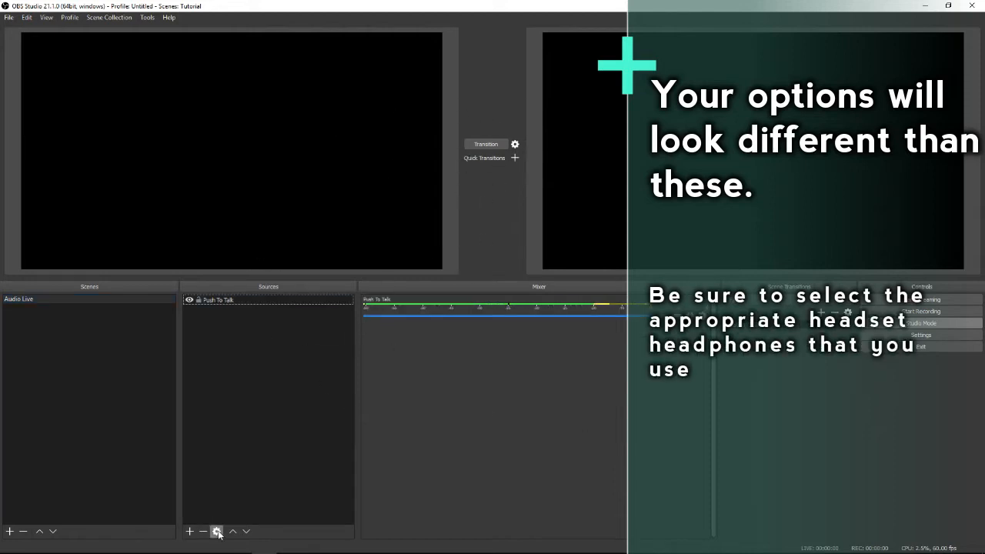
- Add a Display Capture source for Display 0 with its default name and transition the preview to the program output
{"action": "left_click", "coordinate": [189, 531]}
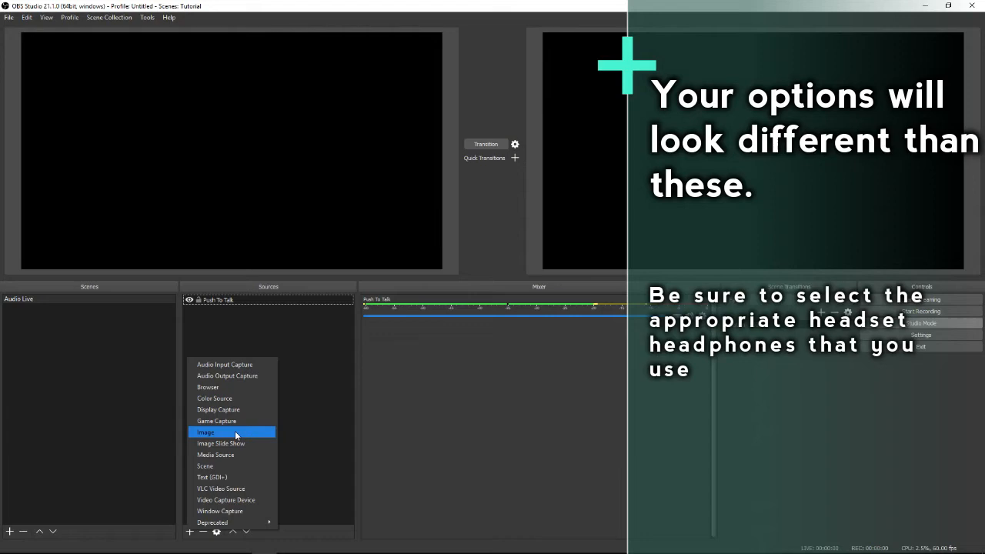
{"action": "left_click", "coordinate": [223, 409]}
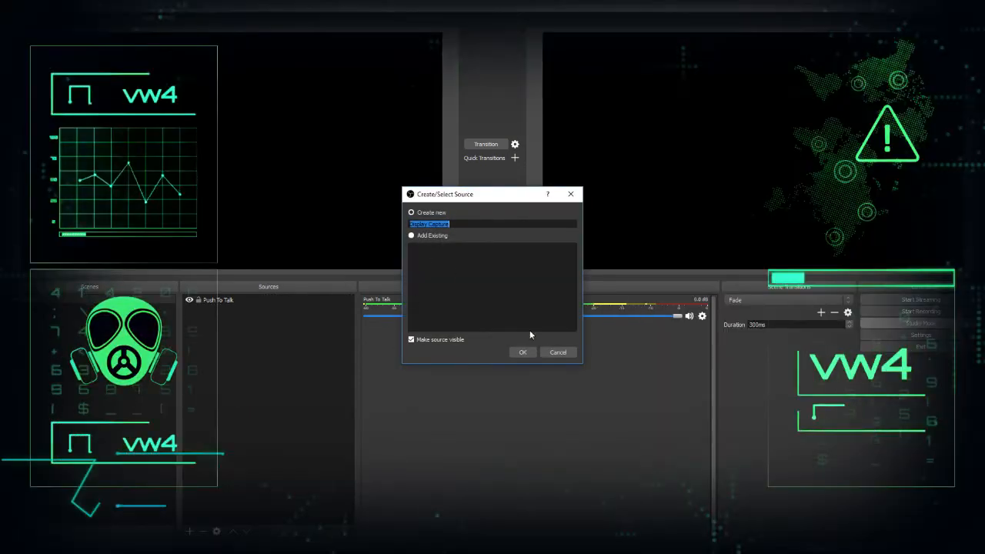
{"action": "left_click", "coordinate": [524, 353]}
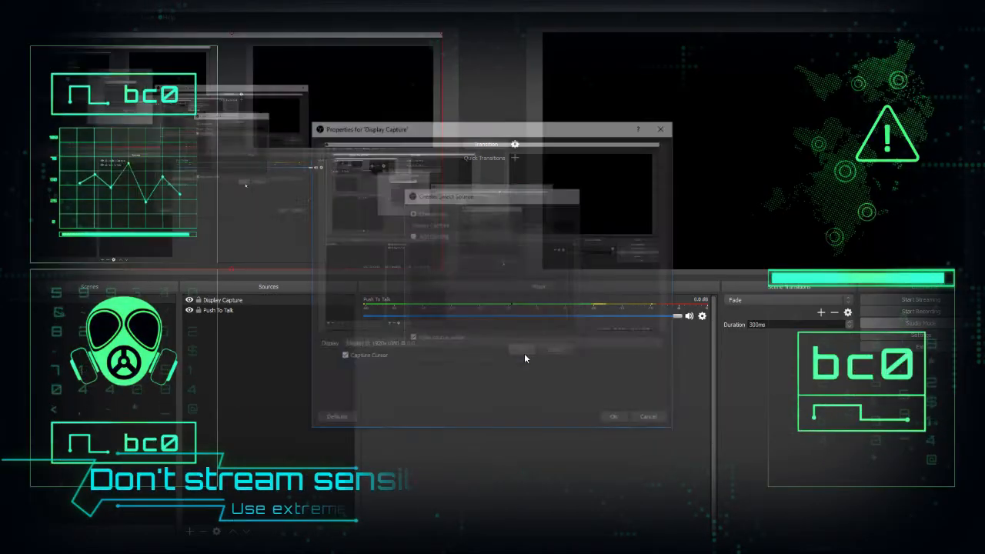
{"action": "left_click_drag", "start_coordinate": [449, 94], "coordinate": [462, 64]}
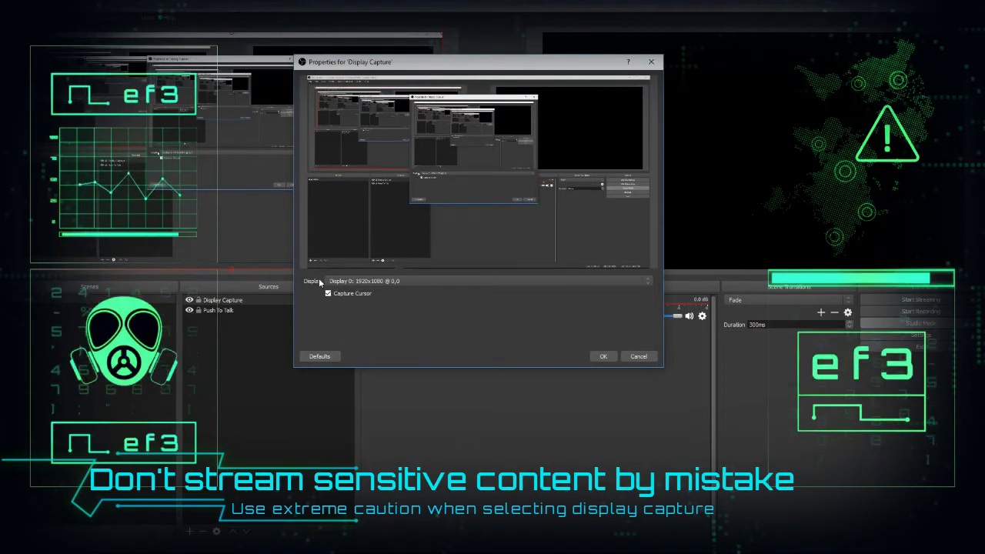
{"action": "left_click", "coordinate": [604, 356]}
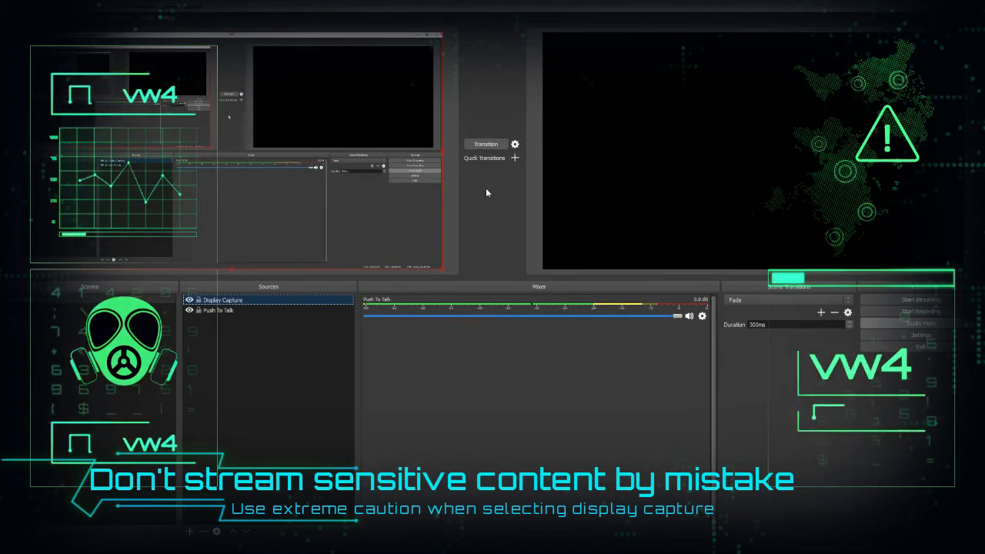
{"action": "left_click", "coordinate": [493, 145]}
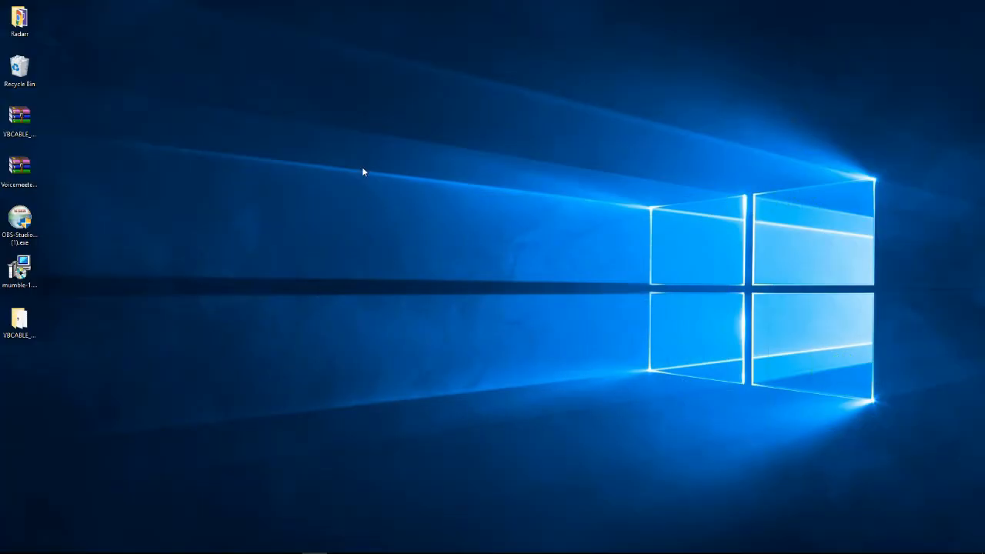
{"action": "left_click", "coordinate": [355, 159]}
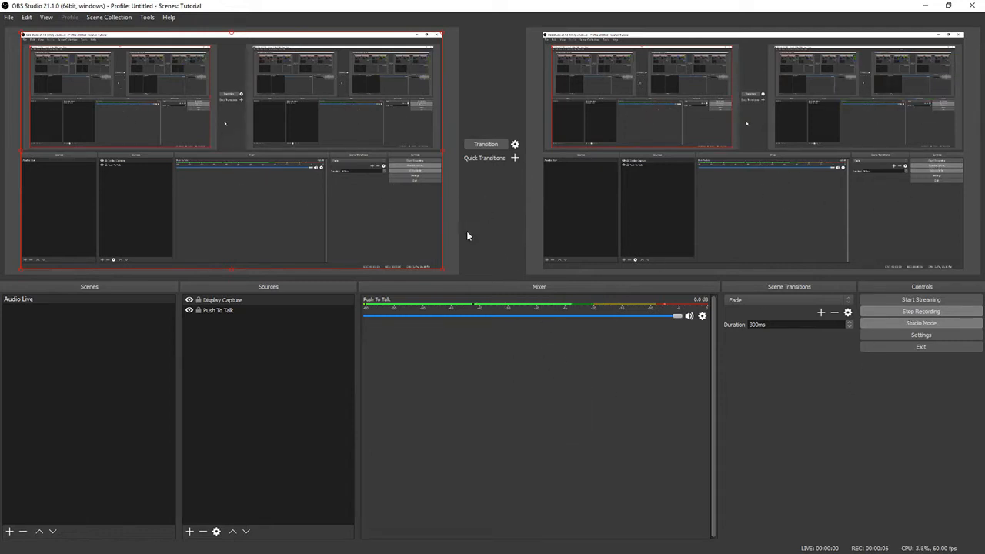
{"action": "left_click", "coordinate": [209, 310]}
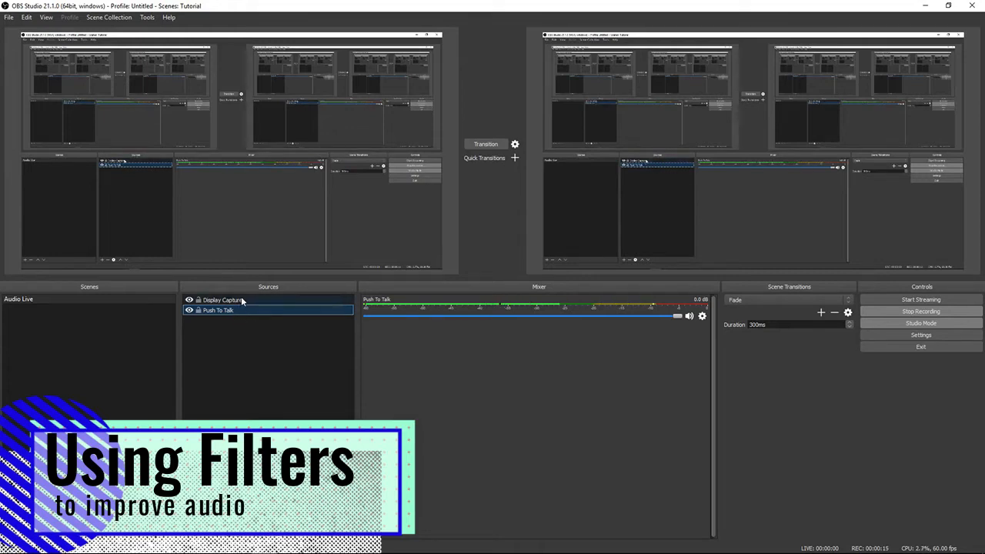
{"action": "right_click", "coordinate": [241, 311]}
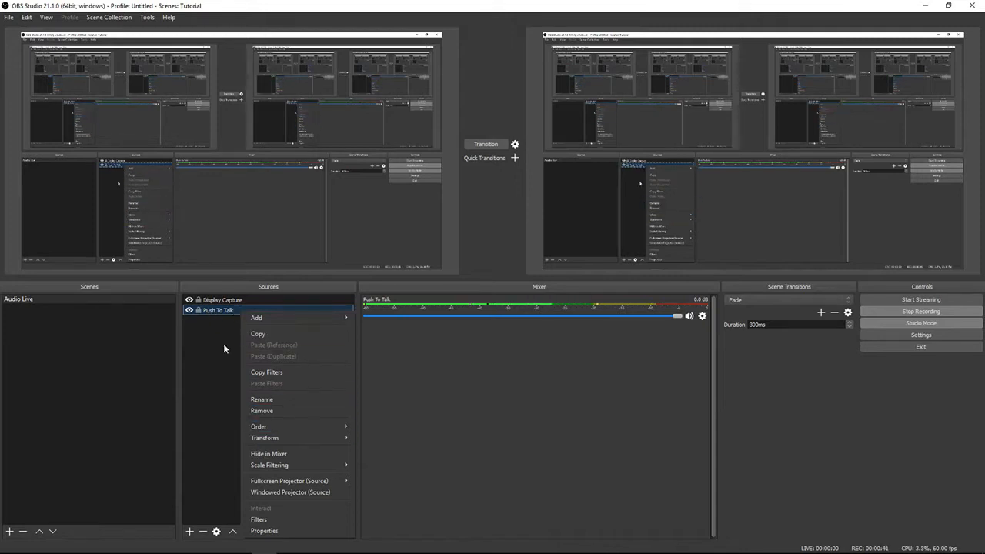
{"action": "left_click", "coordinate": [205, 300]}
{"action": "right_click", "coordinate": [205, 300]}
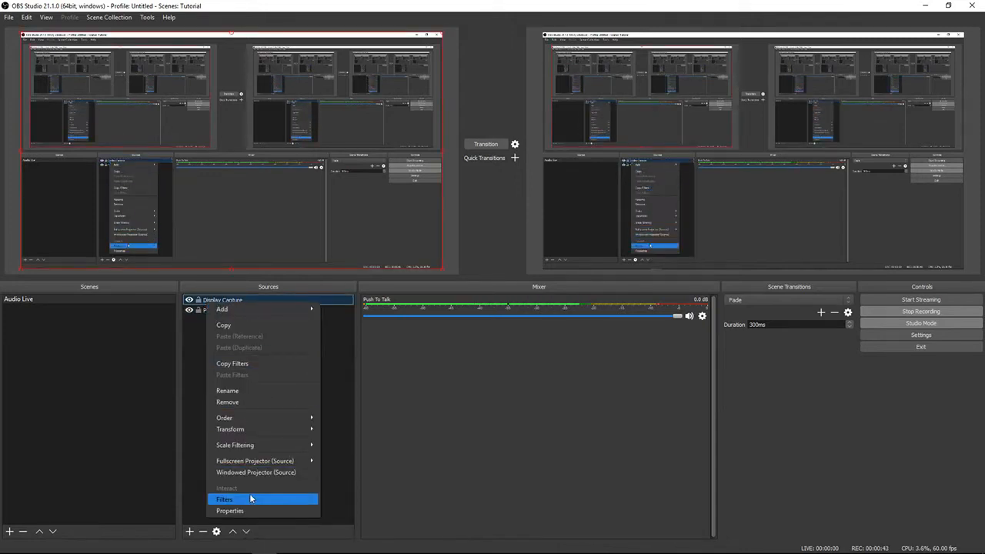
{"action": "left_click", "coordinate": [184, 339]}
- Add a Noise Suppression filter named "AC" to the Push To Talk source, keeping the default suppression level
{"action": "left_click", "coordinate": [213, 311]}
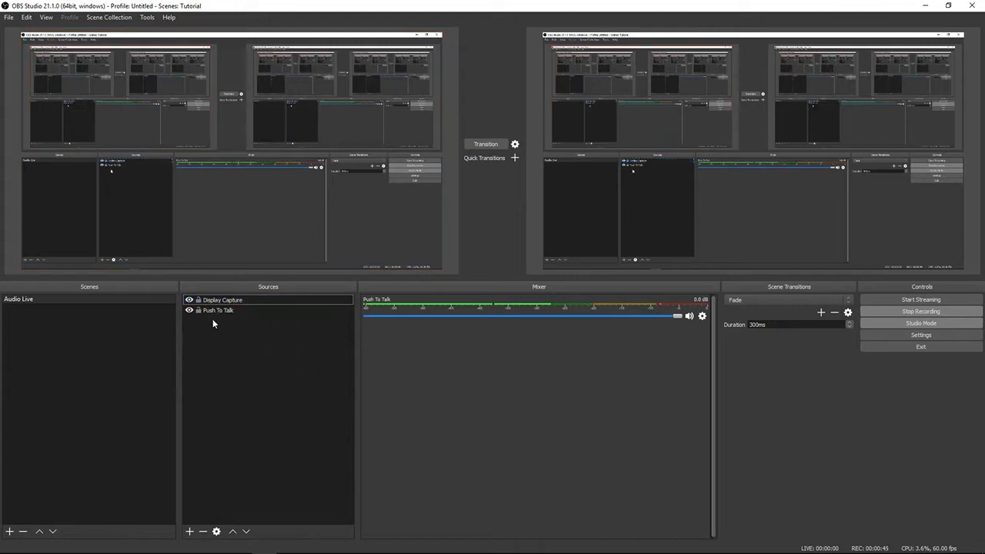
{"action": "right_click", "coordinate": [225, 310]}
{"action": "left_click", "coordinate": [245, 516]}
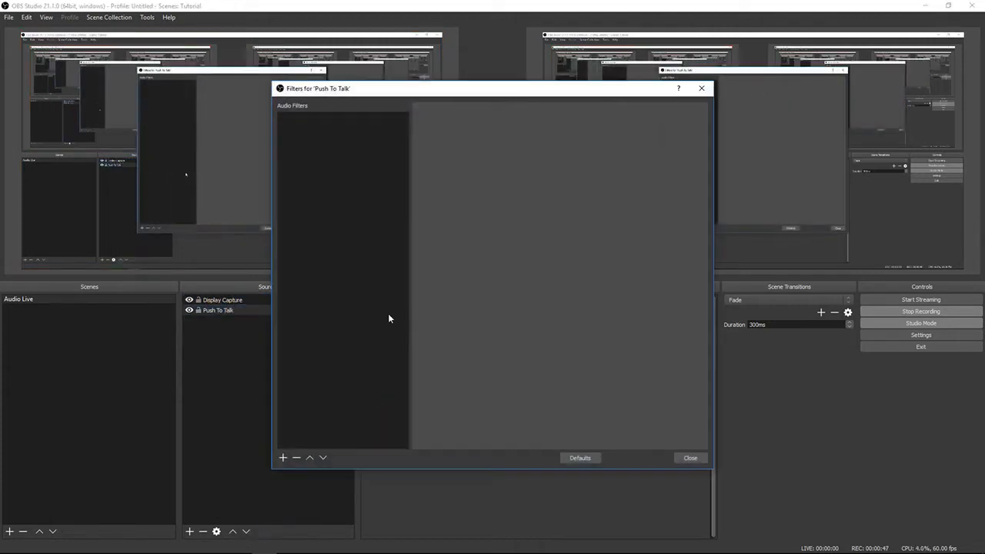
{"action": "left_click", "coordinate": [280, 458]}
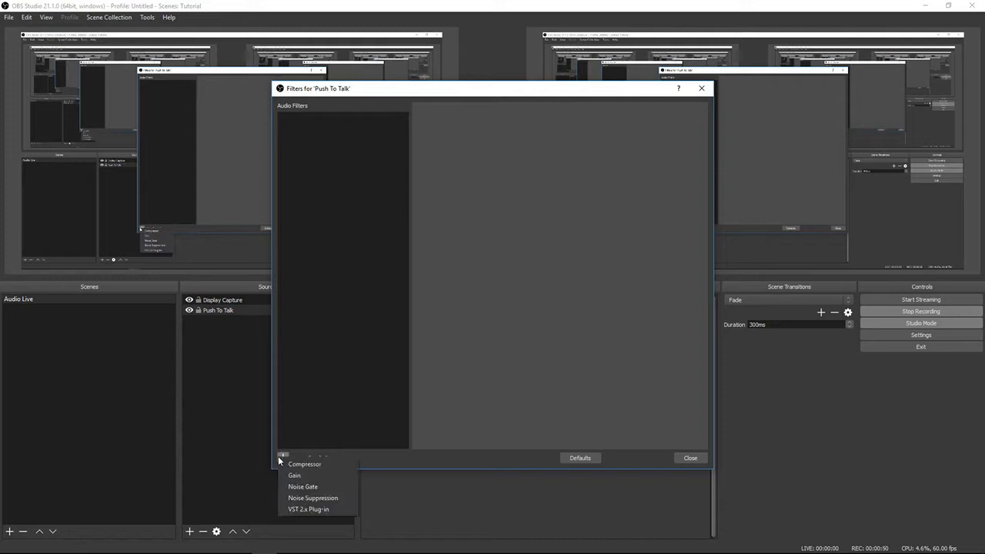
{"action": "left_click", "coordinate": [299, 498]}
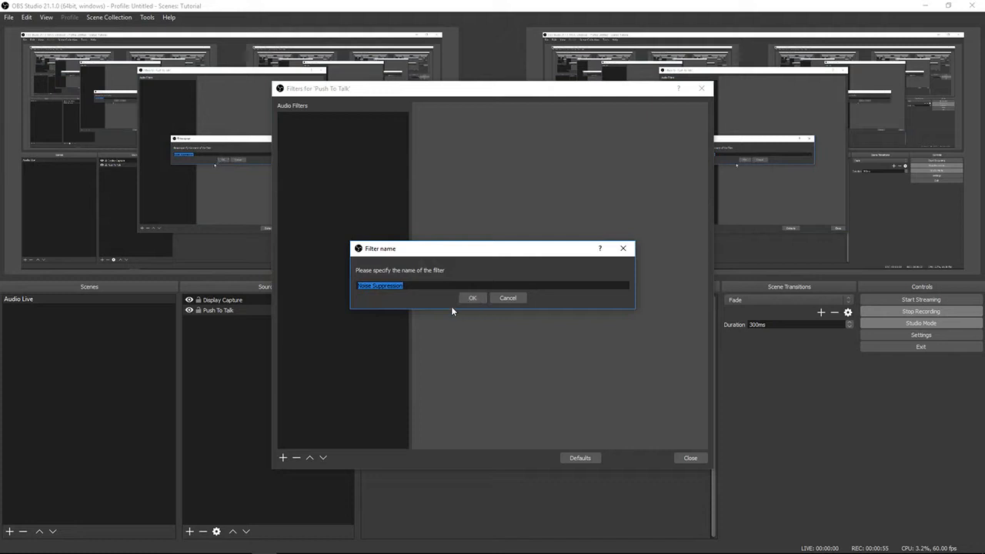
{"action": "type", "text": "AC"}
{"action": "left_click", "coordinate": [474, 298]}
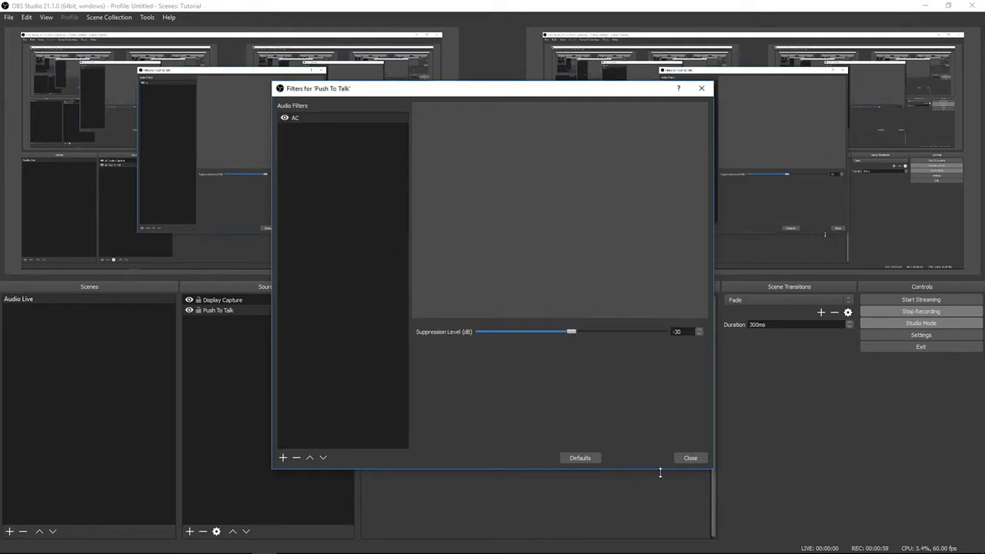
{"action": "left_click", "coordinate": [688, 458]}
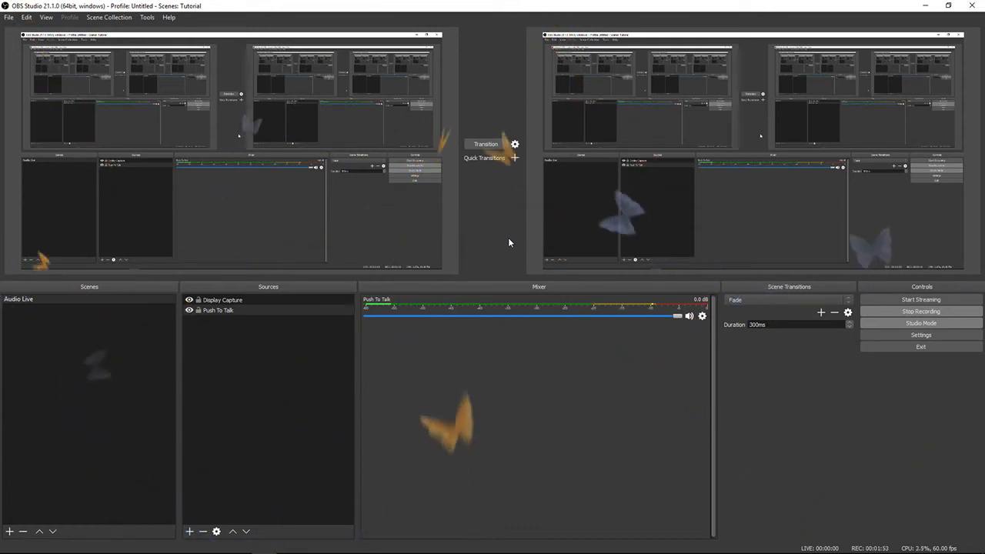
- Stop the current recording
{"action": "left_click", "coordinate": [928, 316]}
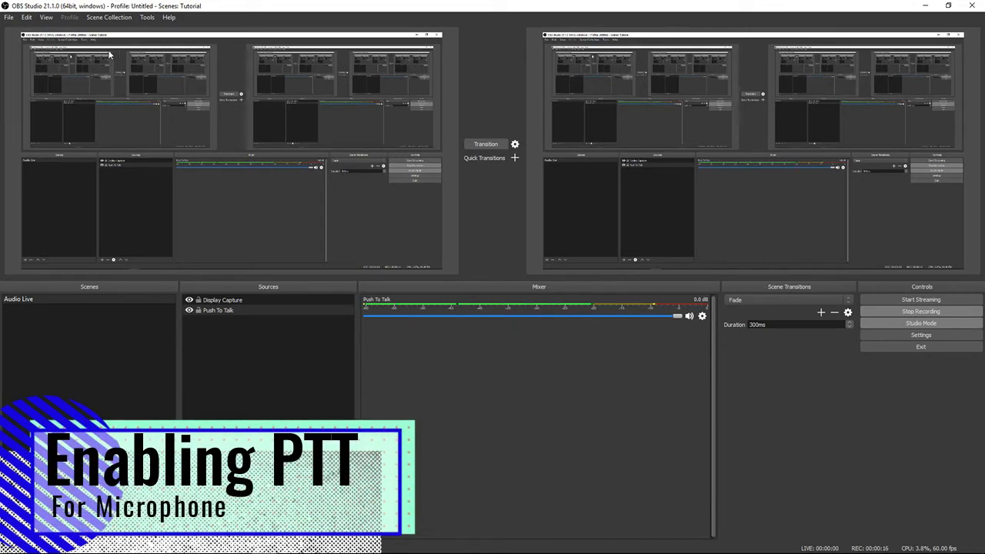
- Review the push-to-mute and push-to-talk options for the Push To Talk source in the audio settings, alongside the mixer
{"action": "left_click", "coordinate": [8, 17]}
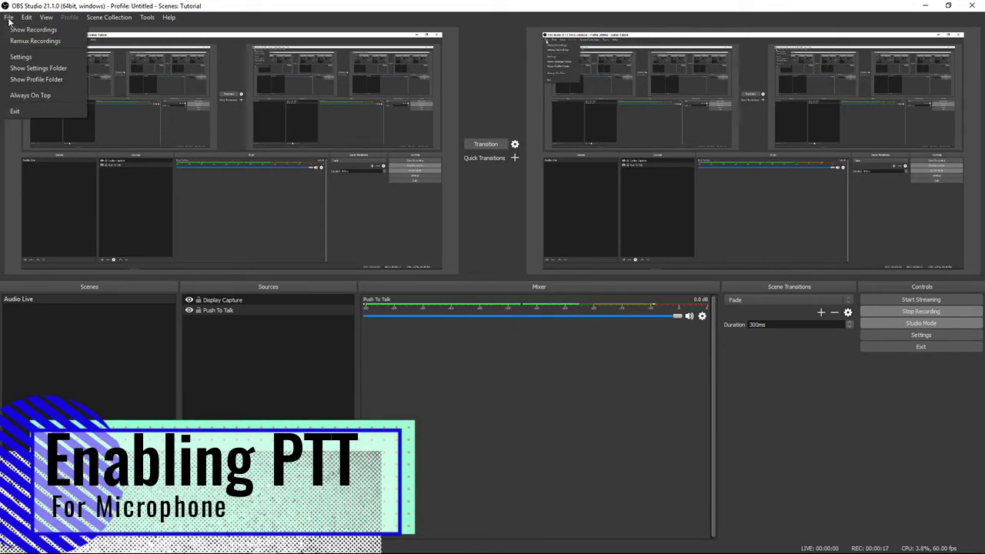
{"action": "left_click", "coordinate": [20, 57]}
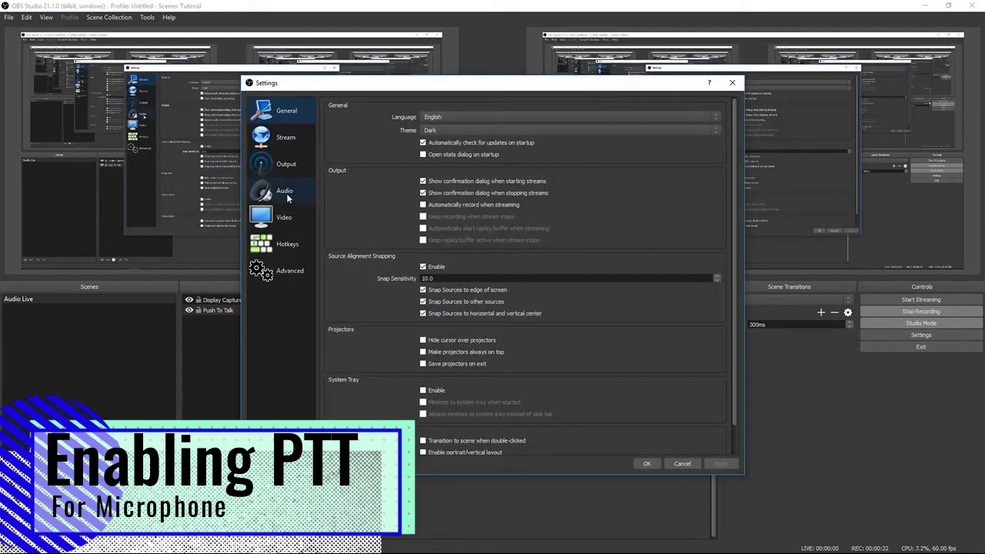
{"action": "left_click", "coordinate": [284, 193]}
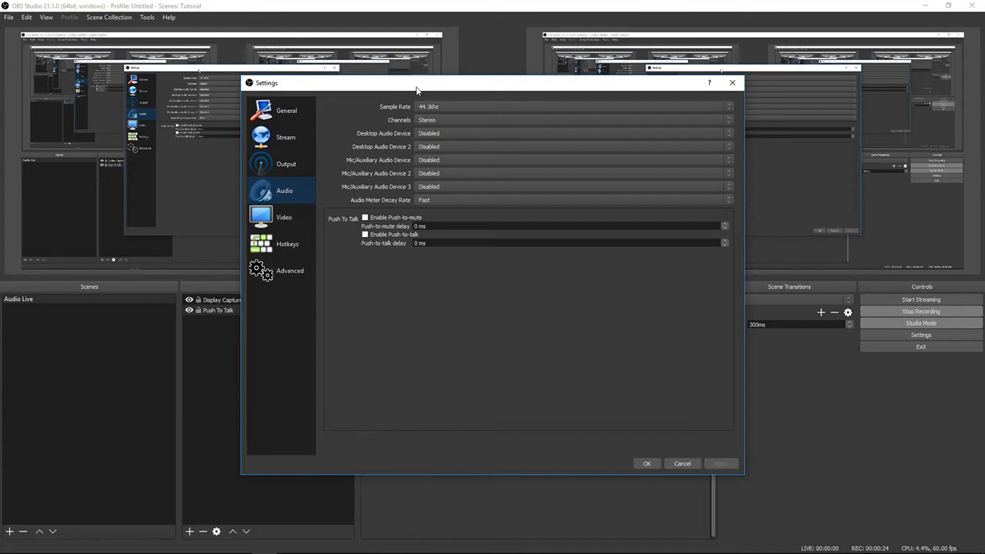
{"action": "left_click_drag", "start_coordinate": [398, 89], "coordinate": [854, 95]}
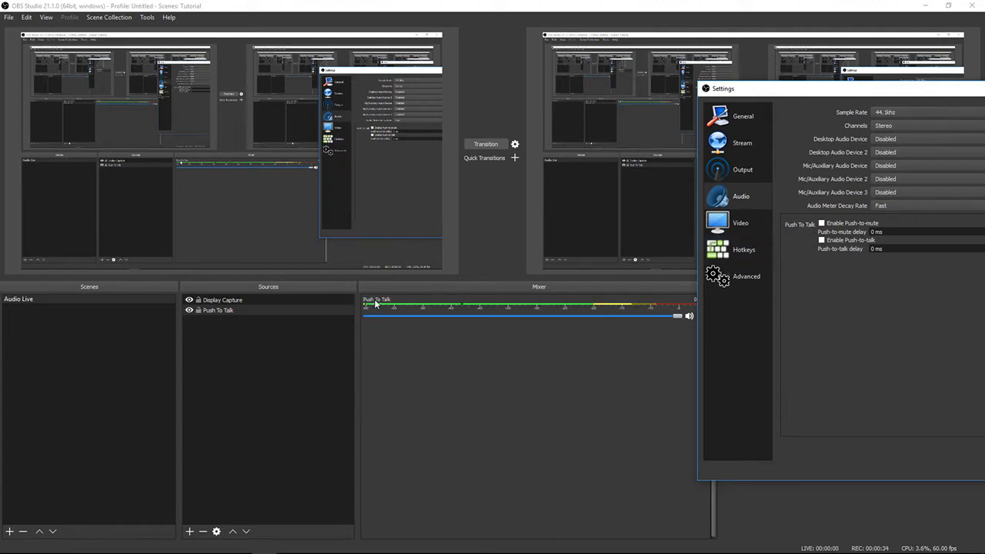
{"action": "left_click_drag", "start_coordinate": [816, 96], "coordinate": [440, 78]}
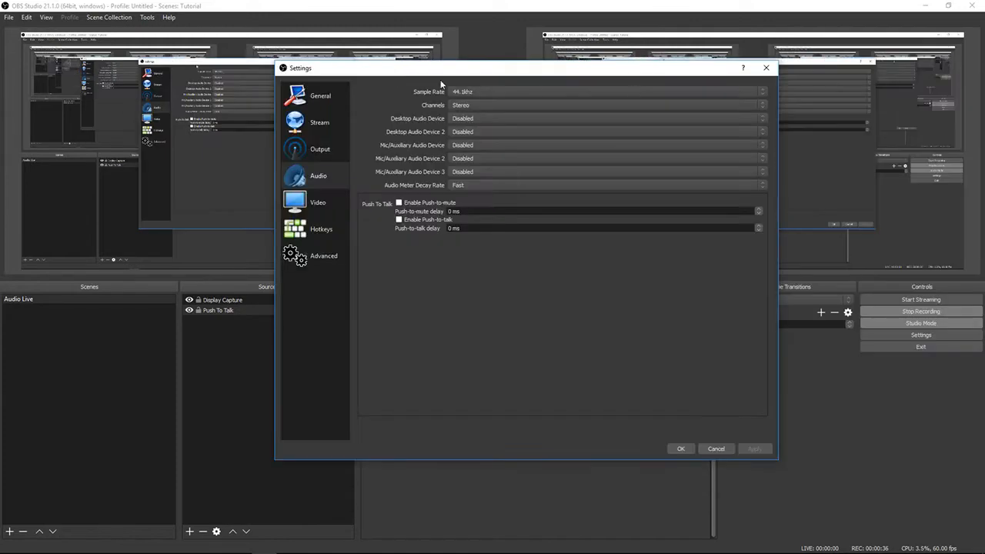
{"action": "left_click", "coordinate": [766, 68]}
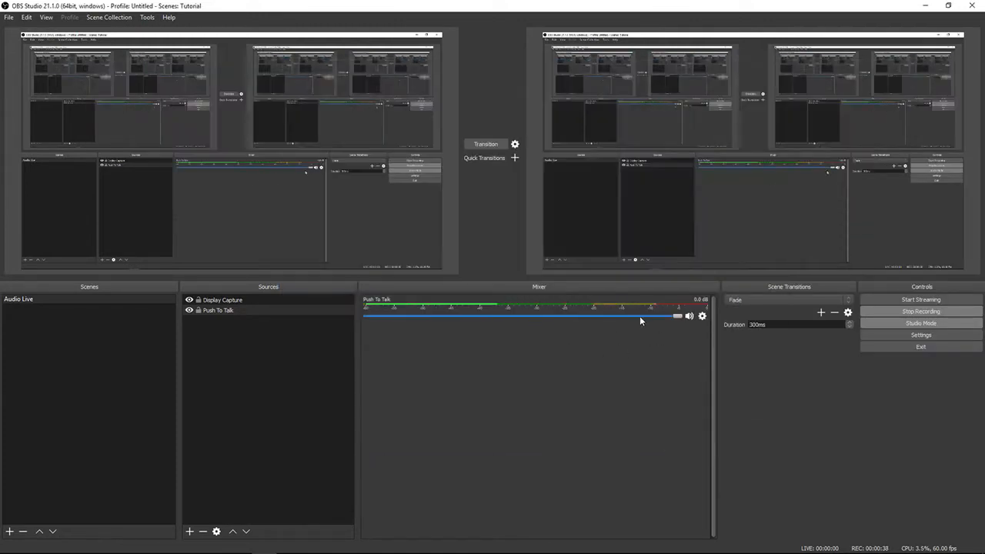
{"action": "left_click", "coordinate": [702, 317]}
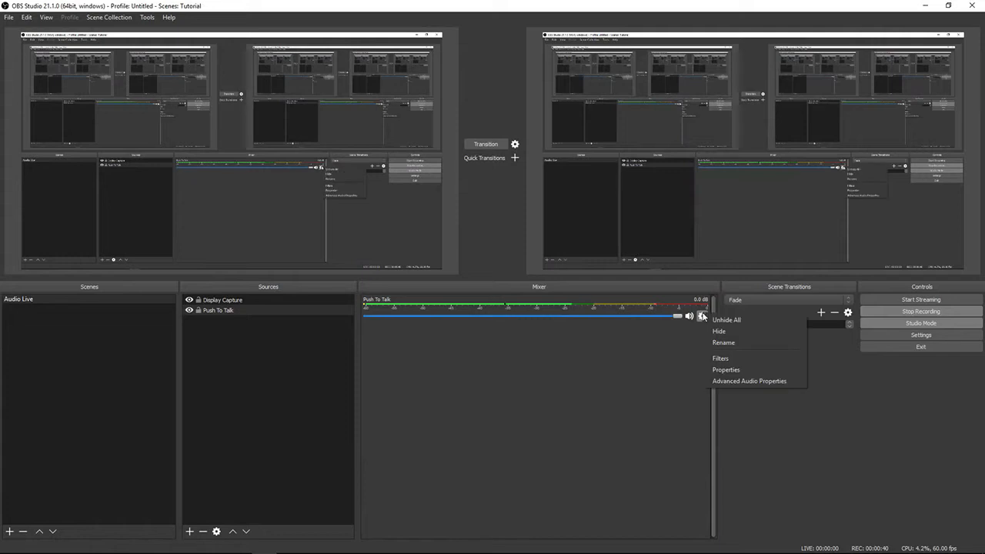
{"action": "left_click", "coordinate": [727, 368]}
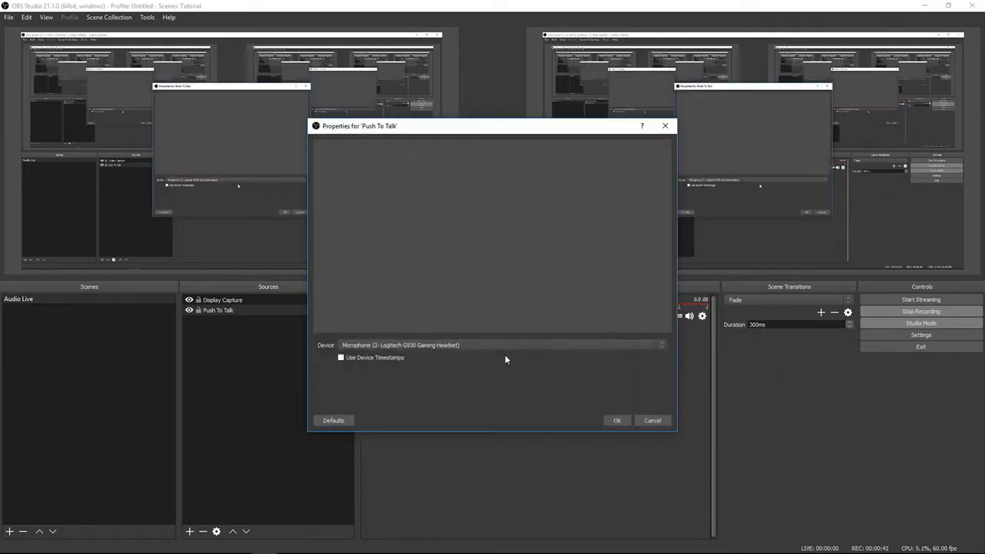
{"action": "left_click", "coordinate": [641, 420]}
- Rename the Push To Talk audio source in the mixer with a person's first name
{"action": "right_click", "coordinate": [390, 306]}
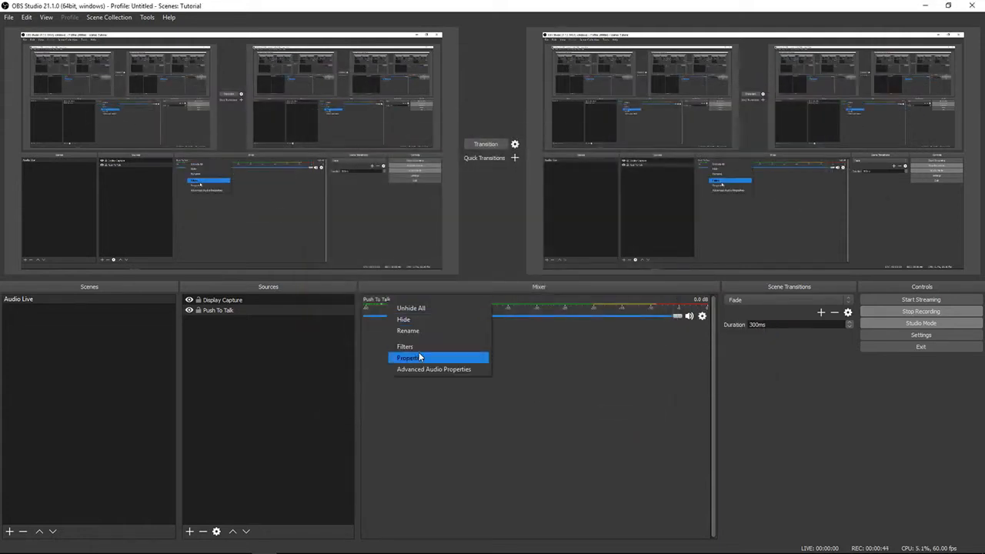
{"action": "left_click", "coordinate": [421, 330]}
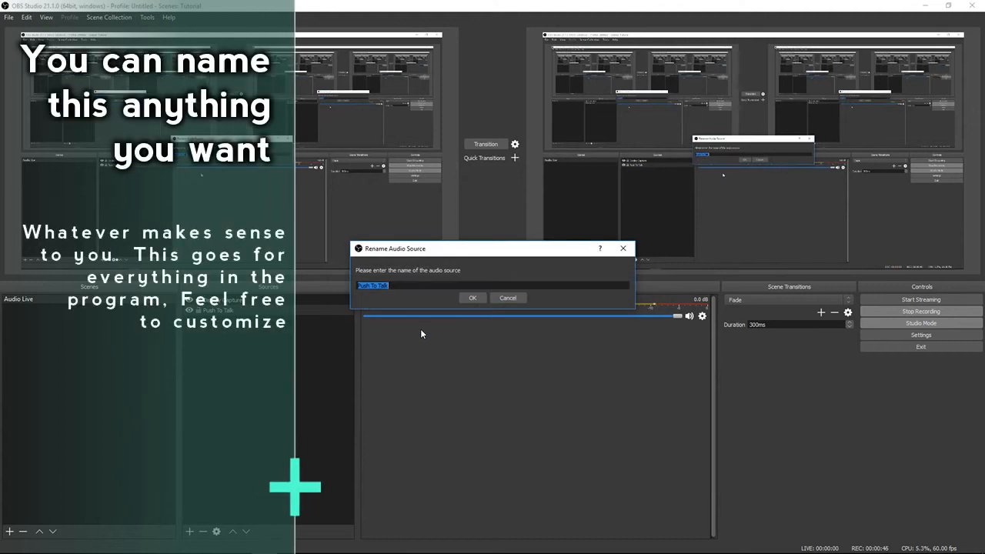
{"action": "type", "text": "FRANCIS"}
{"action": "key", "text": "Return"}
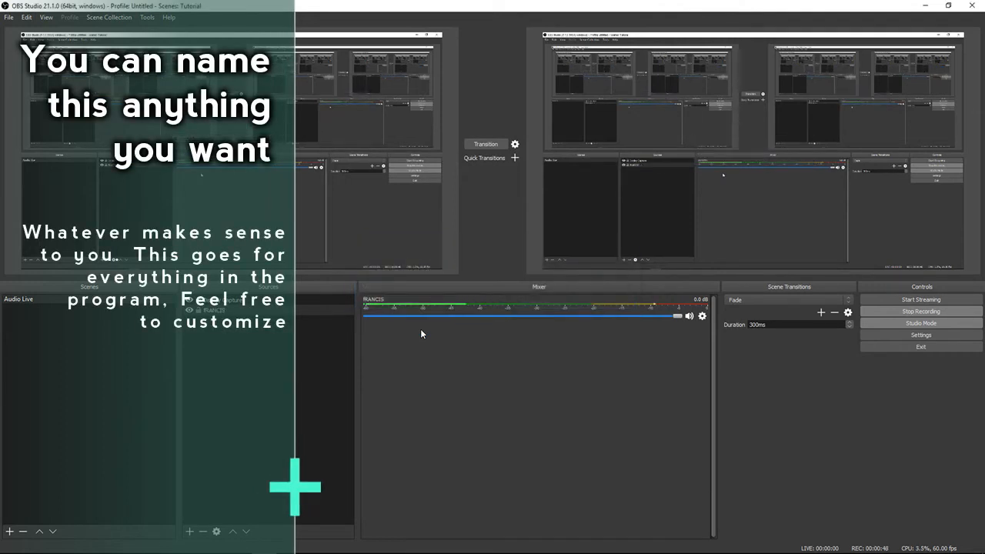
- Check how the renamed microphone source is listed among the push-to-talk options in the audio settings
{"action": "left_click", "coordinate": [8, 17]}
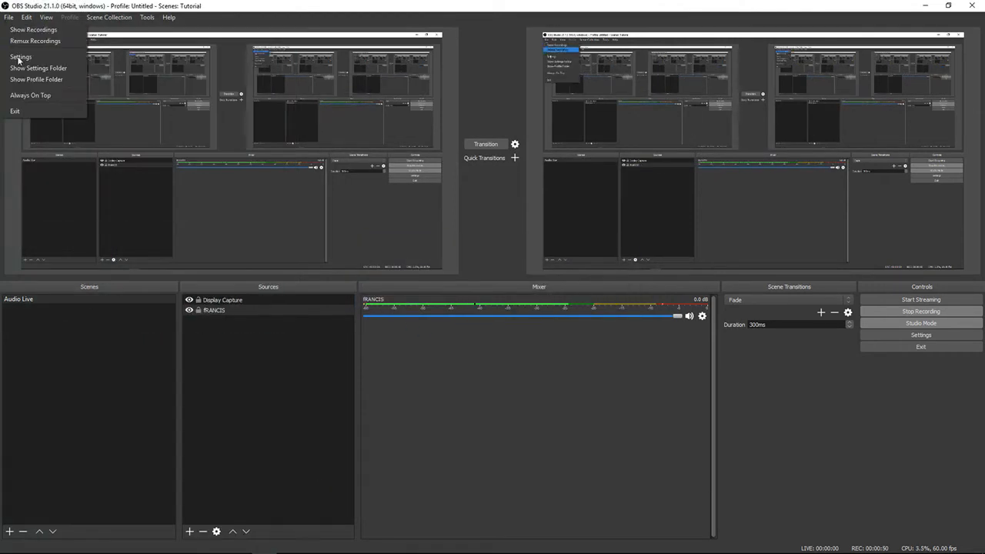
{"action": "left_click", "coordinate": [19, 58]}
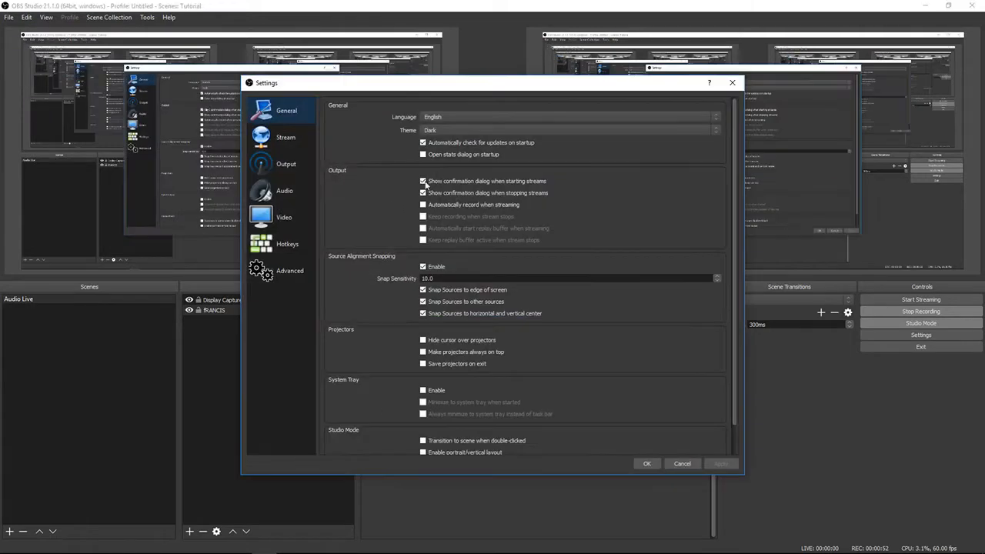
{"action": "left_click", "coordinate": [282, 199]}
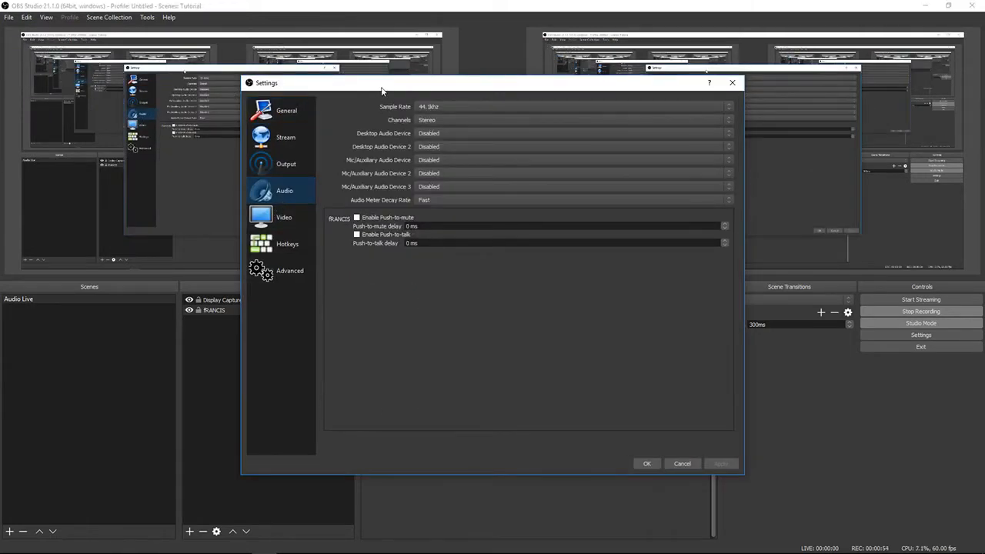
{"action": "left_click_drag", "start_coordinate": [381, 91], "coordinate": [702, 117]}
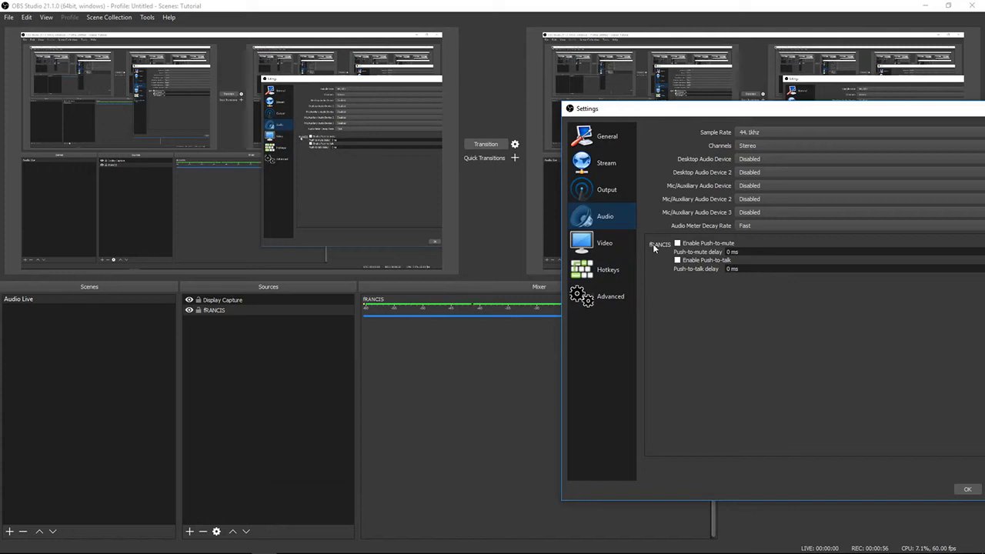
{"action": "left_click", "coordinate": [959, 491]}
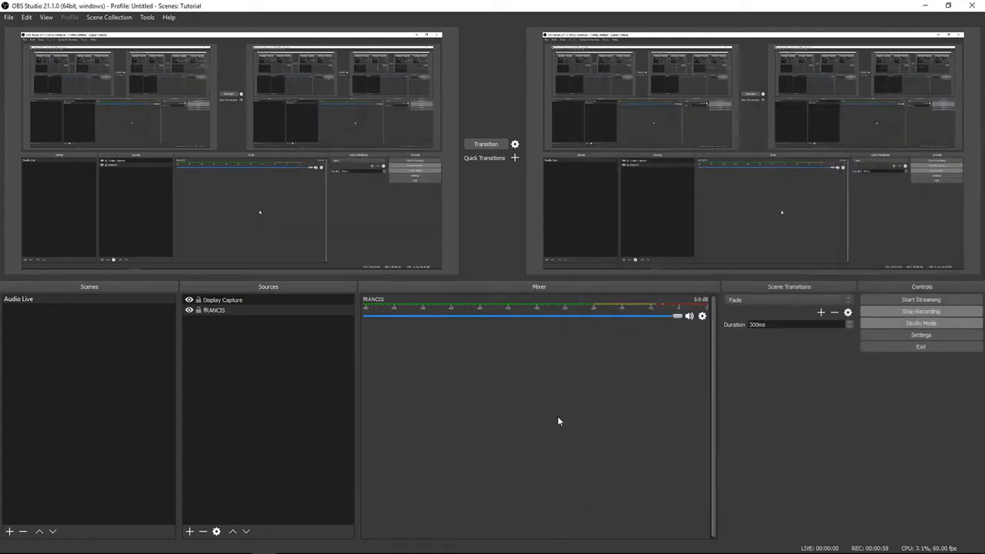
- Add an Audio Input Capture source with its default name, using the VoiceMeeter Aux Output (VB-Audio VoiceMeeter AUX VAIO) device
{"action": "left_click", "coordinate": [190, 531]}
{"action": "left_click", "coordinate": [227, 371]}
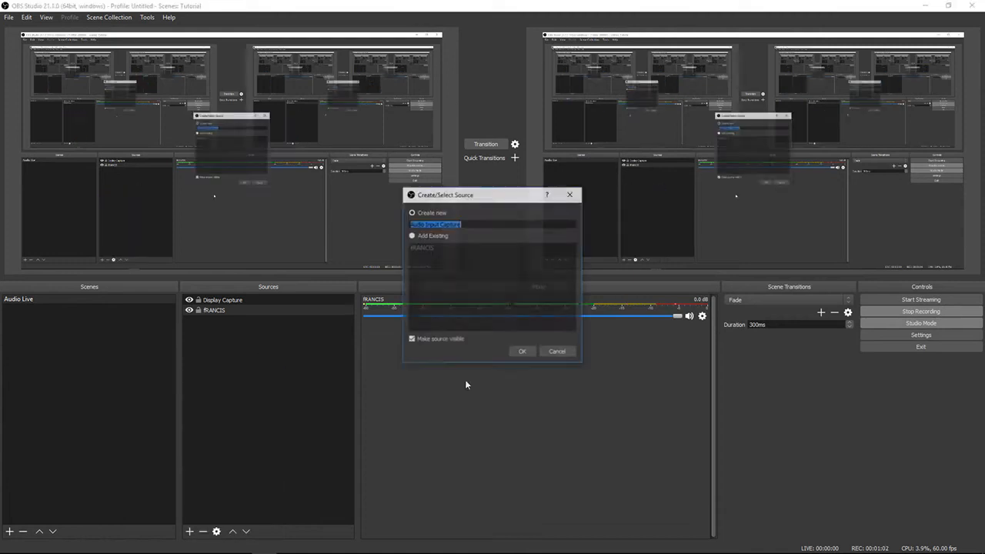
{"action": "left_click", "coordinate": [522, 351]}
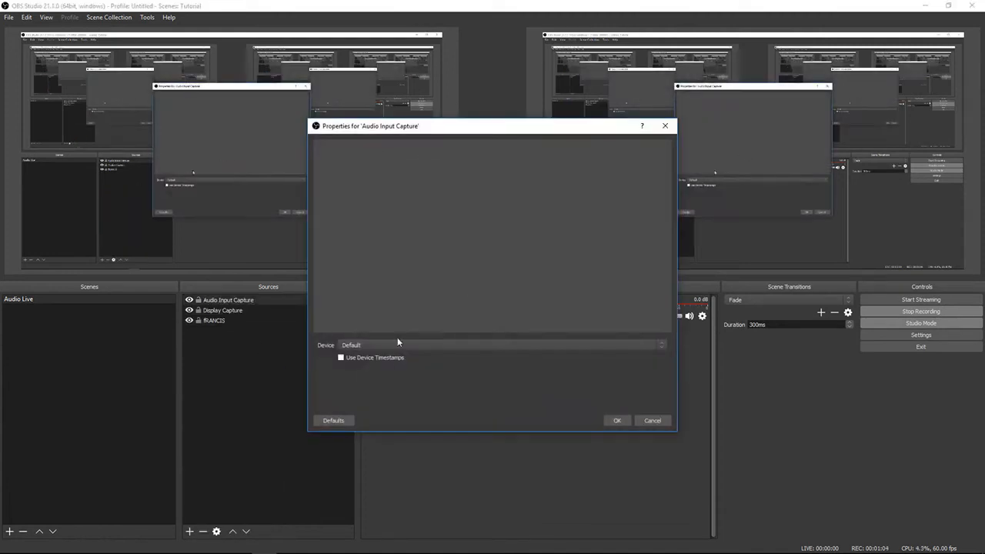
{"action": "left_click", "coordinate": [439, 345]}
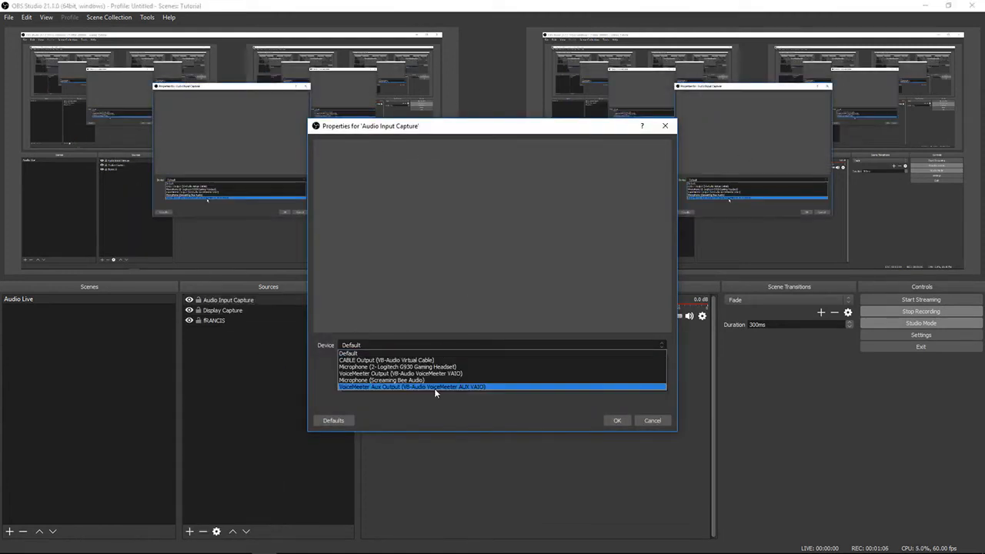
{"action": "left_click", "coordinate": [434, 388]}
{"action": "left_click", "coordinate": [616, 419]}
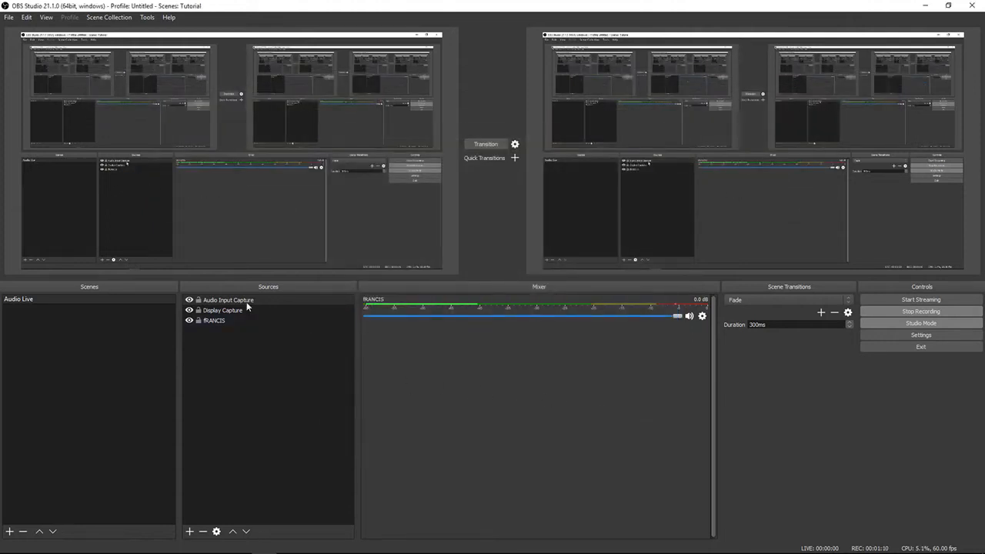
- Enable push-to-talk for the renamed microphone source in the audio settings
{"action": "left_click", "coordinate": [10, 18]}
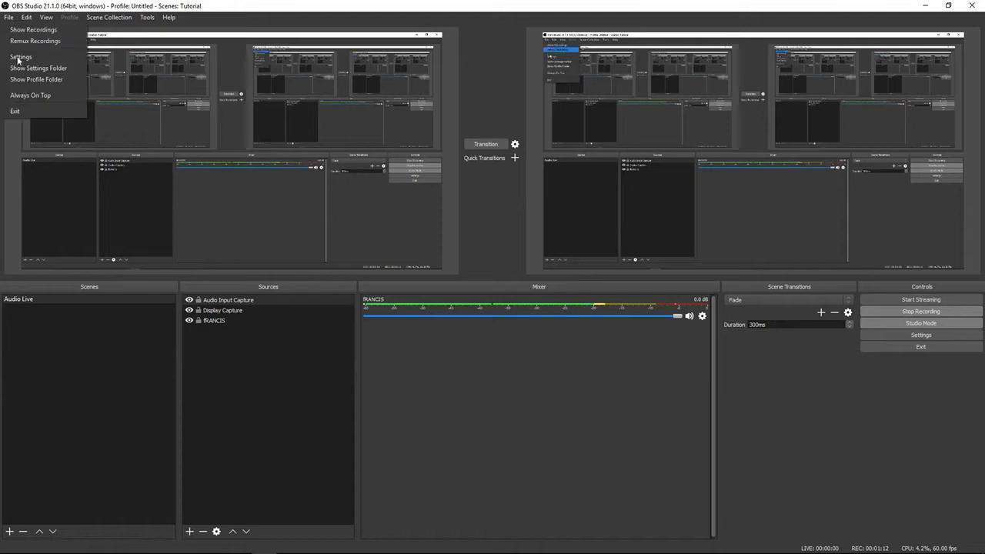
{"action": "left_click", "coordinate": [20, 59]}
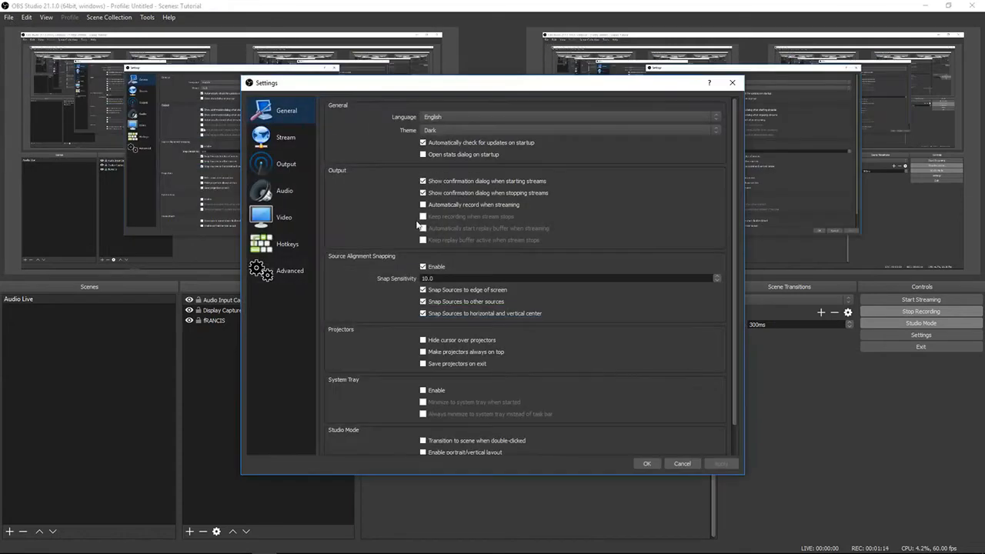
{"action": "left_click", "coordinate": [274, 190]}
{"action": "left_click_drag", "start_coordinate": [374, 90], "coordinate": [682, 111]}
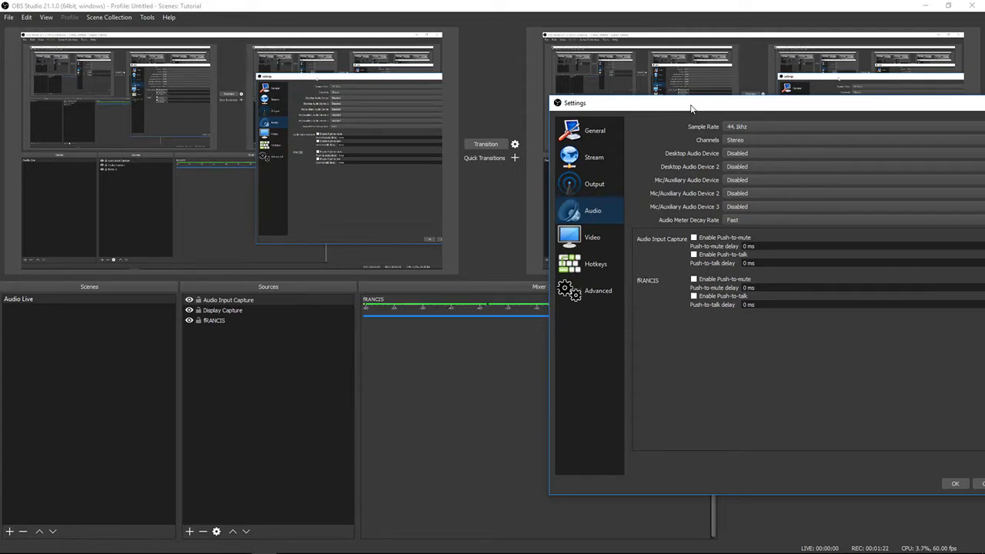
{"action": "left_click_drag", "start_coordinate": [691, 107], "coordinate": [609, 93]}
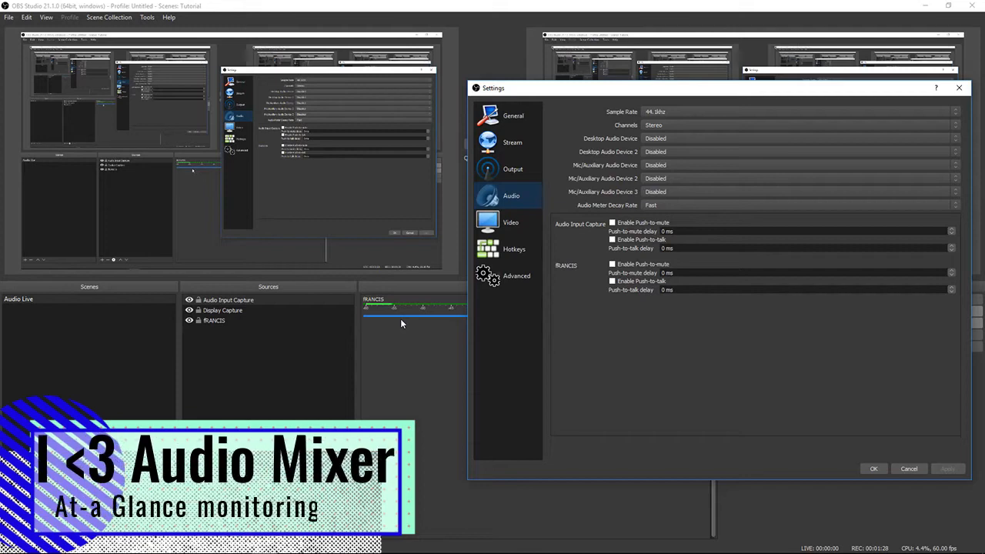
{"action": "left_click_drag", "start_coordinate": [633, 91], "coordinate": [840, 90]}
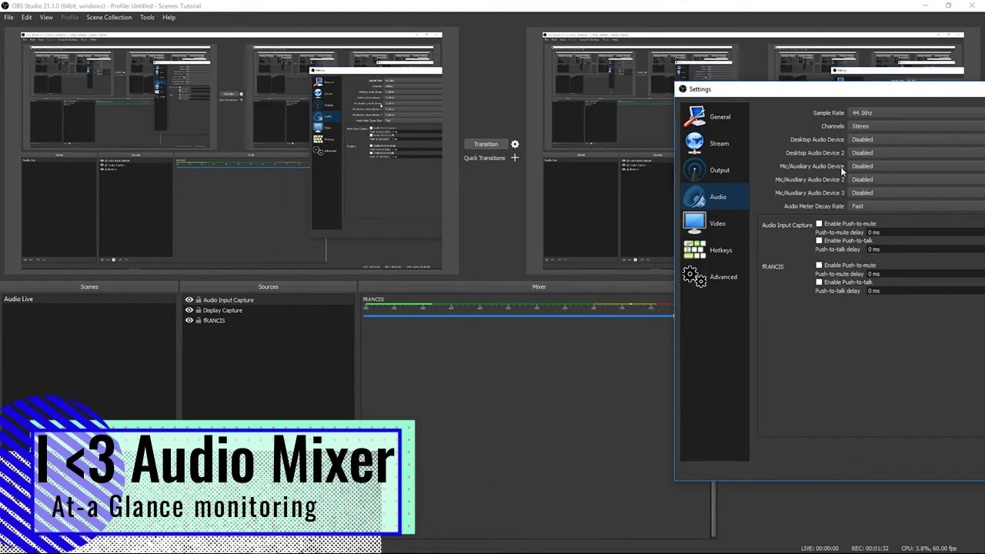
{"action": "left_click_drag", "start_coordinate": [828, 93], "coordinate": [616, 82]}
{"action": "left_click", "coordinate": [609, 271]}
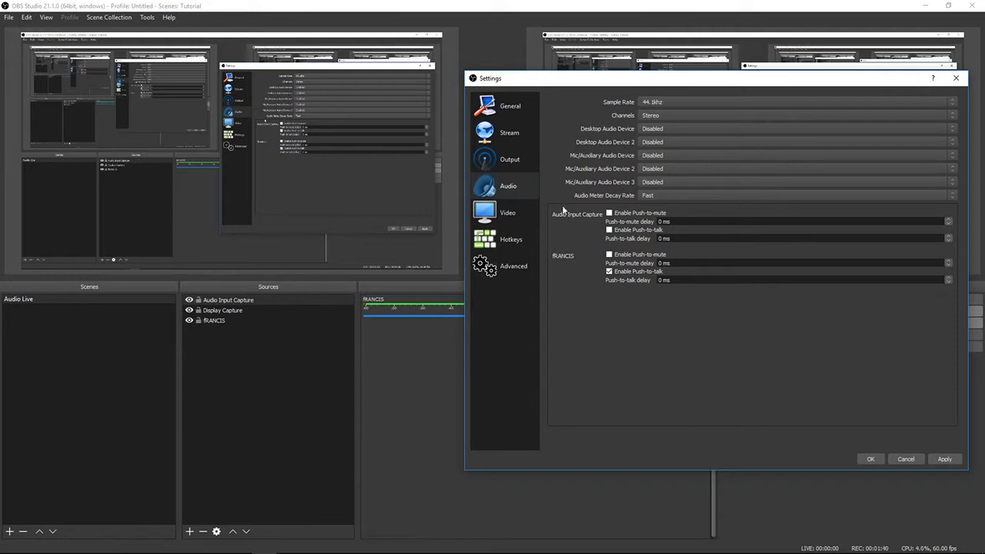
- Assign Caps Lock as the push-to-talk hotkey of the renamed microphone source and apply the settings
{"action": "left_click", "coordinate": [513, 240]}
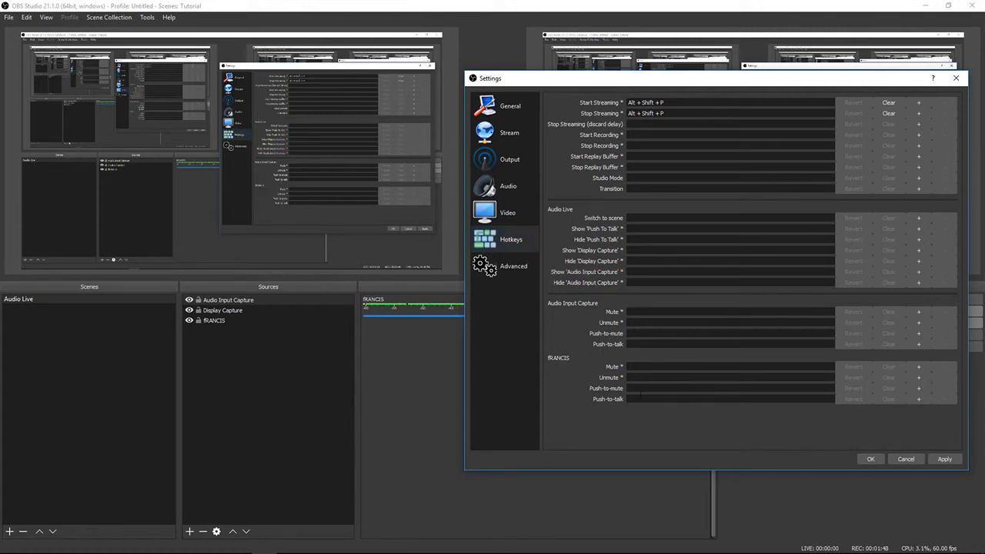
{"action": "left_click", "coordinate": [640, 398]}
{"action": "key", "text": "Caps_Lock"}
{"action": "left_click", "coordinate": [950, 460]}
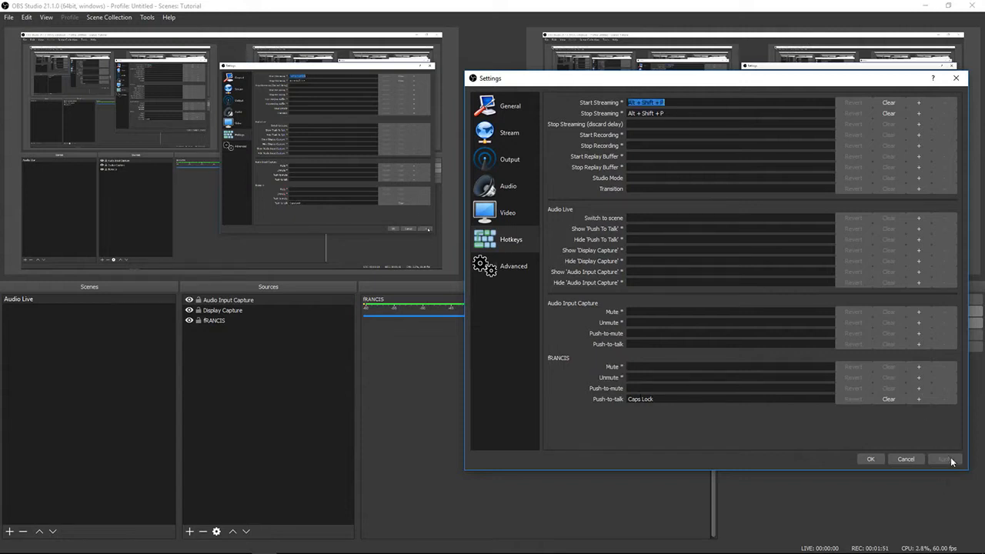
{"action": "left_click", "coordinate": [870, 459]}
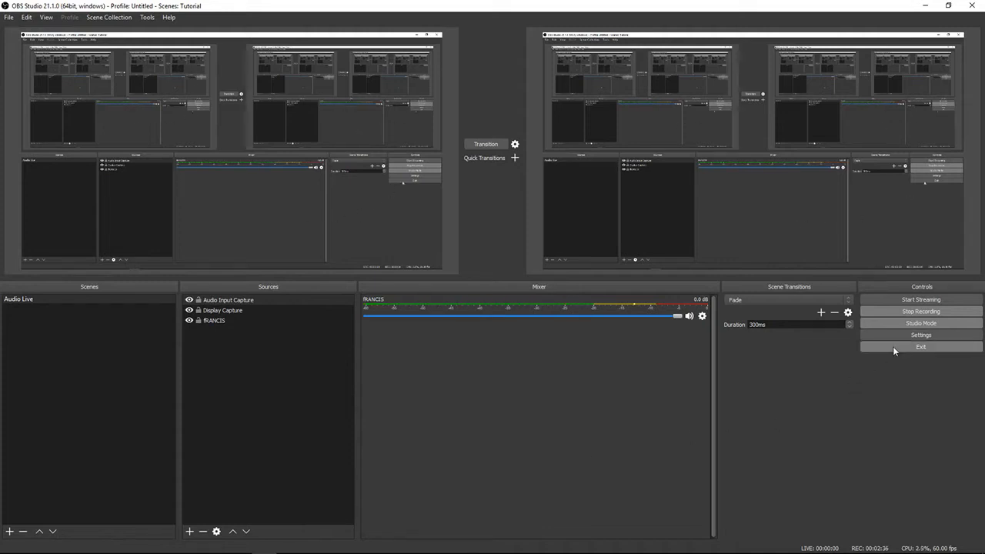
- Stop the current recording
{"action": "left_click", "coordinate": [917, 311]}
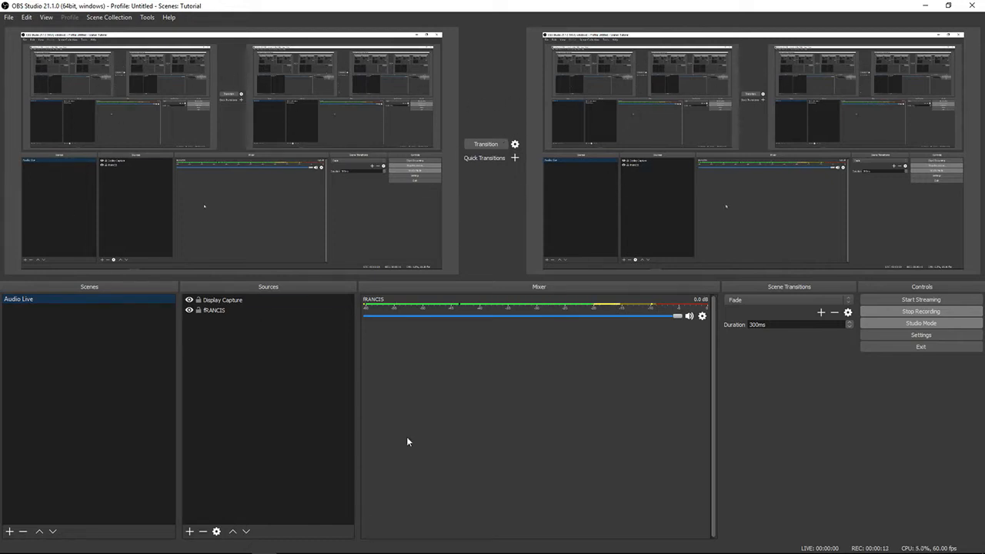
- Switch to MusicBee to look at its playlist of tracks, and return to OBS Studio
{"action": "left_click", "coordinate": [315, 544]}
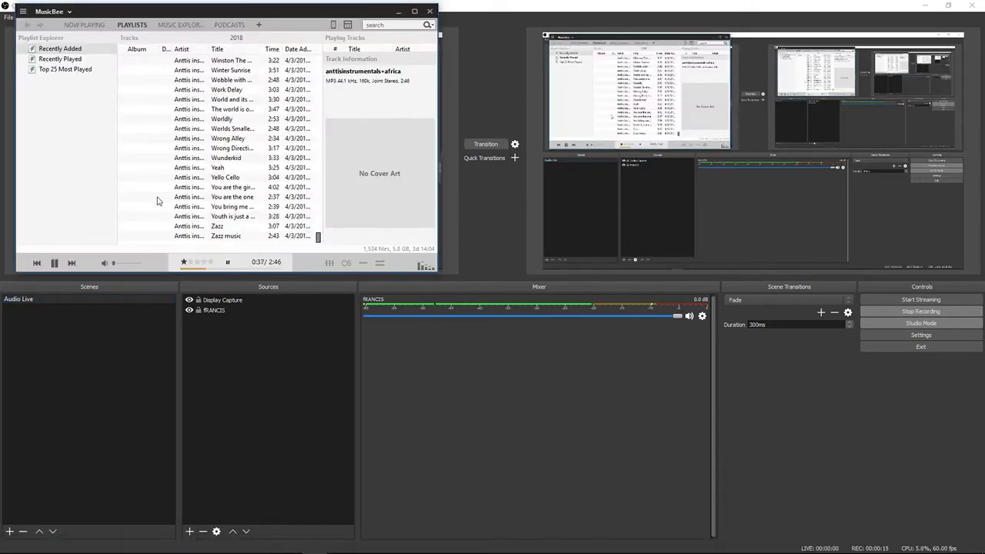
{"action": "left_click_drag", "start_coordinate": [226, 16], "coordinate": [218, 15]}
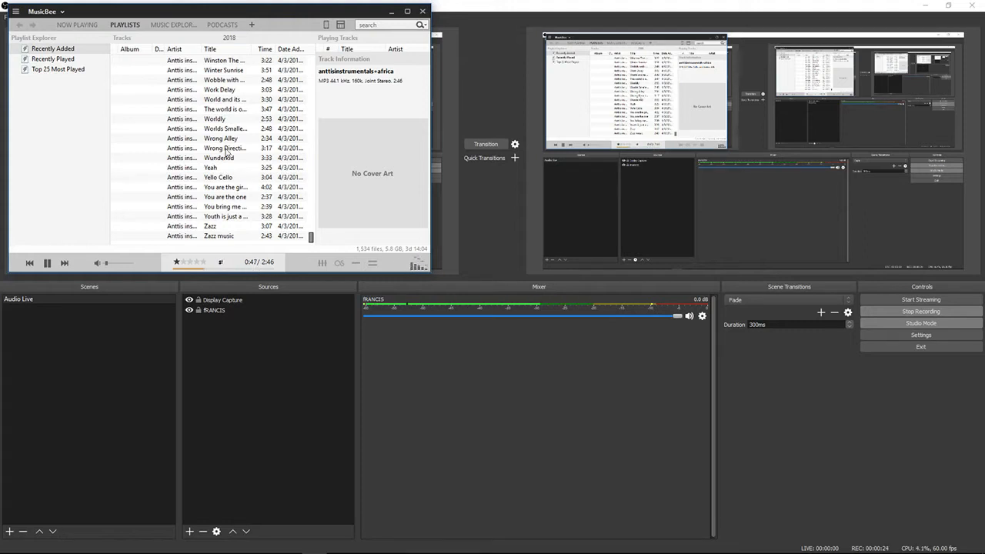
{"action": "left_click", "coordinate": [485, 188]}
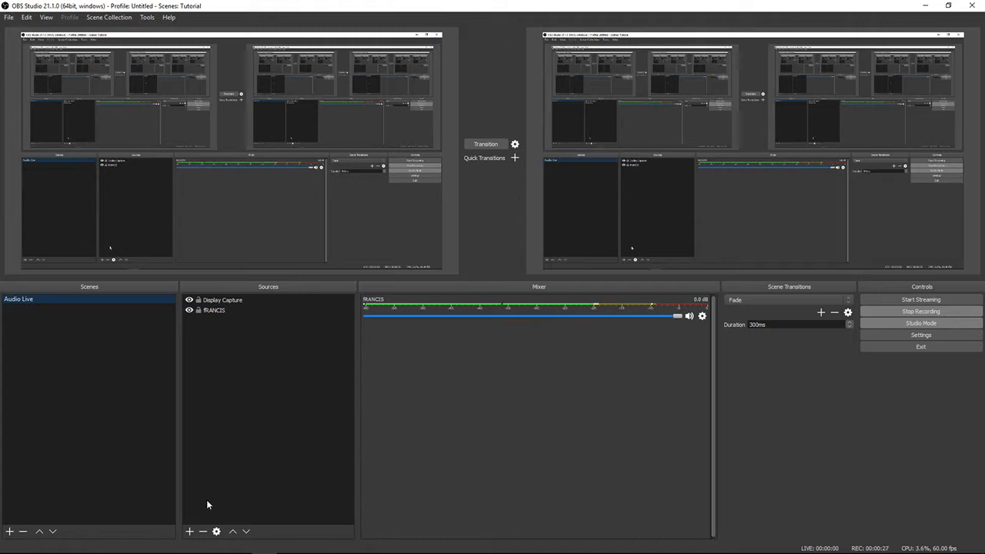
- Add a new Audio Output Capture source named "desktop Audio" to the Audio Live scene
{"action": "left_click", "coordinate": [189, 531]}
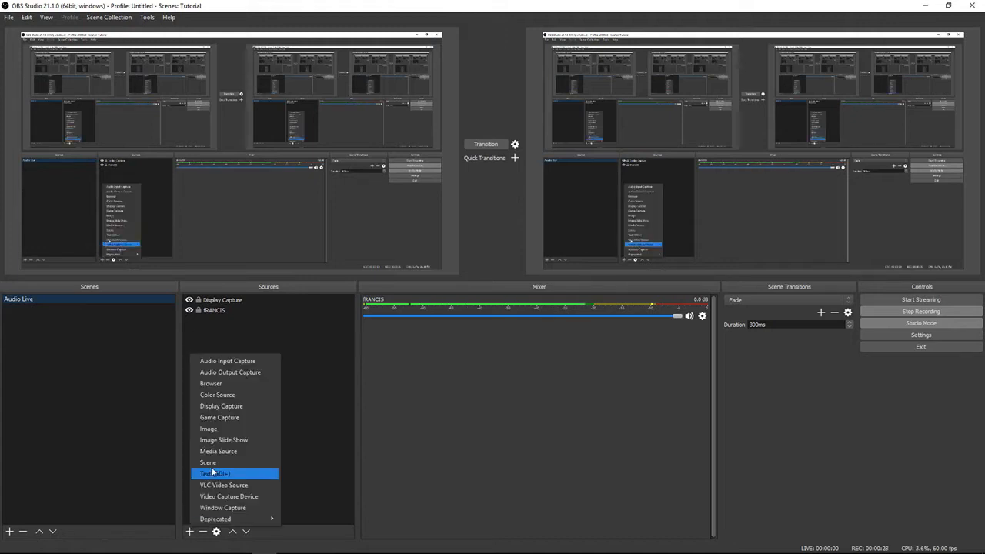
{"action": "left_click", "coordinate": [261, 373]}
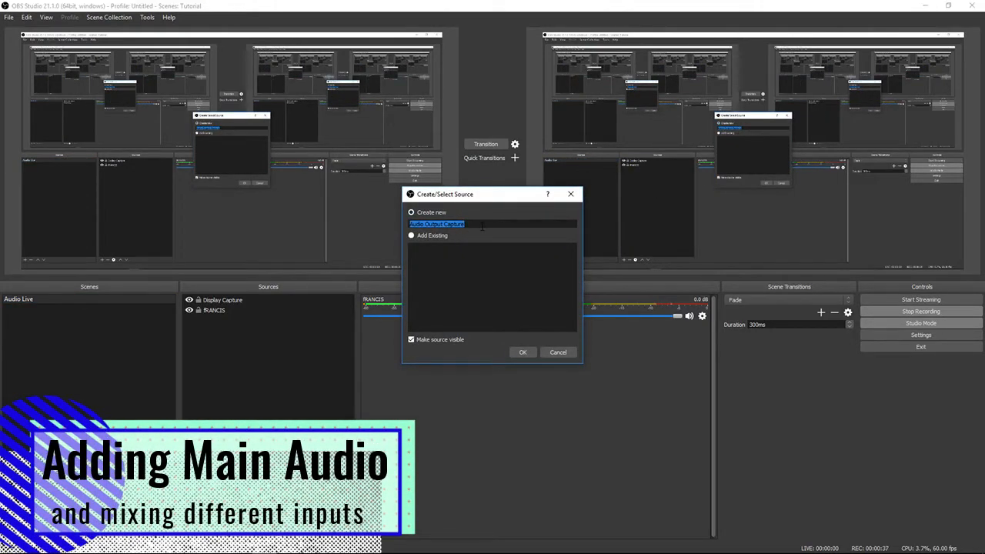
{"action": "type", "text": "desktop"}
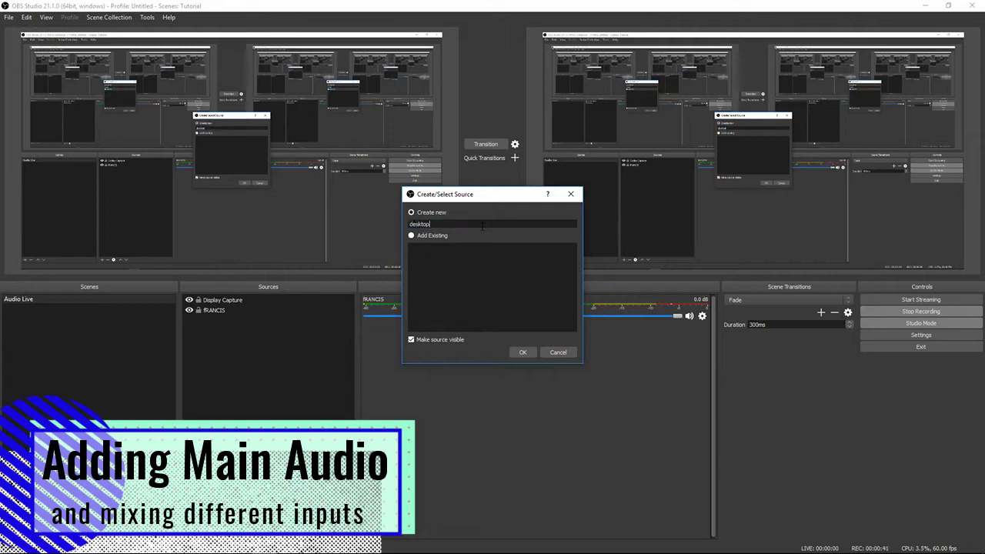
{"action": "type", "text": " Audio"}
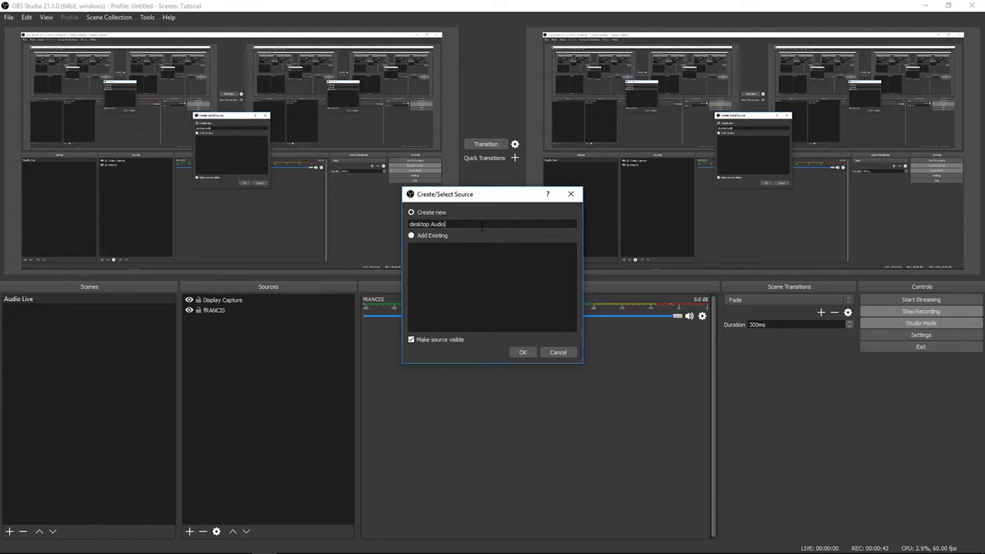
{"action": "key", "text": "Return"}
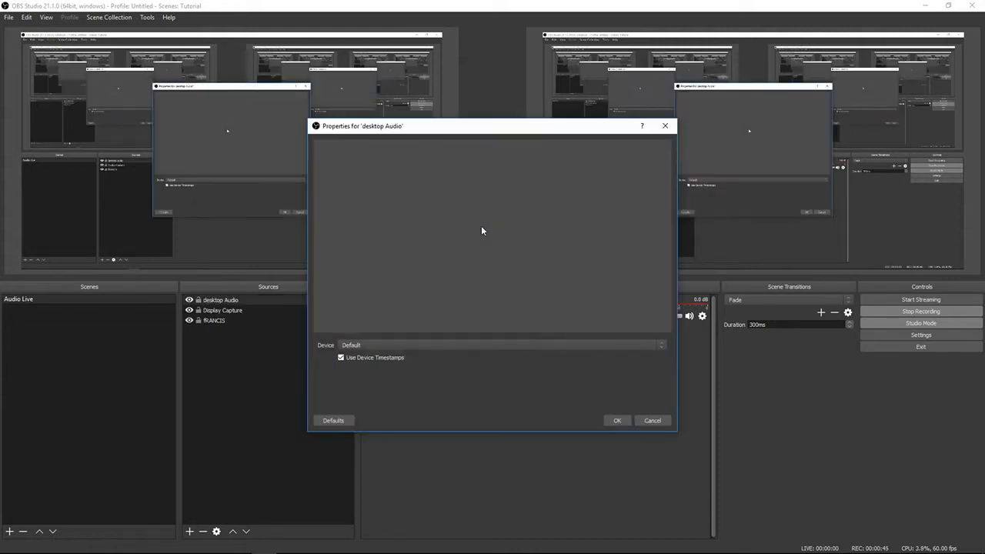
- Check the available output devices, keep Default for the desktop Audio source, and accept its properties
{"action": "left_click", "coordinate": [462, 348]}
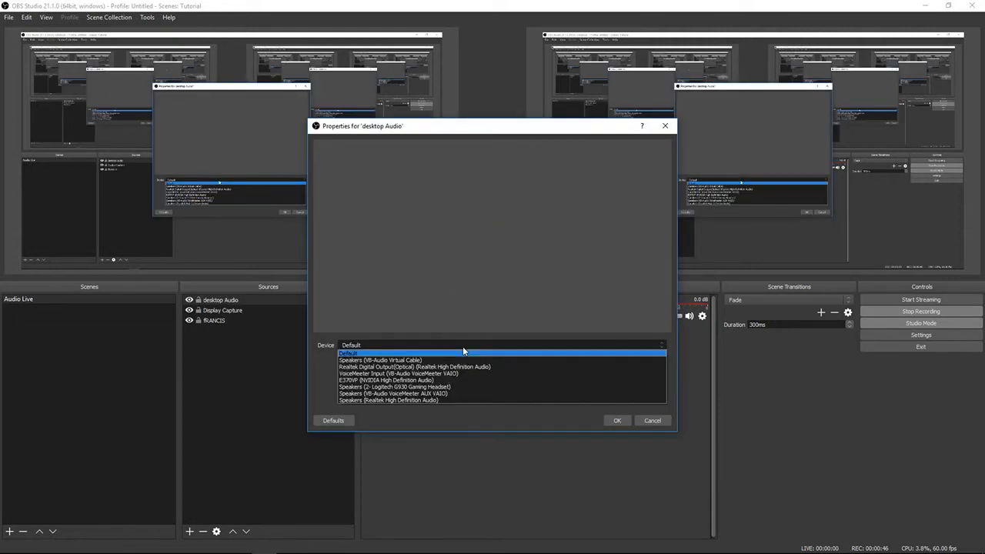
{"action": "left_click", "coordinate": [404, 388]}
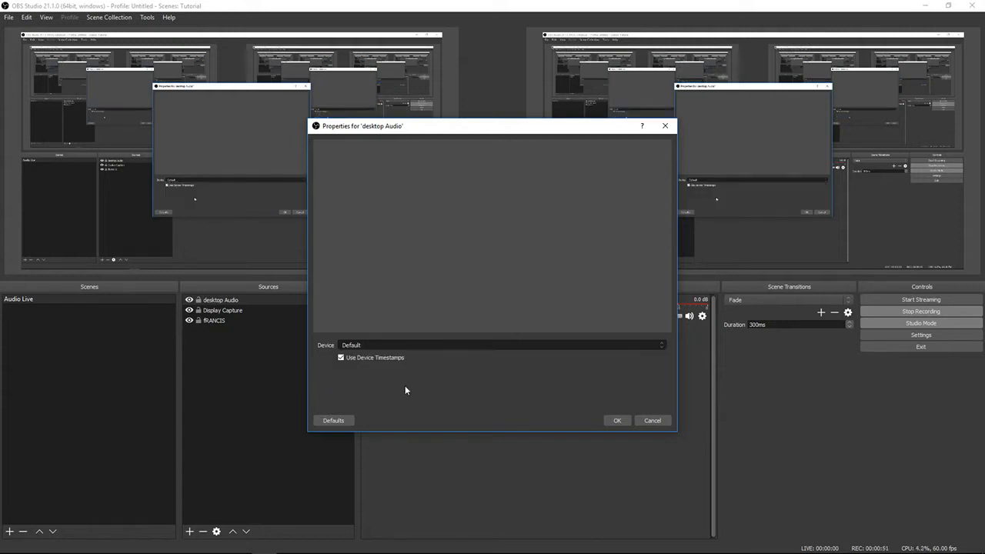
{"action": "left_click", "coordinate": [615, 421]}
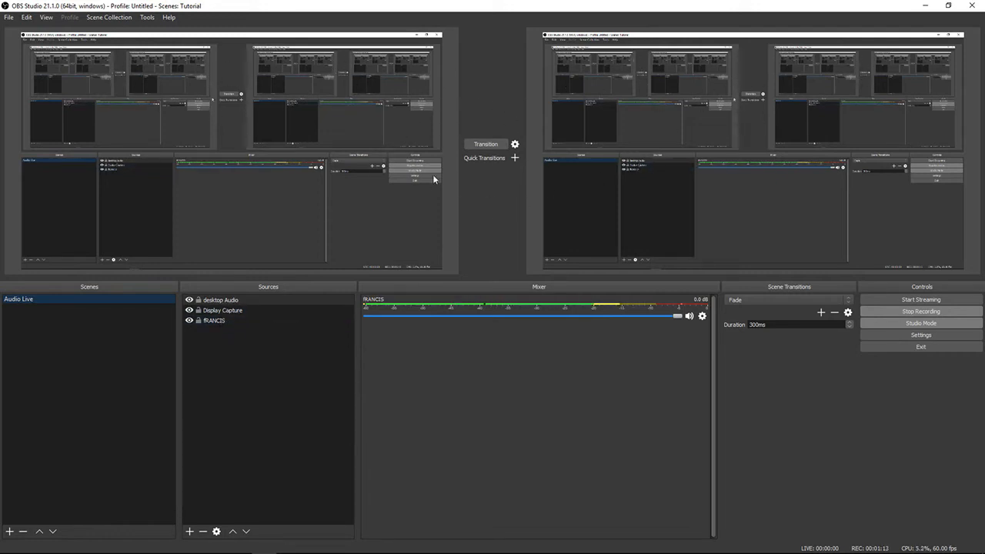
- Transition the Audio Live scene with its desktop Audio source to the program output
{"action": "left_click", "coordinate": [223, 301]}
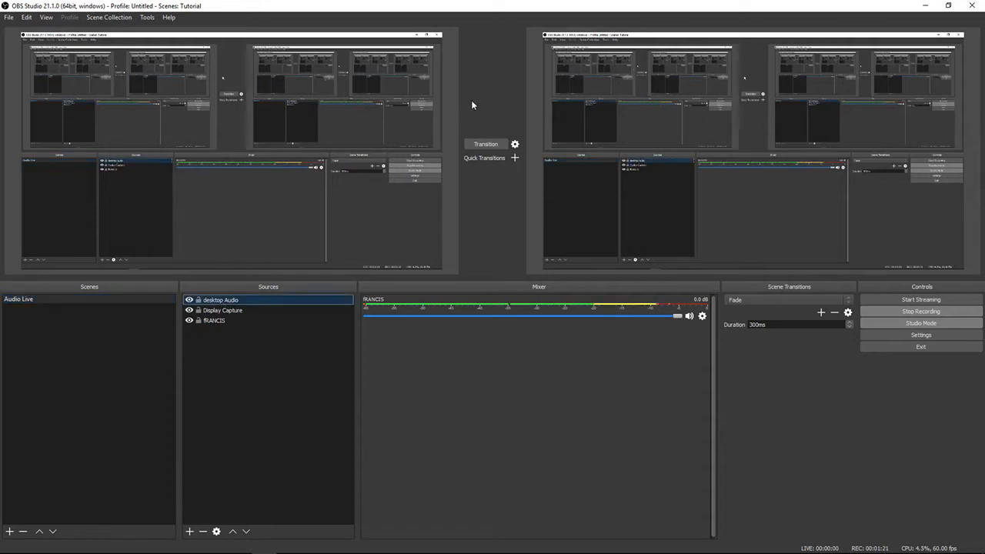
{"action": "left_click", "coordinate": [478, 144]}
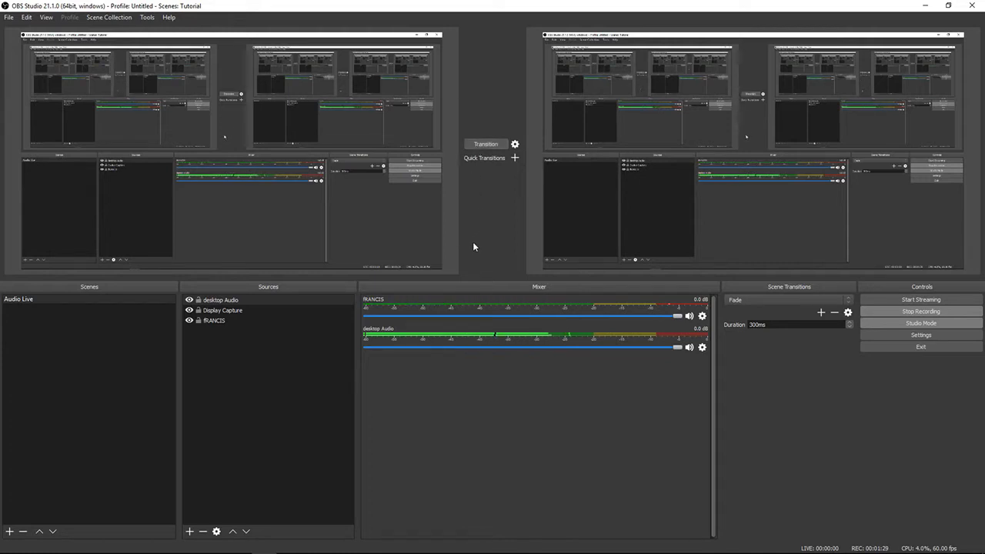
- Switch to MusicBee, then pause and resume the playing track to test the desktop Audio meter in OBS Studio
{"action": "left_click", "coordinate": [312, 544]}
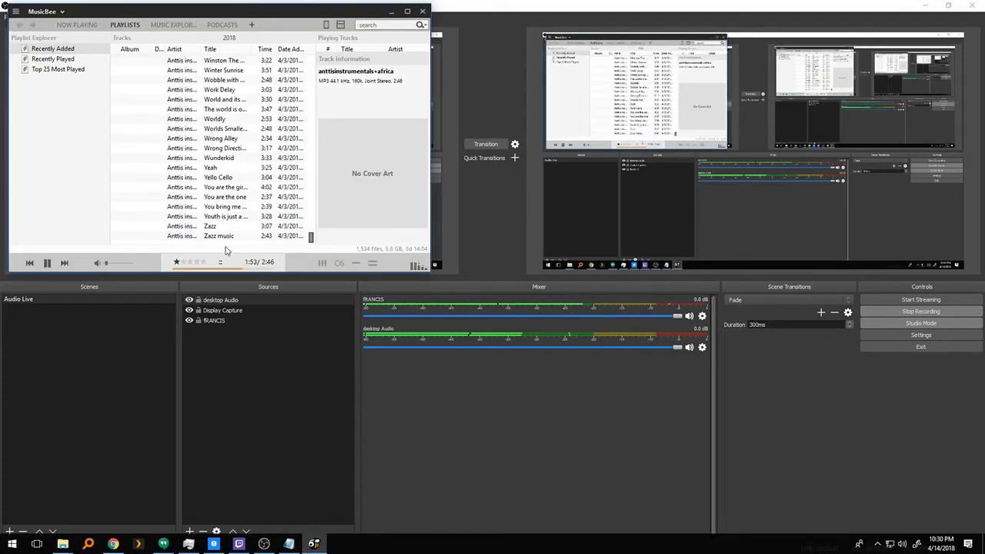
{"action": "left_click", "coordinate": [47, 264]}
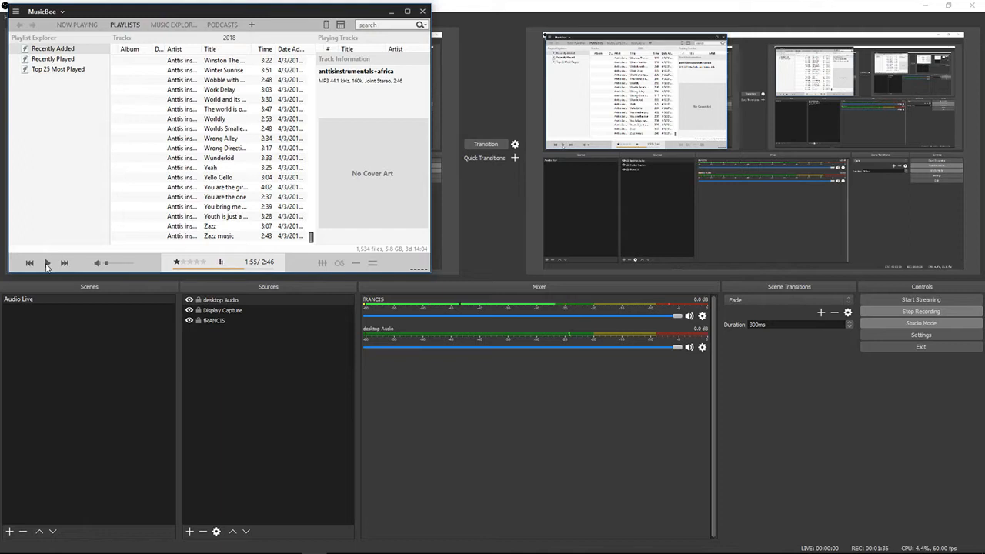
{"action": "left_click", "coordinate": [47, 264]}
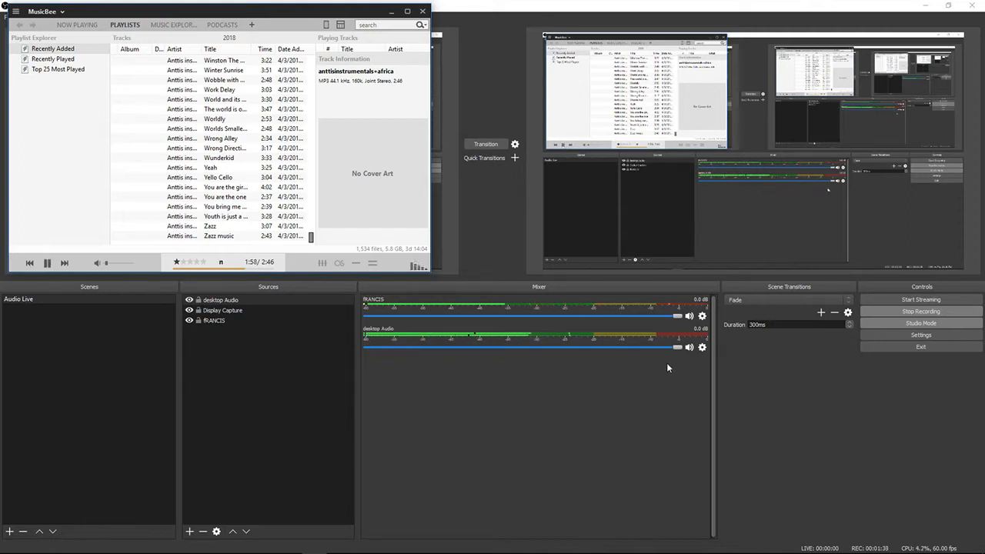
- Try desktop Audio at -15.1 dB in the mixer, restore it to 0.0 dB, and set the microphone source to -10.0 dB
{"action": "left_click_drag", "start_coordinate": [681, 345], "coordinate": [544, 373]}
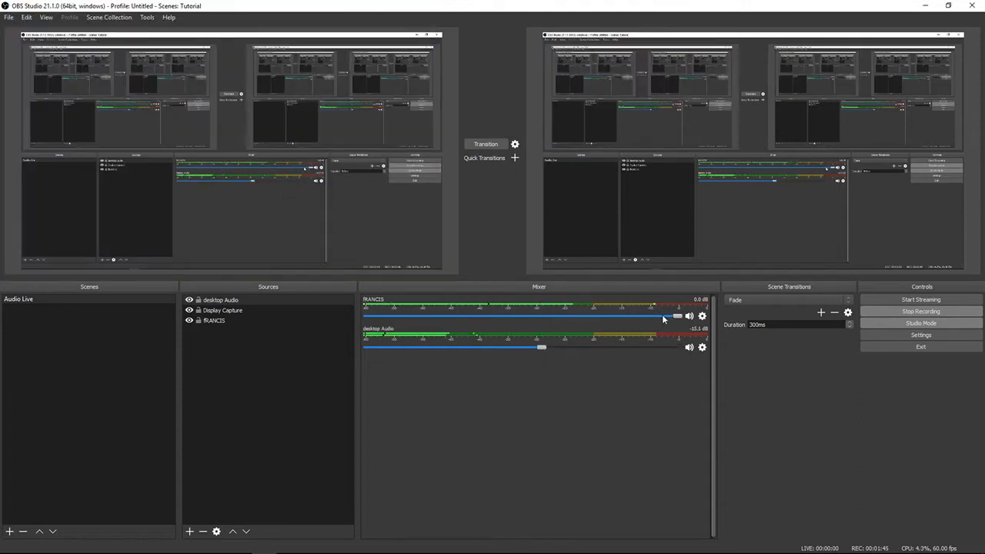
{"action": "left_click_drag", "start_coordinate": [676, 316], "coordinate": [678, 348]}
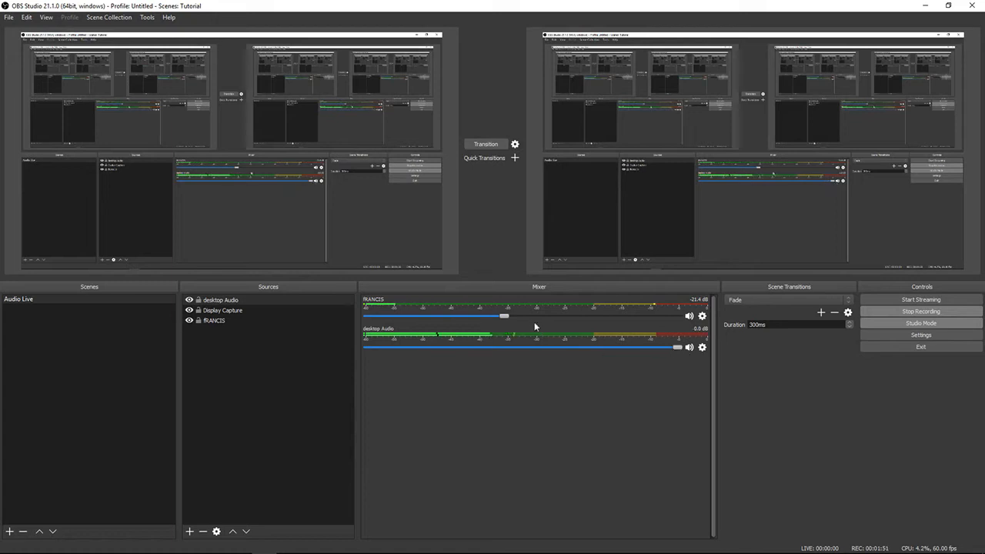
{"action": "left_click_drag", "start_coordinate": [505, 315], "coordinate": [578, 317]}
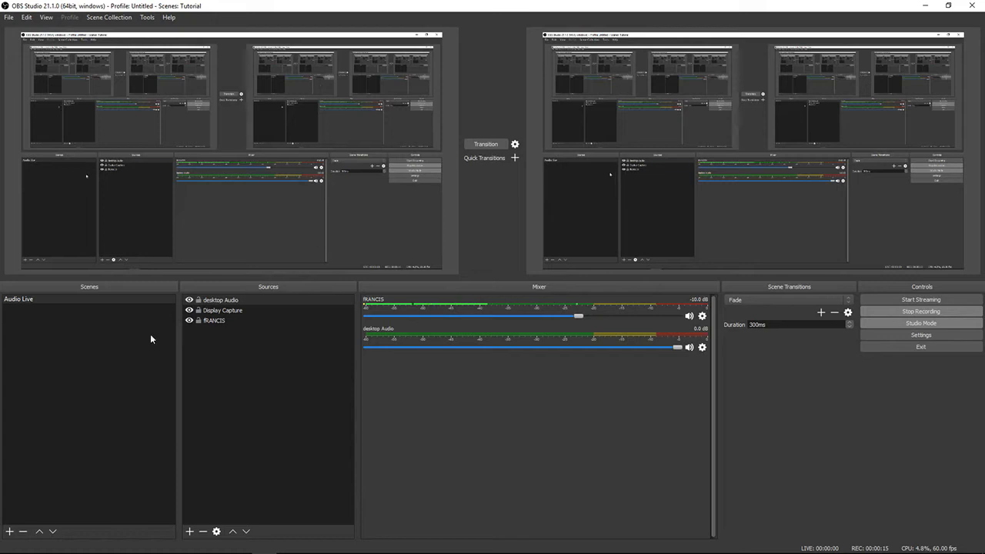
- Create a new scene named RECORDINGS
{"action": "left_click", "coordinate": [10, 531]}
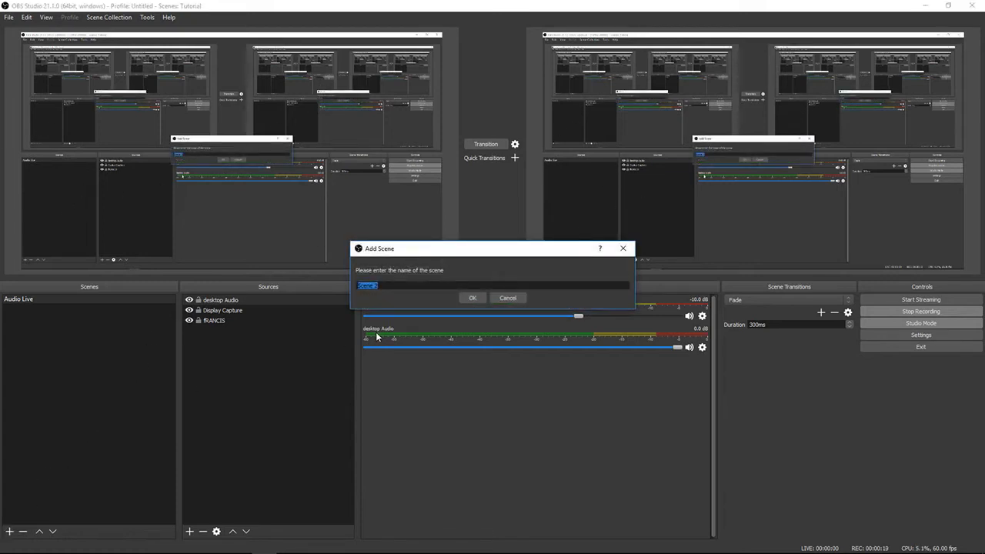
{"action": "type", "text": "RECORDINGS"}
{"action": "key", "text": "Return"}
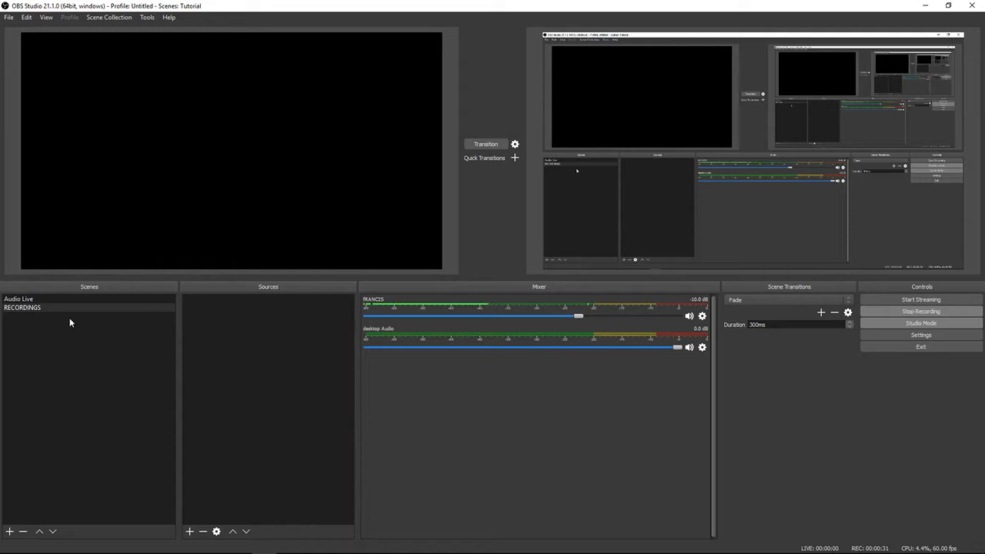
- Compare the sources of the Audio Live and RECORDINGS scenes, and look through the source types available to add
{"action": "left_click", "coordinate": [13, 301]}
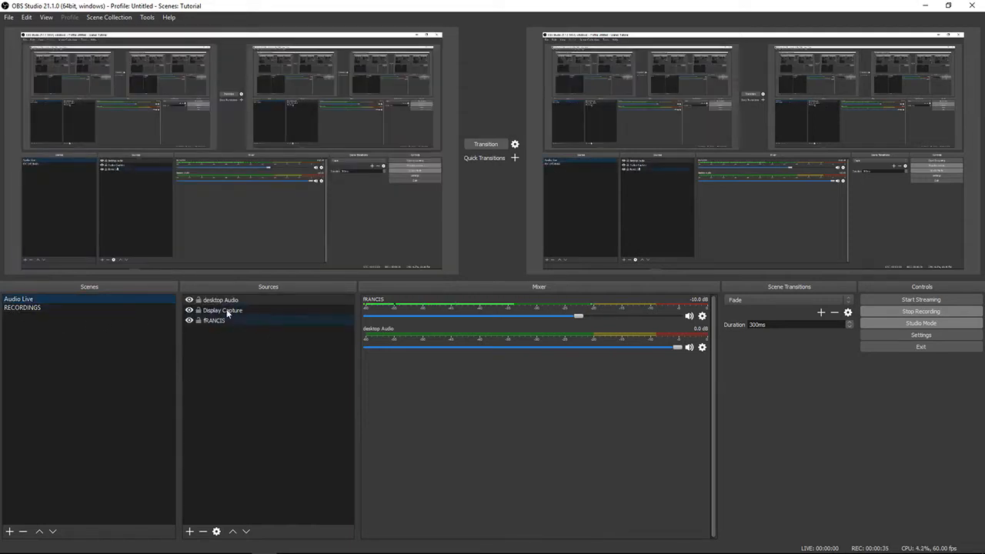
{"action": "left_click", "coordinate": [30, 308]}
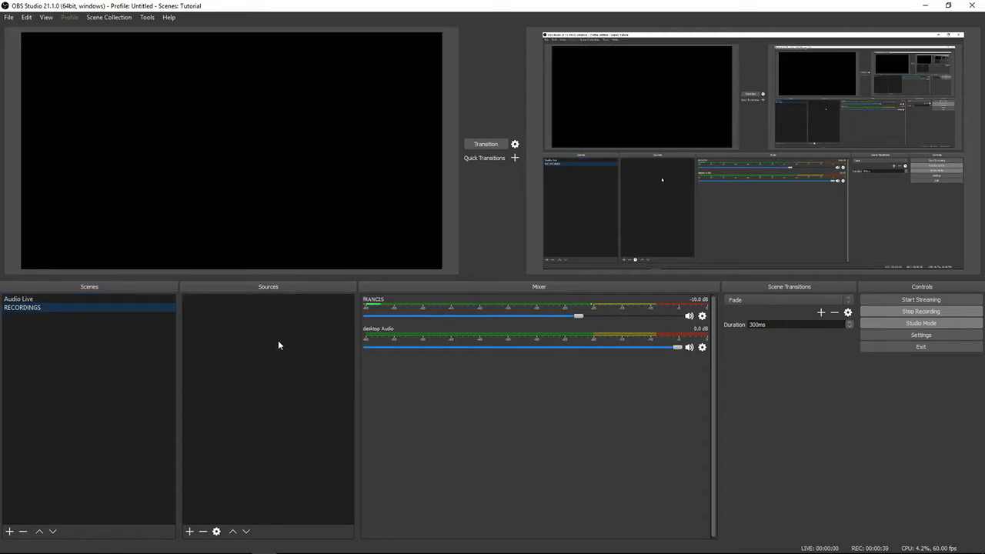
{"action": "left_click", "coordinate": [190, 531]}
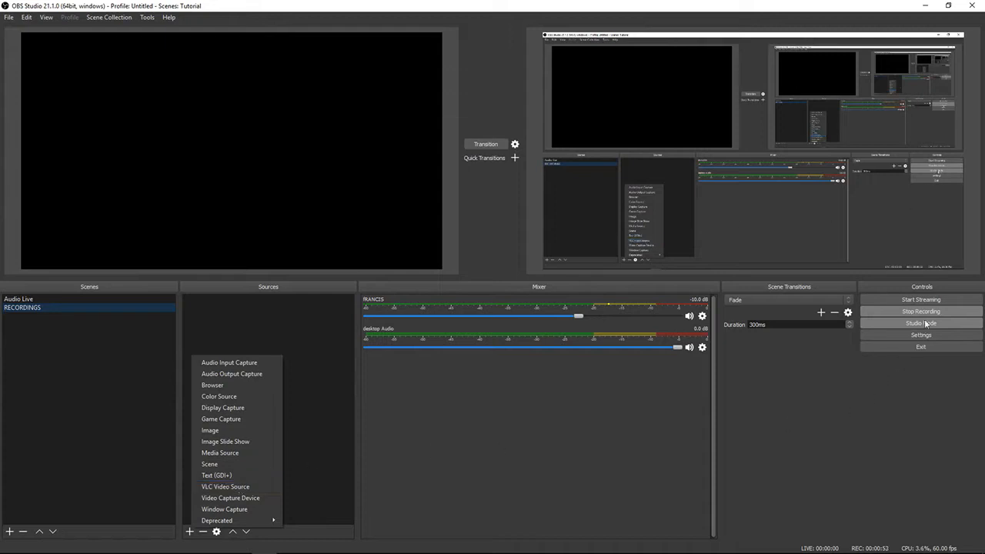
{"action": "key", "text": "Escape"}
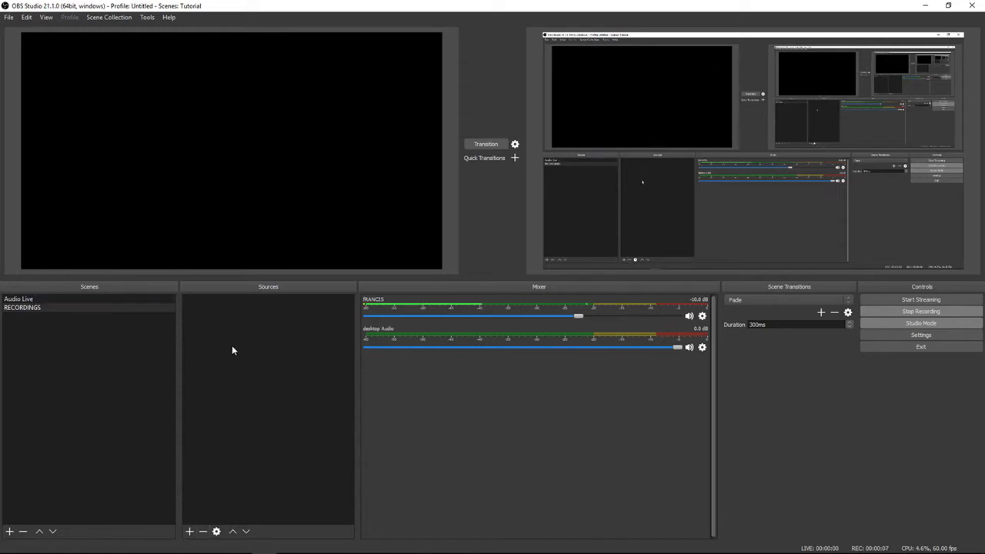
- Add the existing Display Capture source to the RECORDINGS scene
{"action": "left_click", "coordinate": [190, 531]}
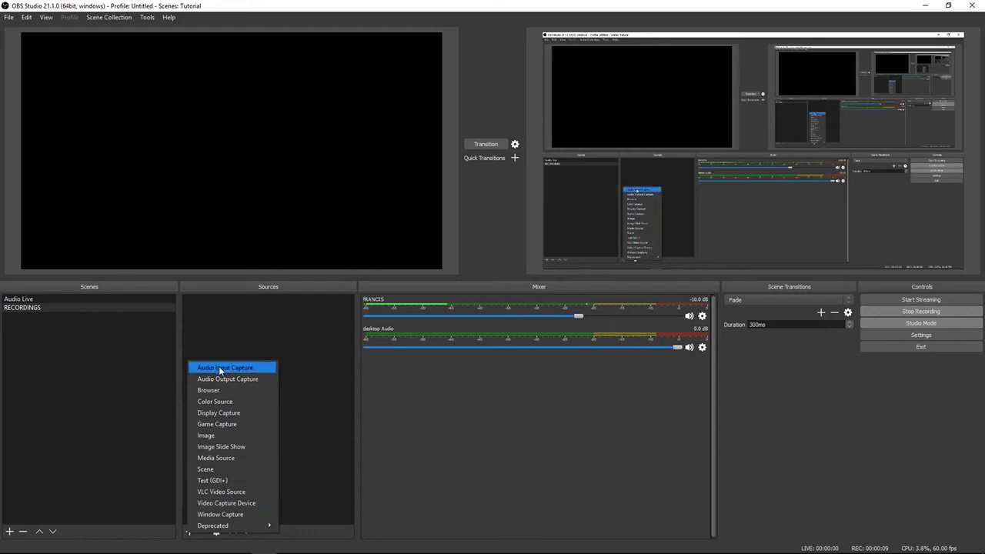
{"action": "left_click", "coordinate": [219, 413]}
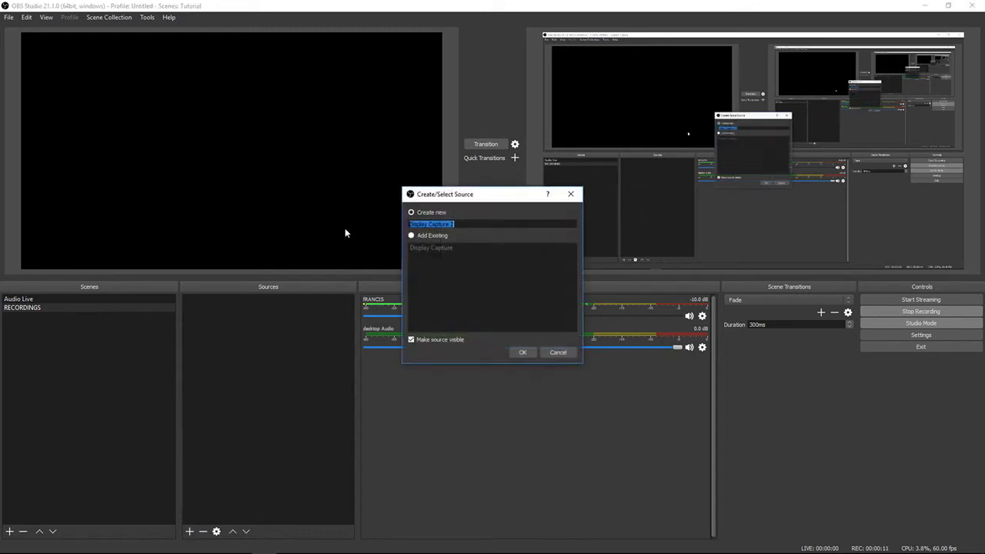
{"action": "left_click", "coordinate": [411, 235]}
{"action": "left_click", "coordinate": [418, 247]}
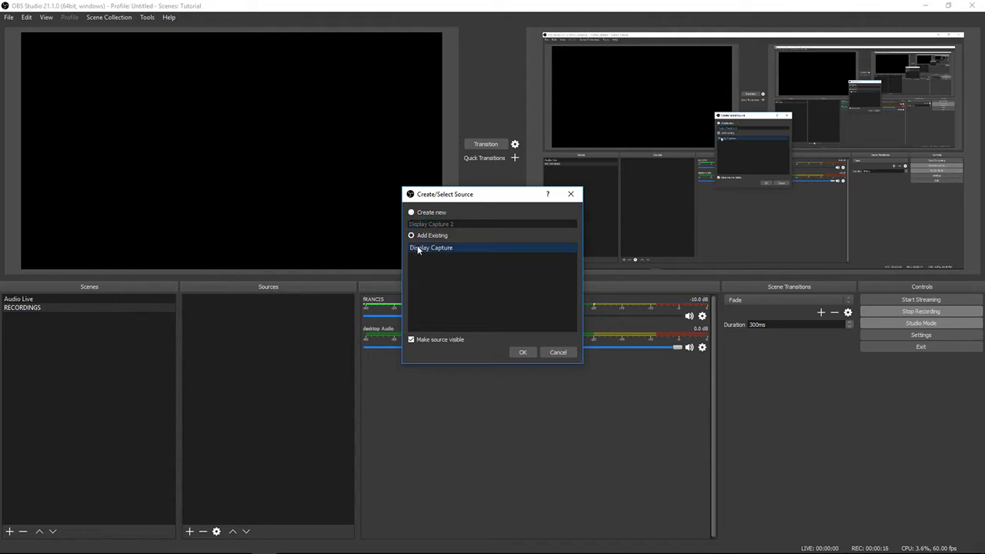
{"action": "left_click", "coordinate": [511, 351]}
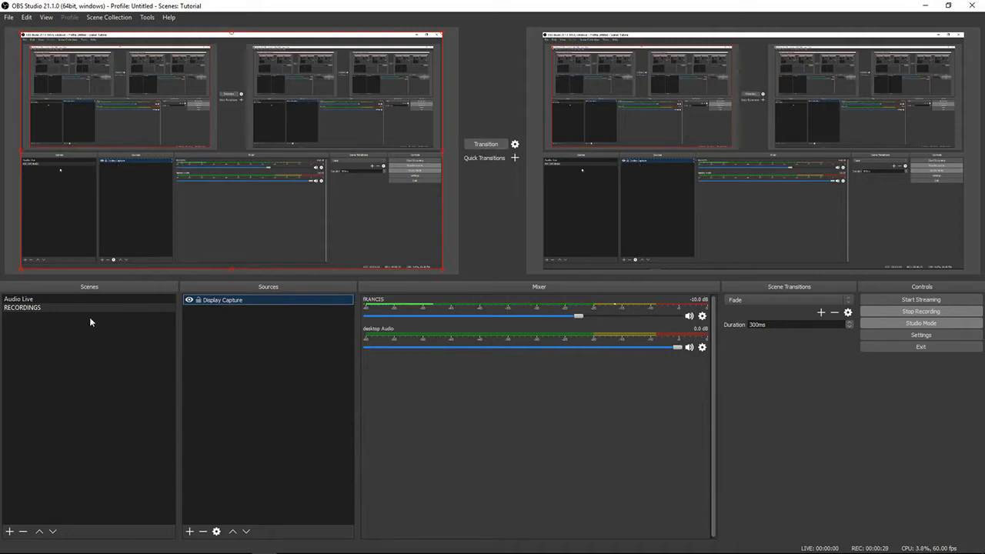
- Review the audio sources of the Audio Live scene and return to the RECORDINGS scene
{"action": "left_click", "coordinate": [53, 297]}
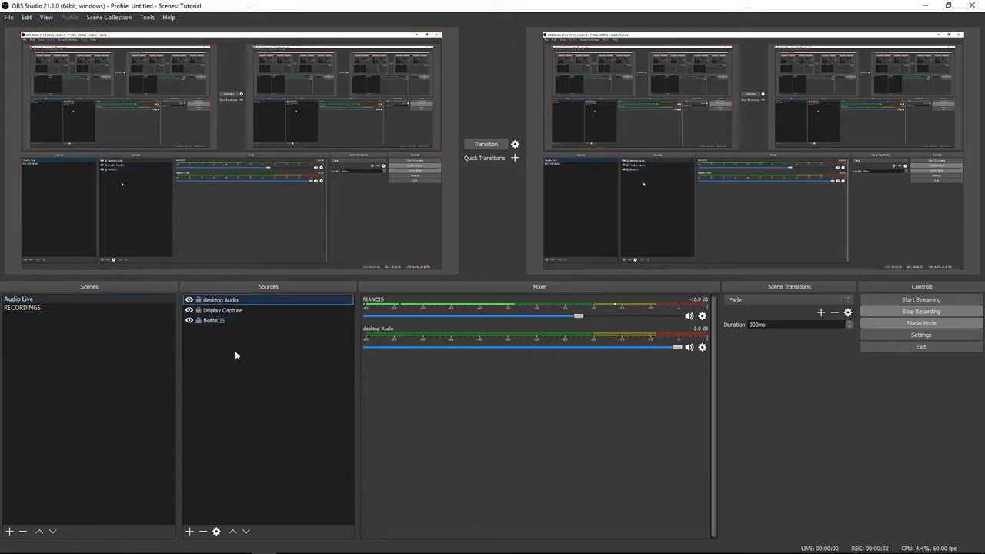
{"action": "left_click", "coordinate": [233, 324]}
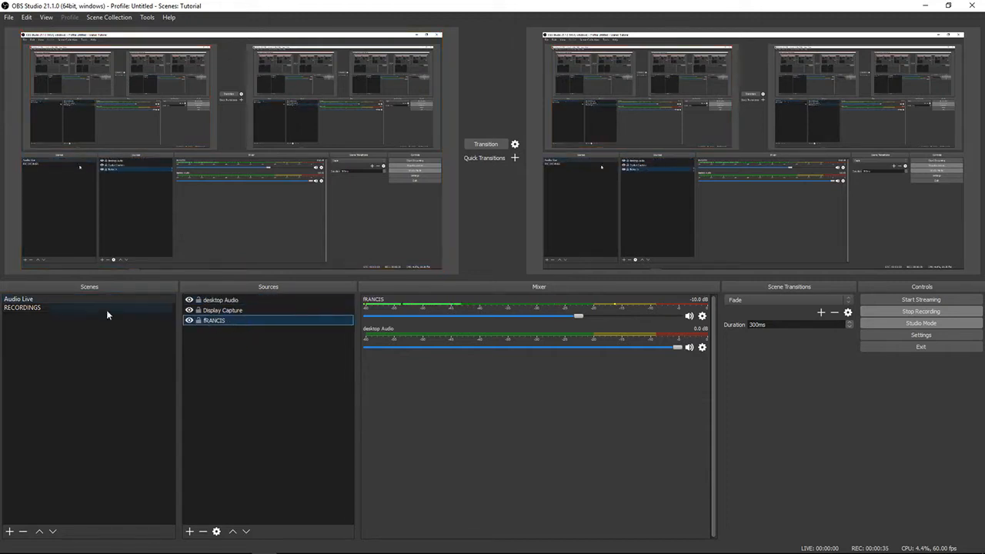
{"action": "left_click", "coordinate": [57, 308]}
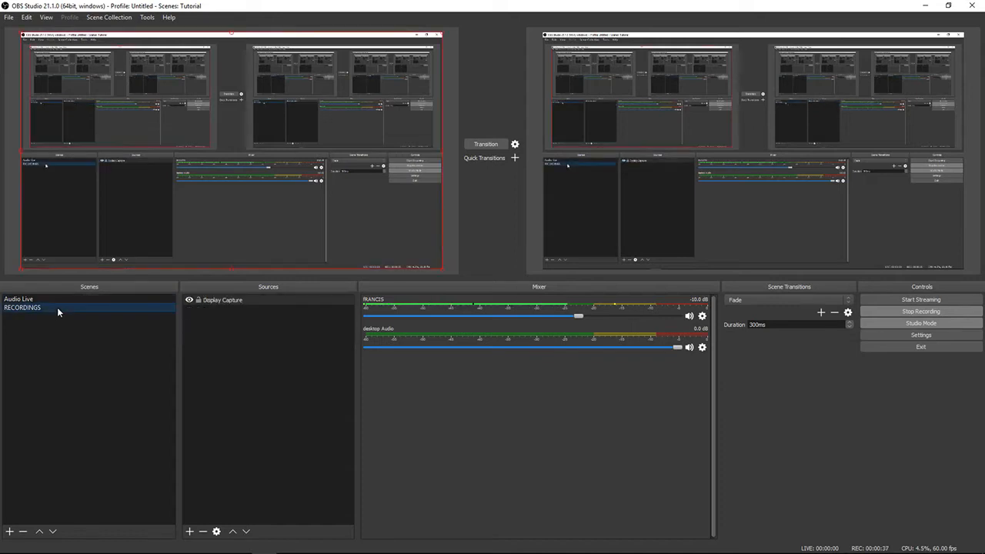
- Transition the RECORDINGS scene with only its display capture to the program output
{"action": "left_click", "coordinate": [235, 301]}
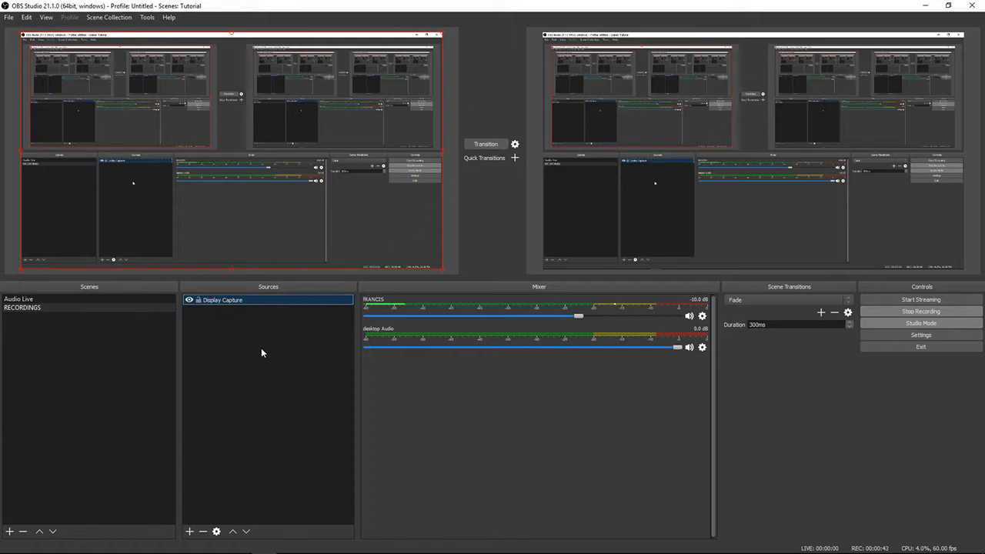
{"action": "left_click", "coordinate": [485, 148]}
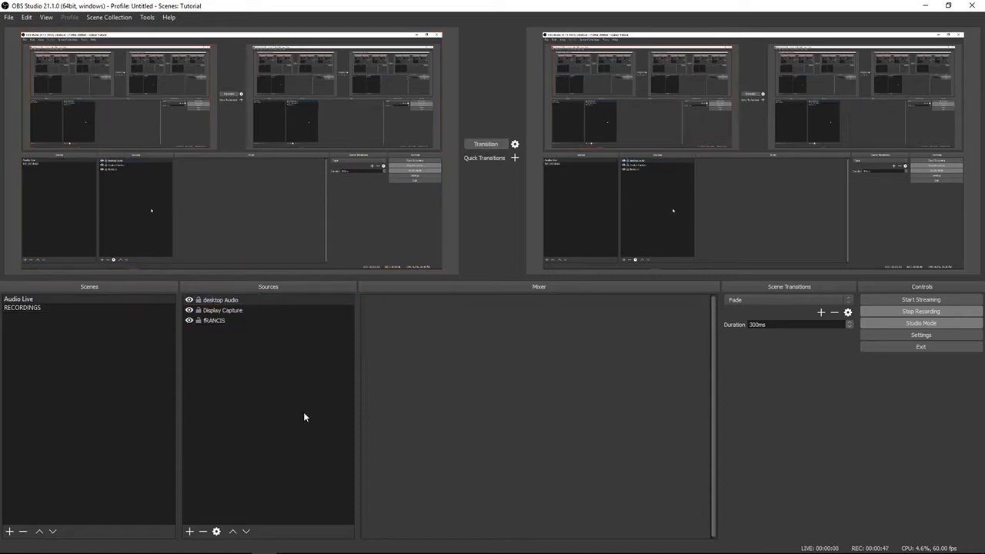
- Add the existing microphone audio input source to the RECORDINGS scene and transition the scene to the program output
{"action": "left_click", "coordinate": [23, 308]}
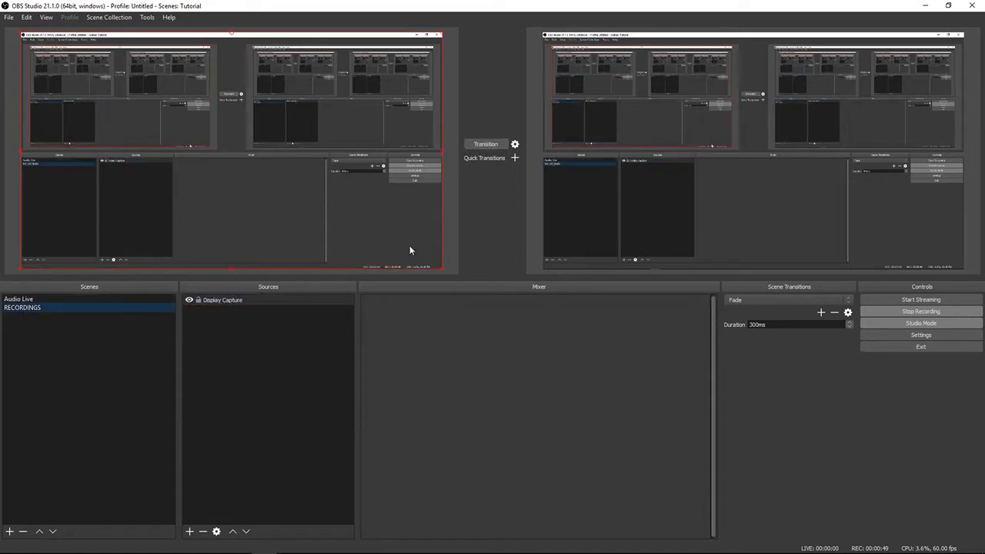
{"action": "left_click", "coordinate": [189, 531]}
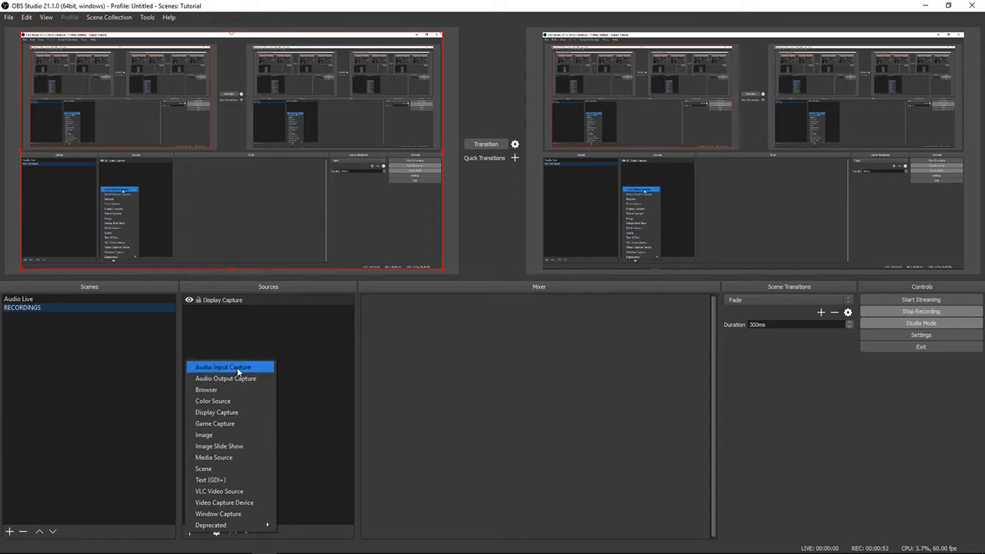
{"action": "left_click", "coordinate": [223, 367]}
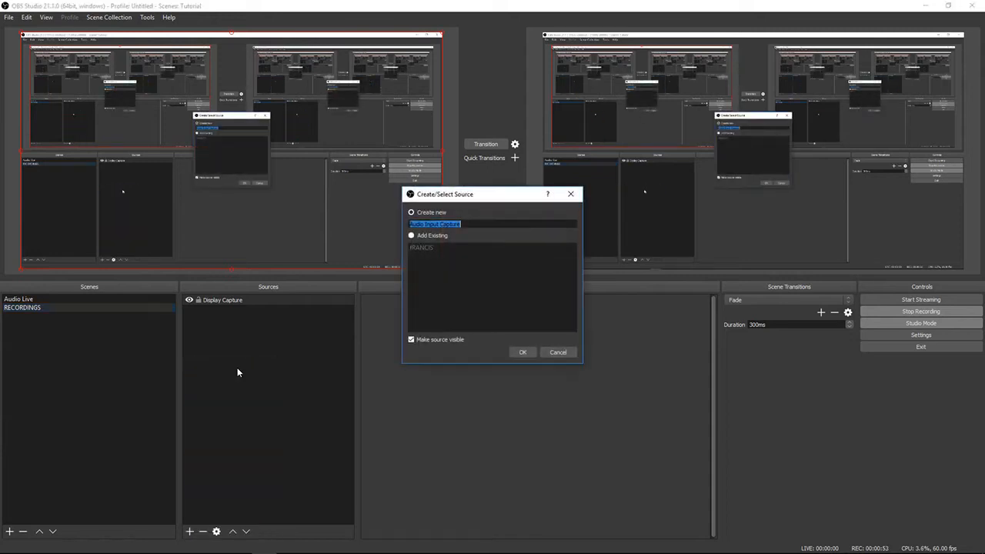
{"action": "left_click", "coordinate": [411, 235]}
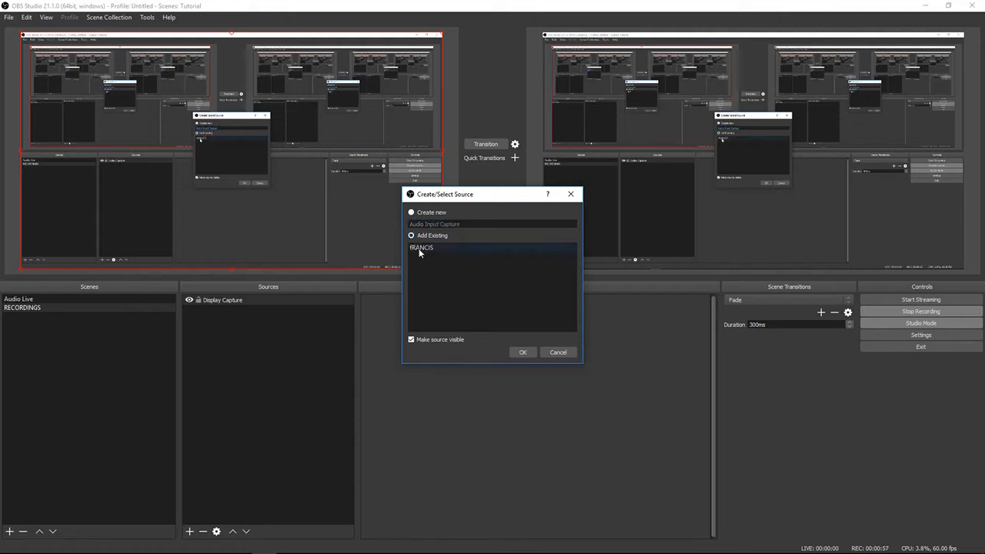
{"action": "left_click", "coordinate": [419, 248]}
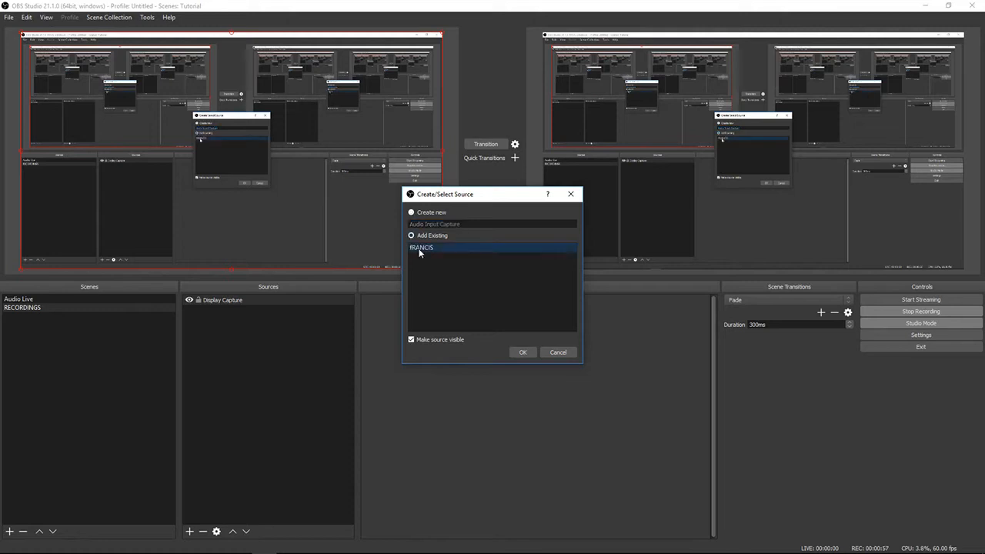
{"action": "left_click", "coordinate": [523, 352]}
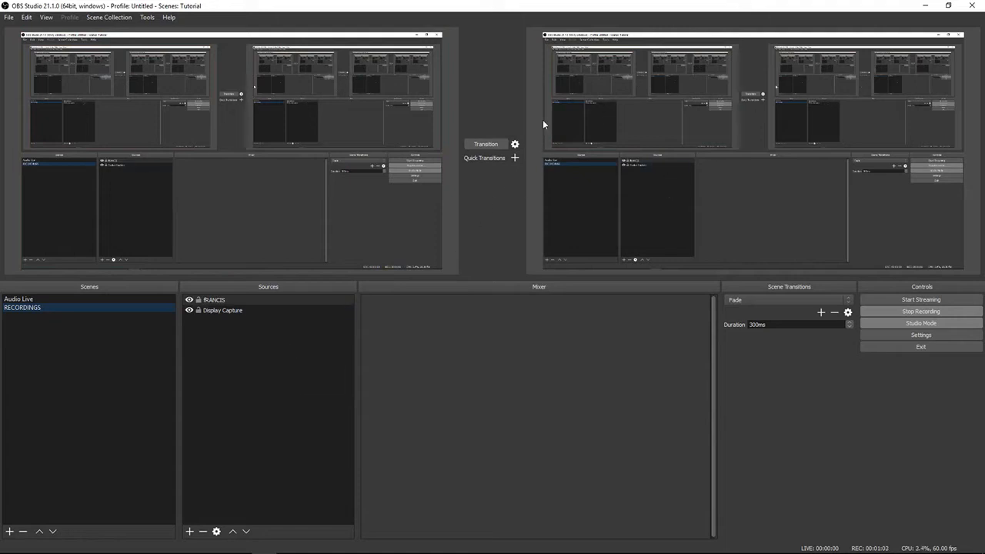
{"action": "left_click", "coordinate": [484, 144]}
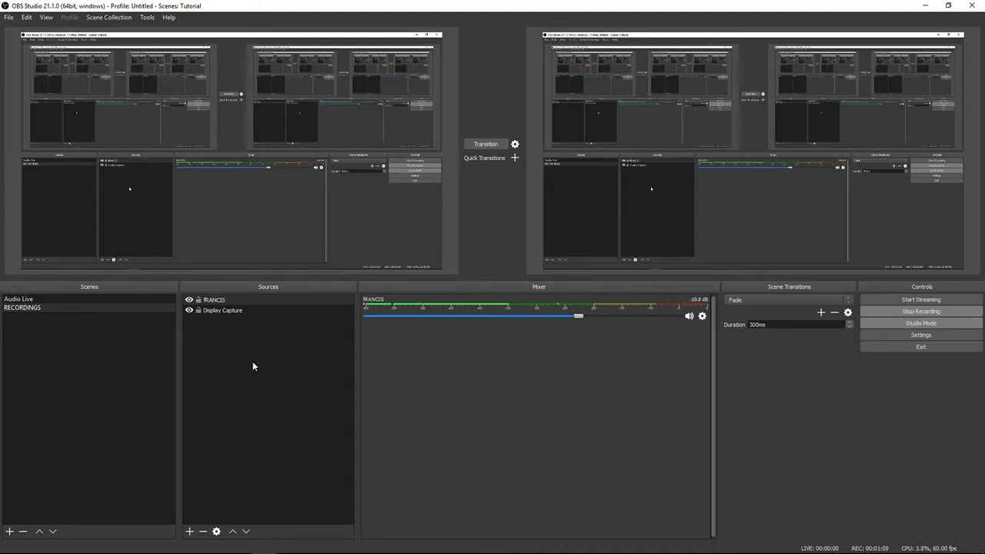
- Compare the sources of the Audio Live scene with those of the RECORDINGS scene
{"action": "left_click", "coordinate": [29, 300]}
{"action": "left_click", "coordinate": [29, 301]}
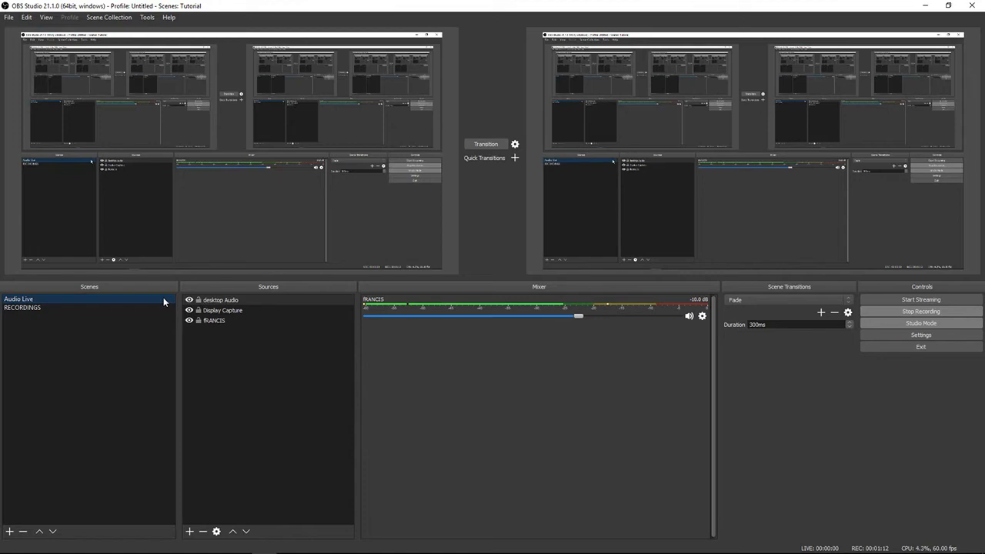
{"action": "left_click", "coordinate": [39, 308]}
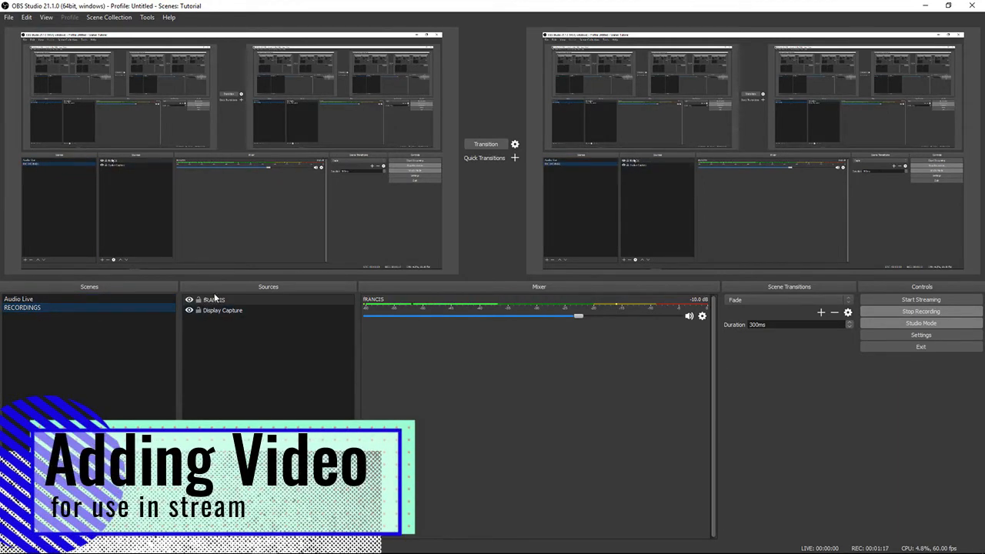
{"action": "left_click", "coordinate": [69, 299]}
{"action": "left_click", "coordinate": [68, 307]}
- Create a VLC Video Source named VDIEO in the RECORDINGS scene
{"action": "left_click", "coordinate": [189, 531]}
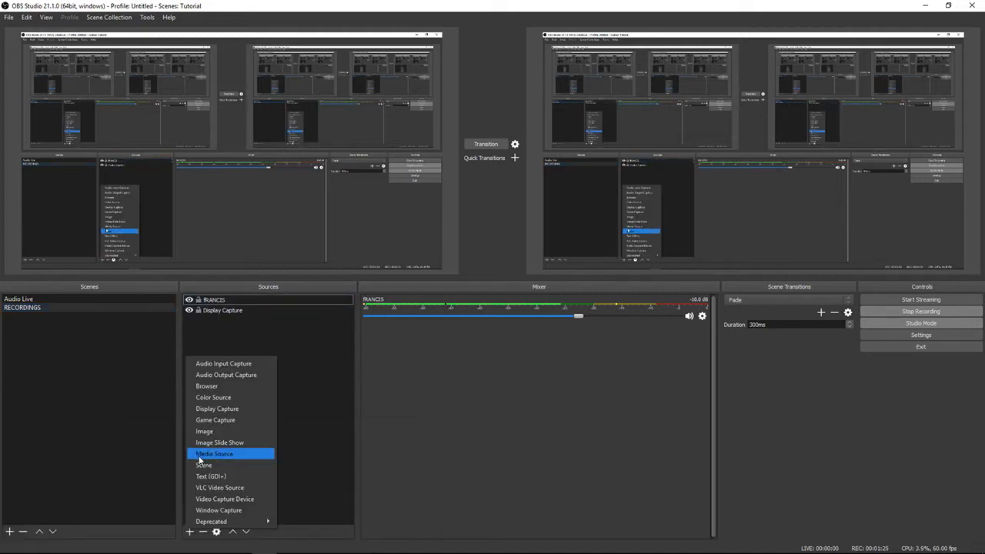
{"action": "left_click", "coordinate": [207, 486]}
{"action": "type", "text": "VIDEO"}
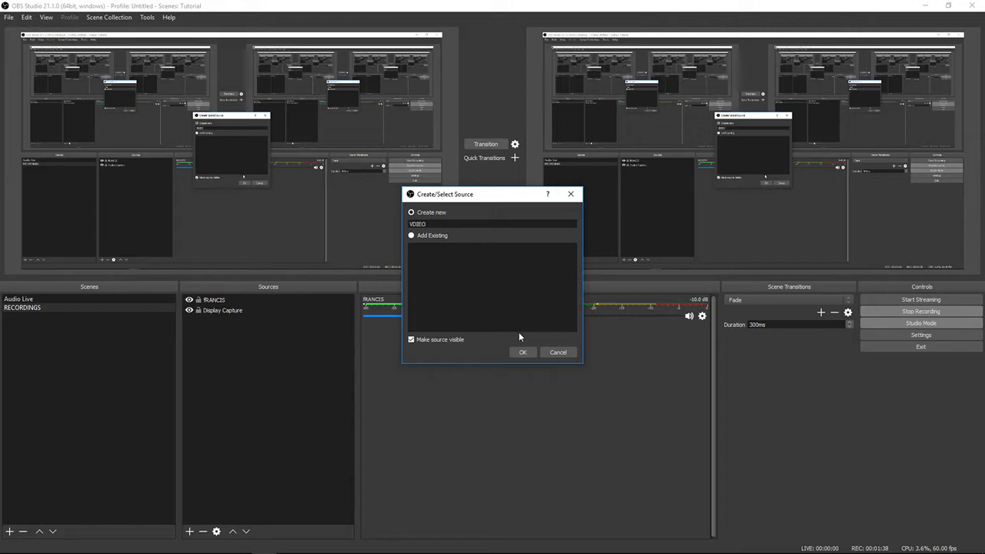
{"action": "left_click", "coordinate": [522, 352]}
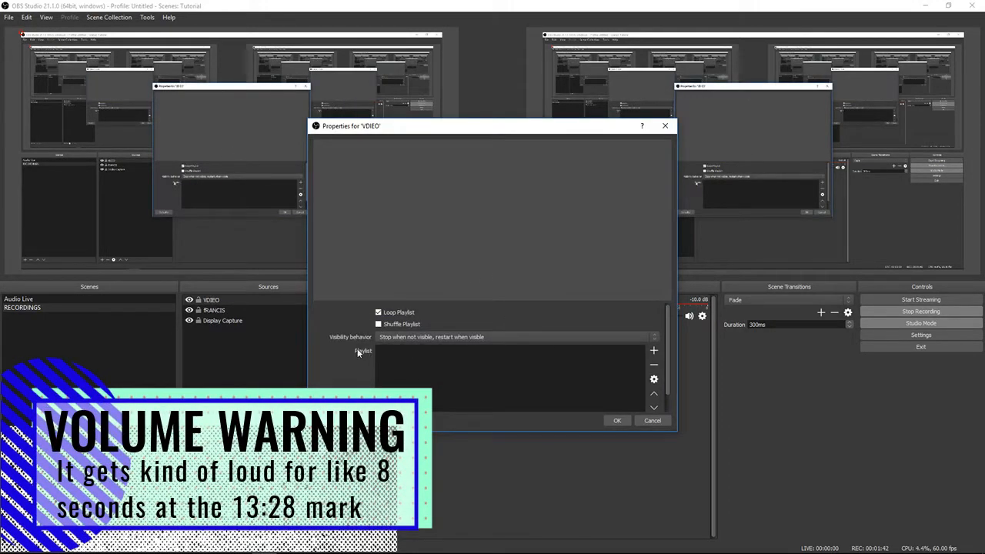
- Add W7HM11.mp4, W7F.mp4 and Final.mp4 from the Desktop to the video source's playlist and accept its properties
{"action": "left_click", "coordinate": [654, 352]}
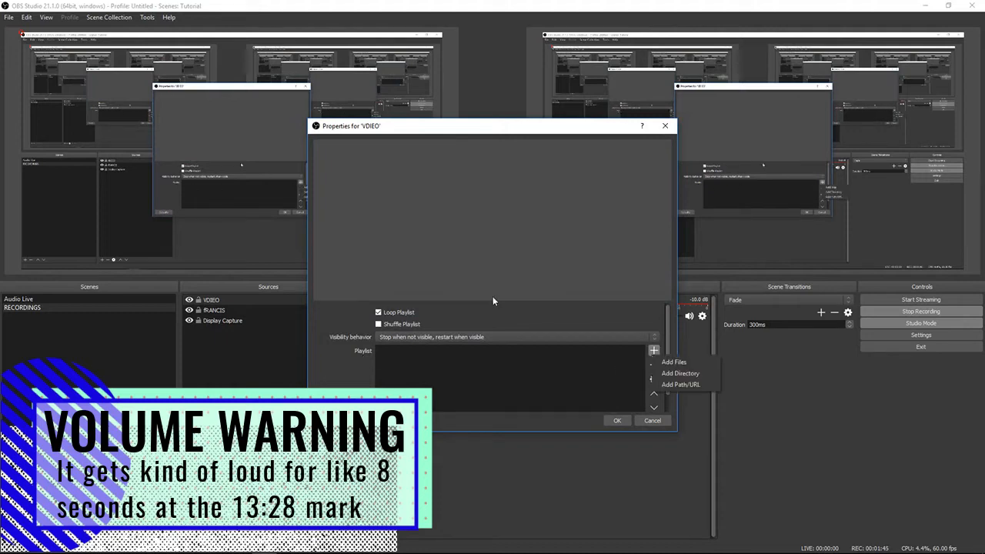
{"action": "left_click", "coordinate": [673, 362]}
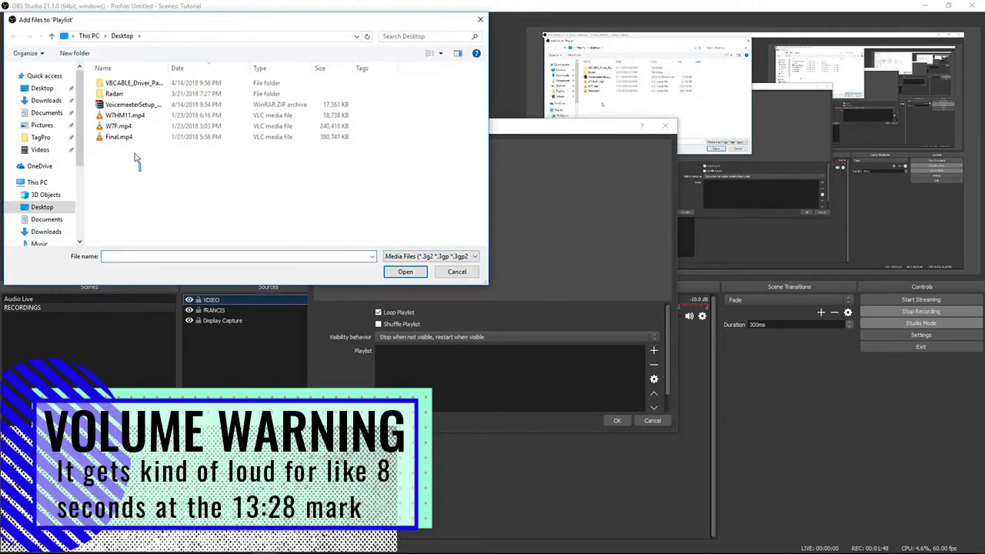
{"action": "left_click_drag", "start_coordinate": [140, 170], "coordinate": [119, 117]}
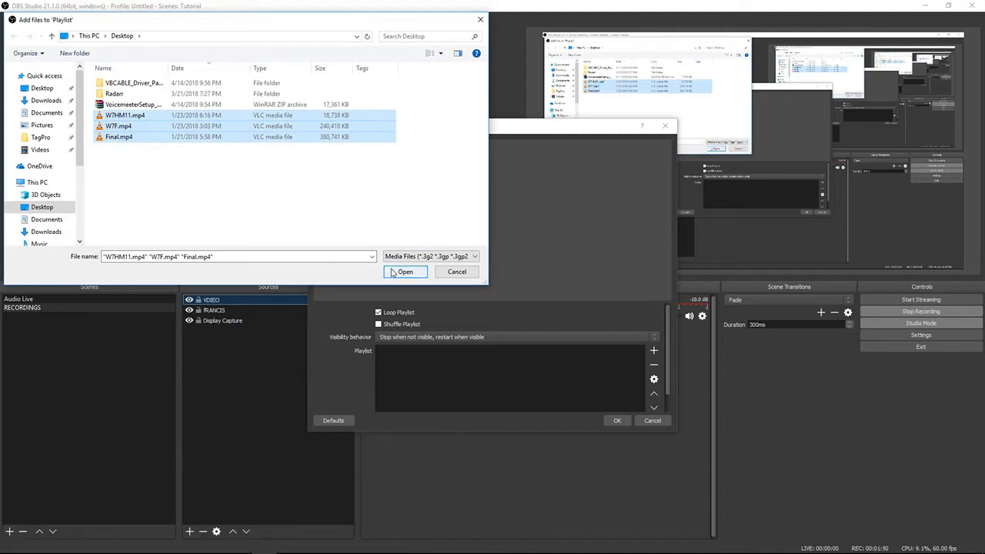
{"action": "left_click", "coordinate": [403, 271]}
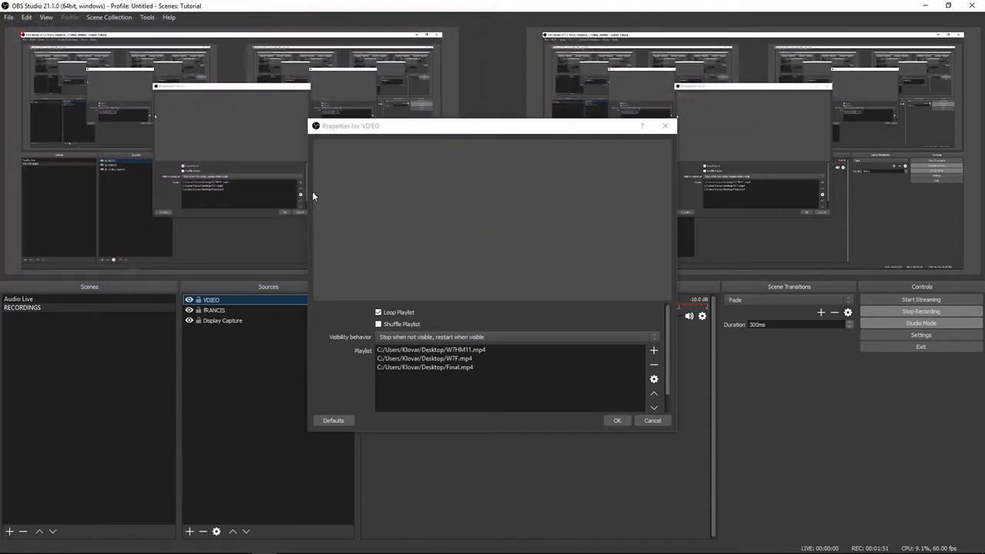
{"action": "left_click", "coordinate": [616, 420]}
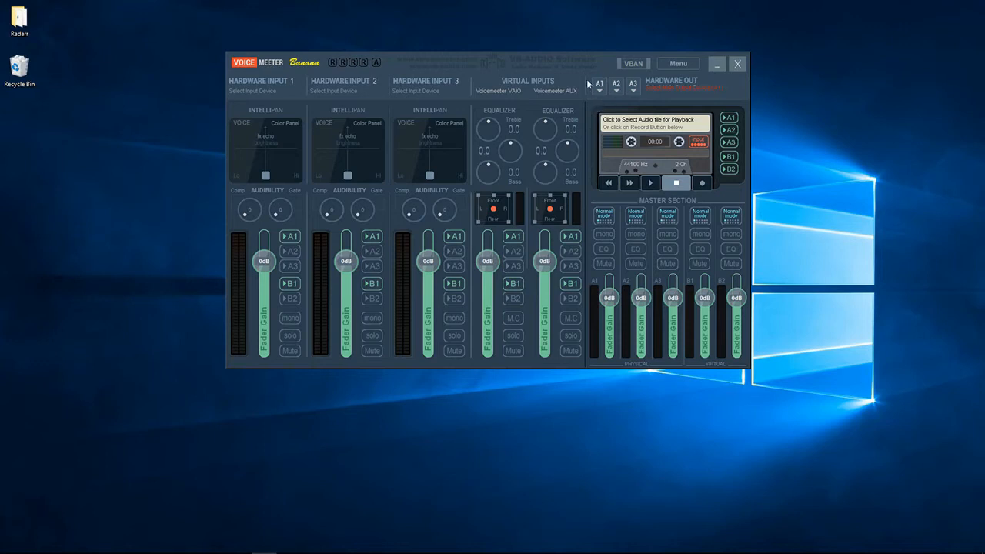
- In Voicemeeter Banana, set hardware output A1 to MME: Speakers (2- Logitech G930 Gami) and label Hardware Input 1 as Microphone
{"action": "left_click", "coordinate": [604, 90]}
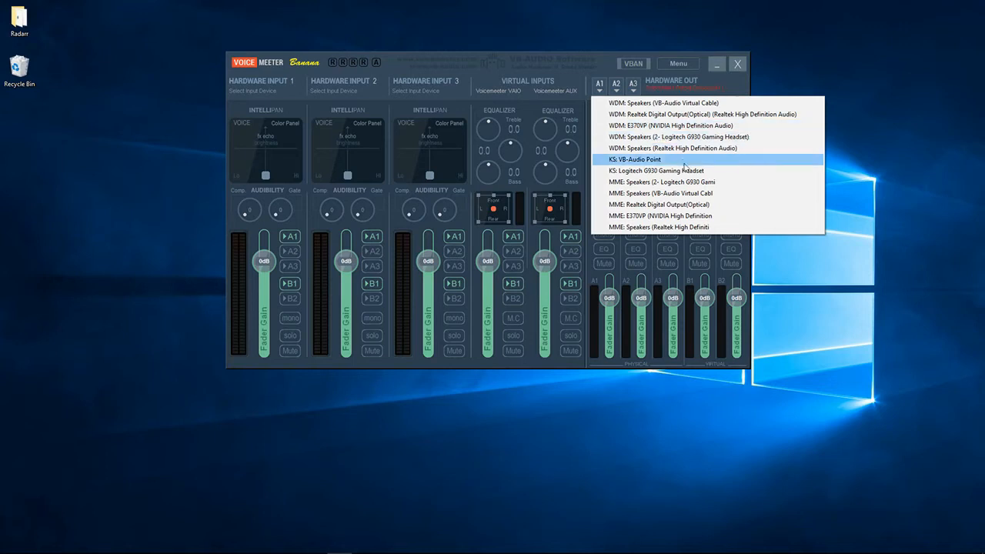
{"action": "left_click", "coordinate": [716, 185]}
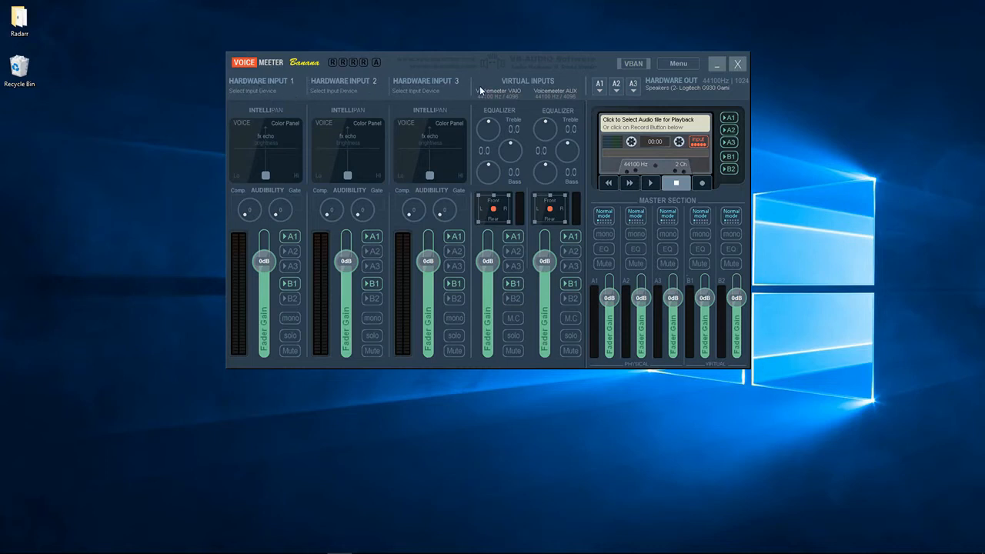
{"action": "right_click", "coordinate": [270, 91]}
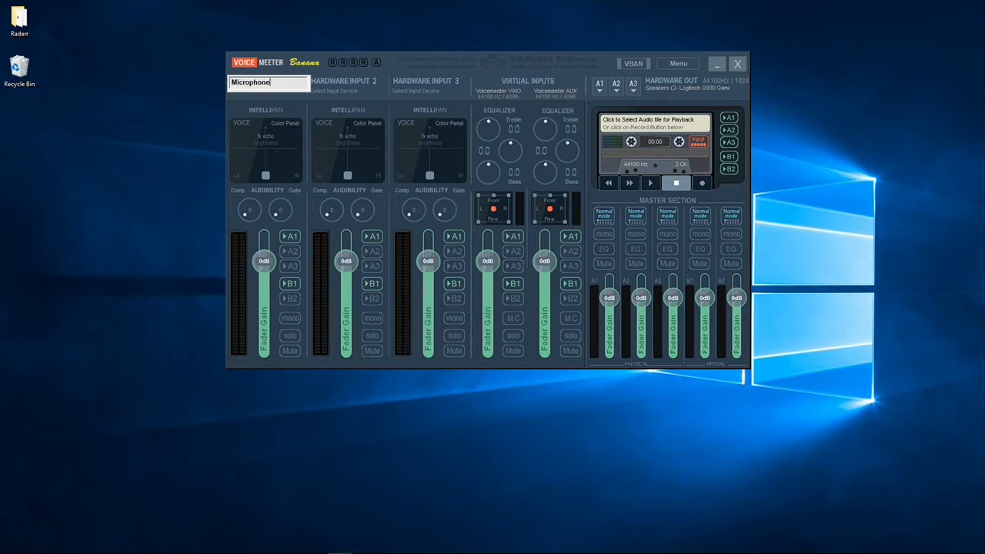
{"action": "key", "text": "Return"}
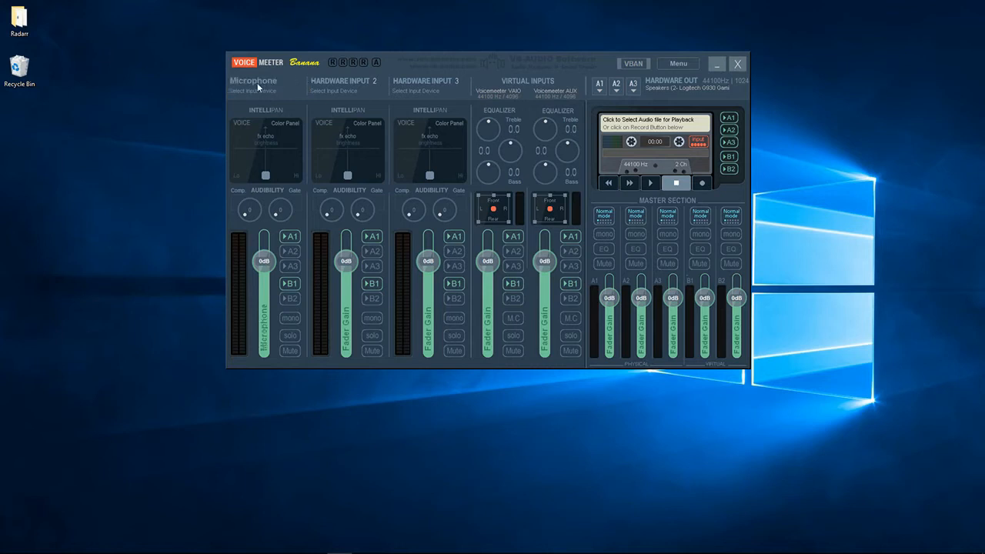
{"action": "right_click", "coordinate": [246, 89]}
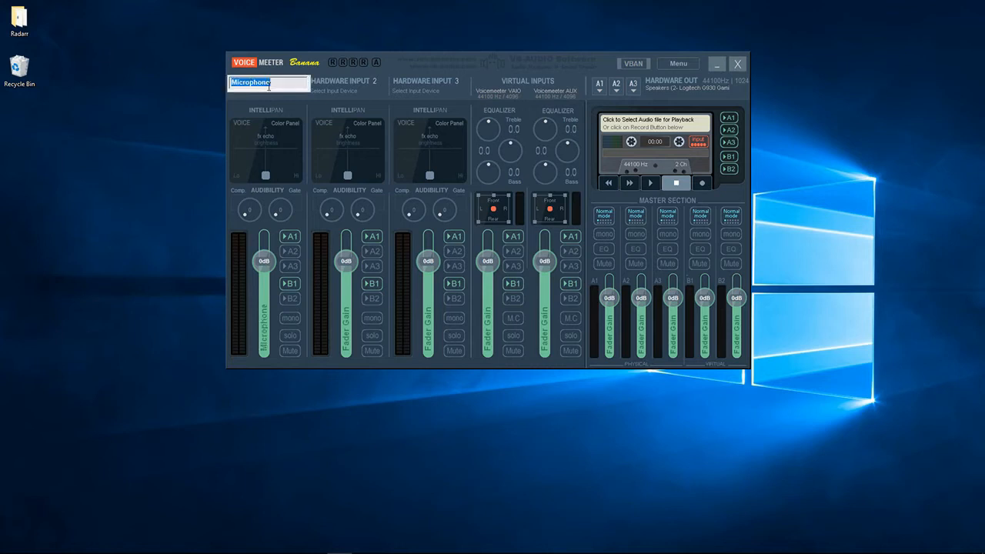
{"action": "right_click", "coordinate": [355, 83]}
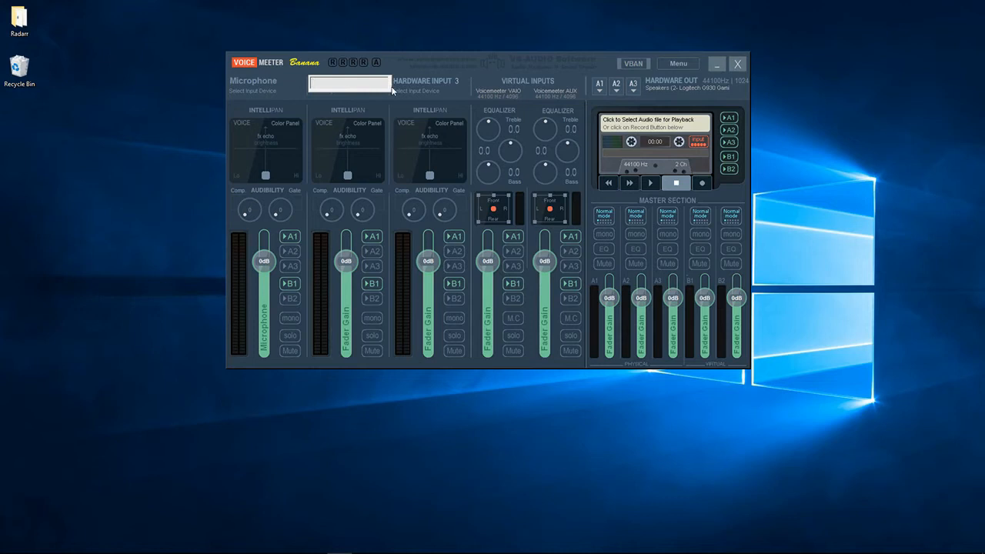
{"action": "left_click", "coordinate": [318, 106]}
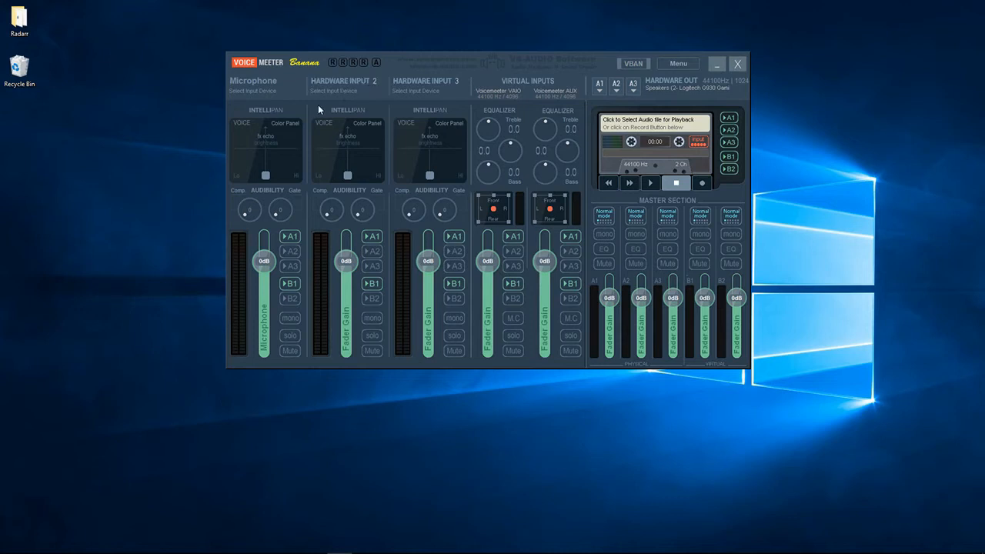
- Assign WDM: Microphone (2- Logitech G930 Gaming Headset) to the Microphone input and switch off its A1 routing
{"action": "left_click", "coordinate": [269, 91]}
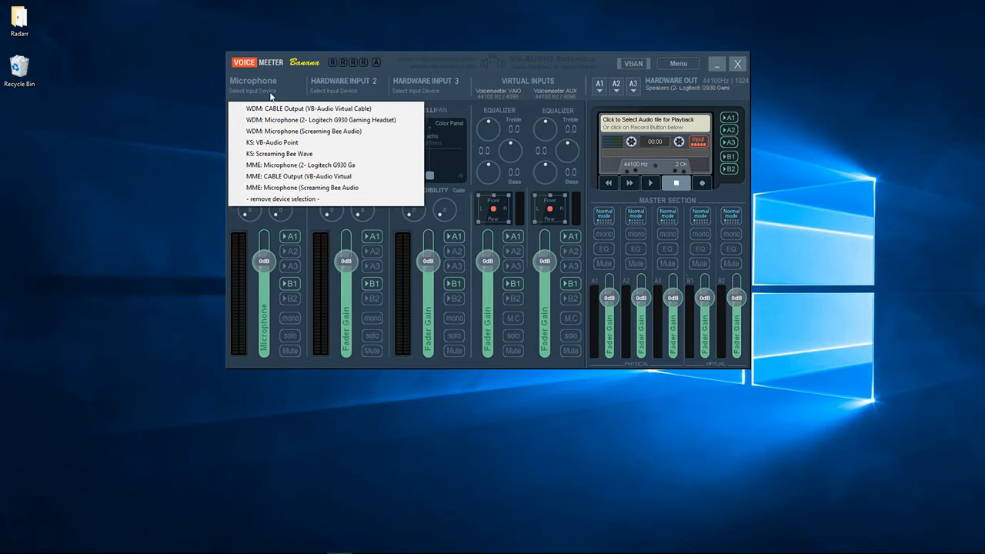
{"action": "left_click", "coordinate": [302, 119]}
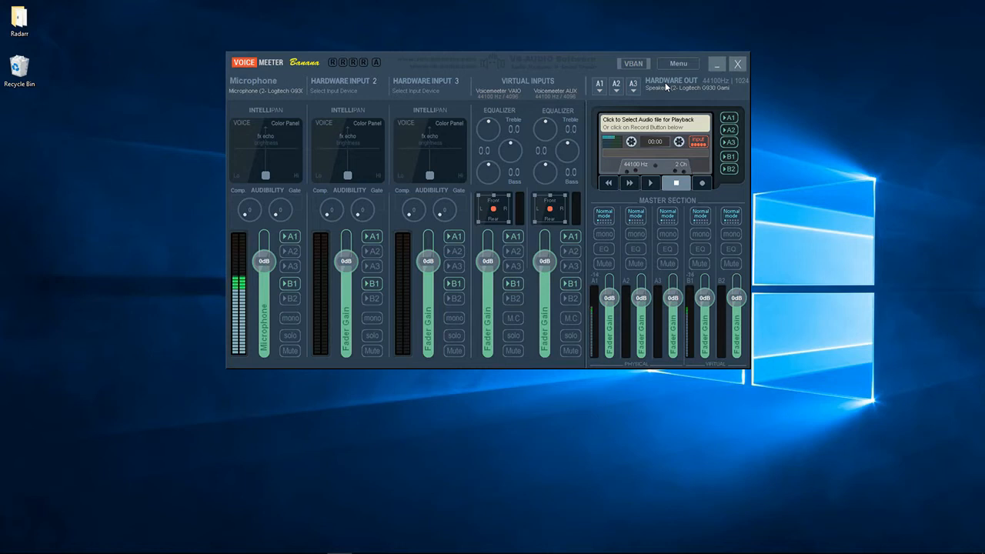
{"action": "left_click", "coordinate": [287, 237]}
{"action": "left_click", "coordinate": [293, 235]}
- Try MME: E370VP (NVIDIA High Definition) as the device for hardware output A2 and remove that device selection
{"action": "left_click", "coordinate": [614, 86]}
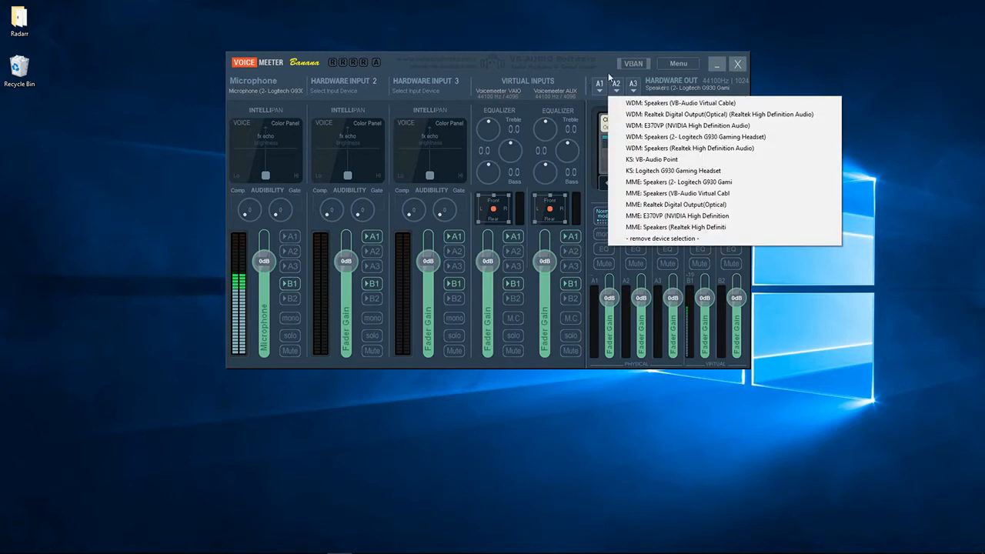
{"action": "left_click", "coordinate": [599, 60]}
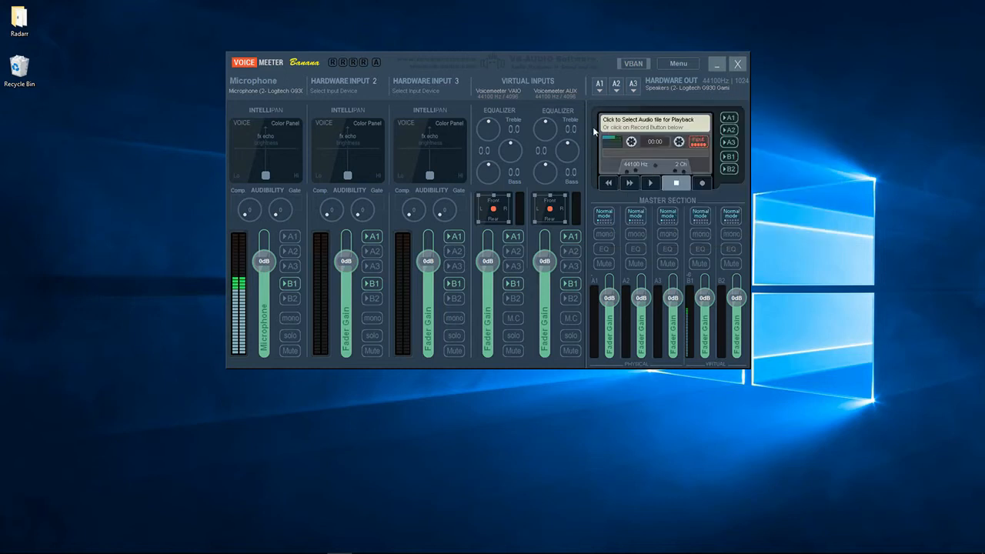
{"action": "left_click", "coordinate": [615, 89]}
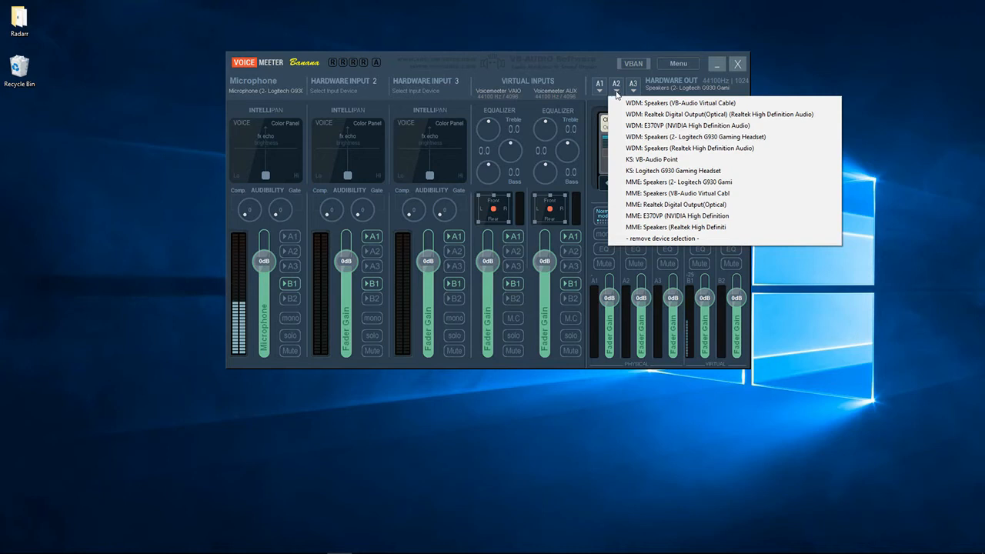
{"action": "left_click", "coordinate": [659, 216]}
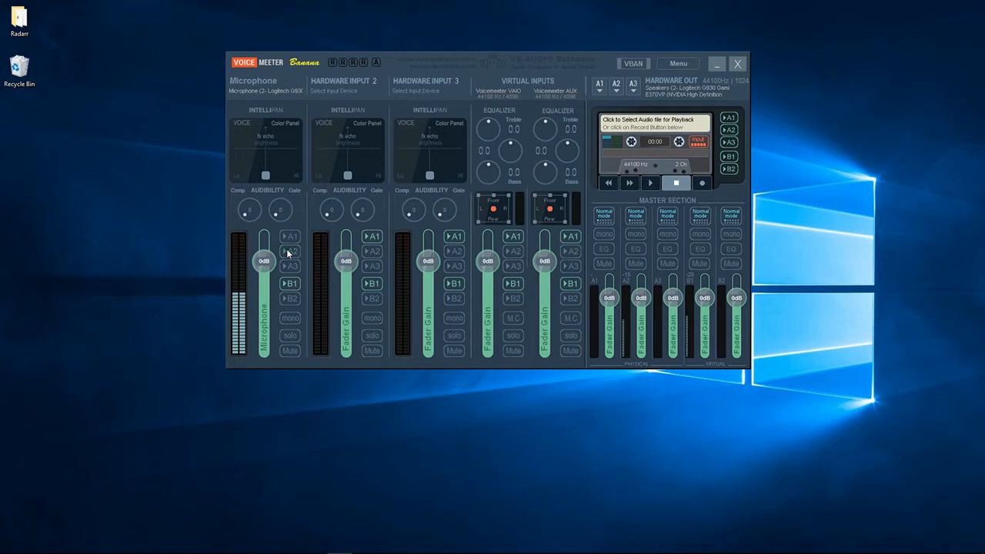
{"action": "left_click", "coordinate": [614, 87]}
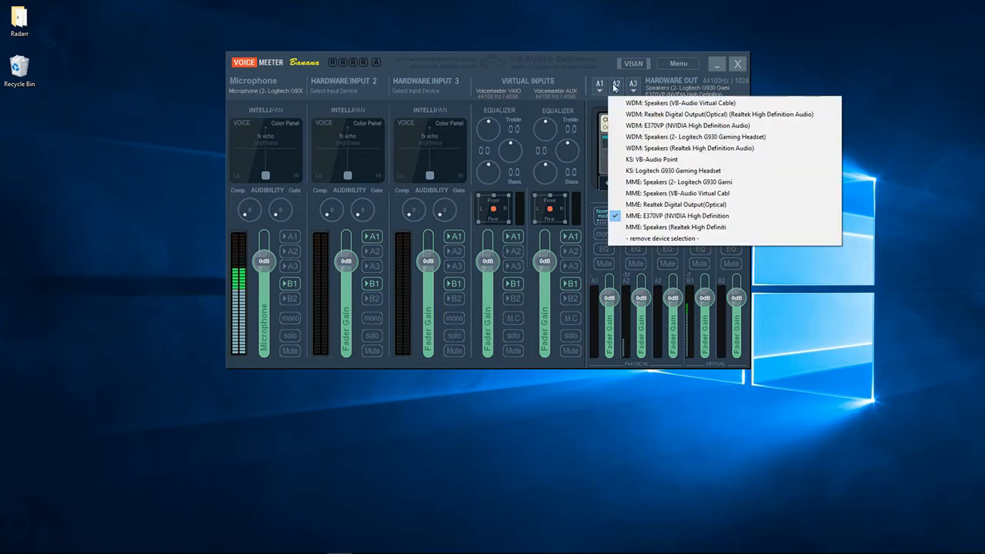
{"action": "left_click", "coordinate": [633, 240]}
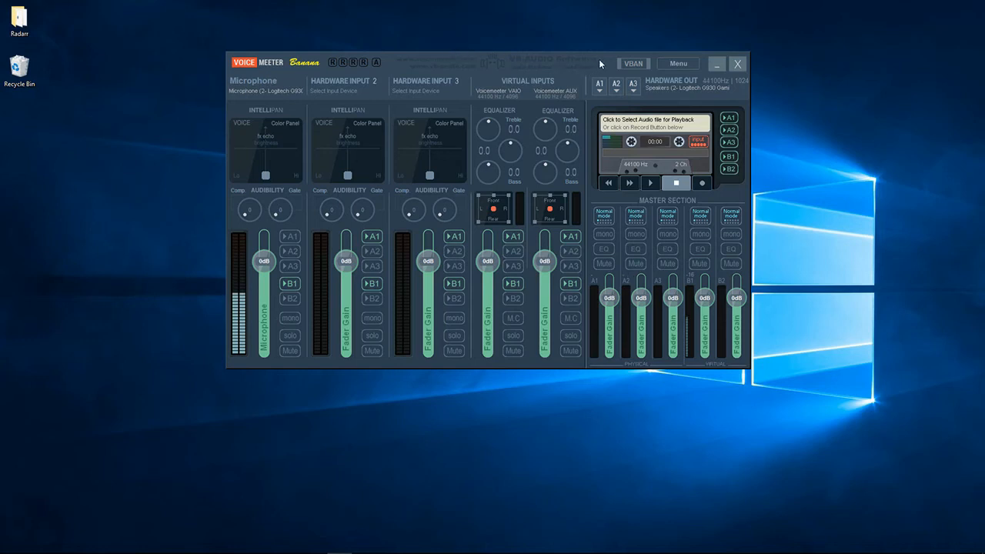
- Toggle the Microphone input's A1 routing on and back off
{"action": "left_click_drag", "start_coordinate": [599, 58], "coordinate": [600, 58]}
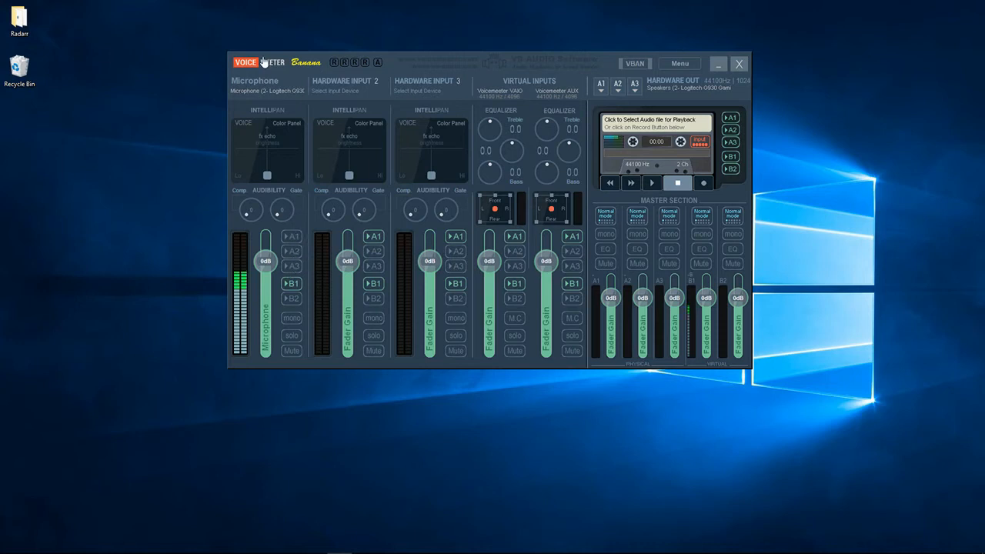
{"action": "left_click", "coordinate": [293, 238]}
{"action": "left_click", "coordinate": [293, 238]}
- Label Hardware Input 2 as Cable
{"action": "right_click", "coordinate": [343, 93]}
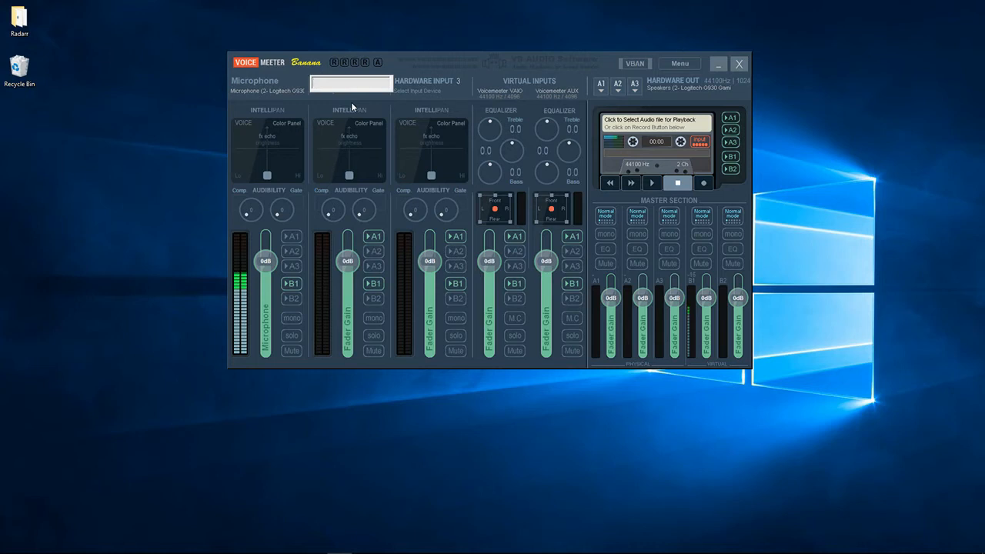
{"action": "key", "text": "BackSpace"}
{"action": "key", "text": "BackSpace"}
{"action": "type", "text": "Cable"}
{"action": "key", "text": "Return"}
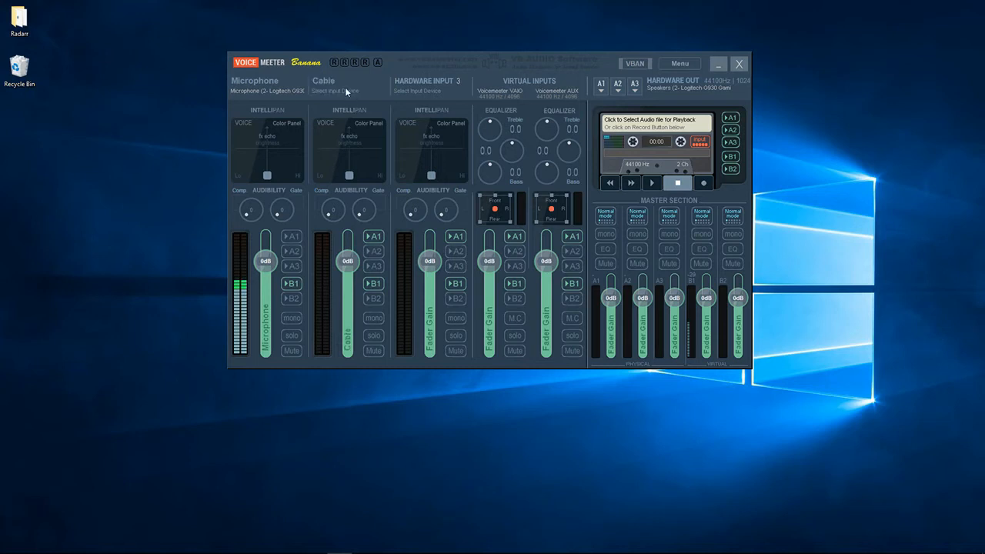
- Assign WDM: CABLE Output (VB-Audio Virtual Cable) as the Cable input's device and toggle that input's A1 routing
{"action": "left_click", "coordinate": [345, 87]}
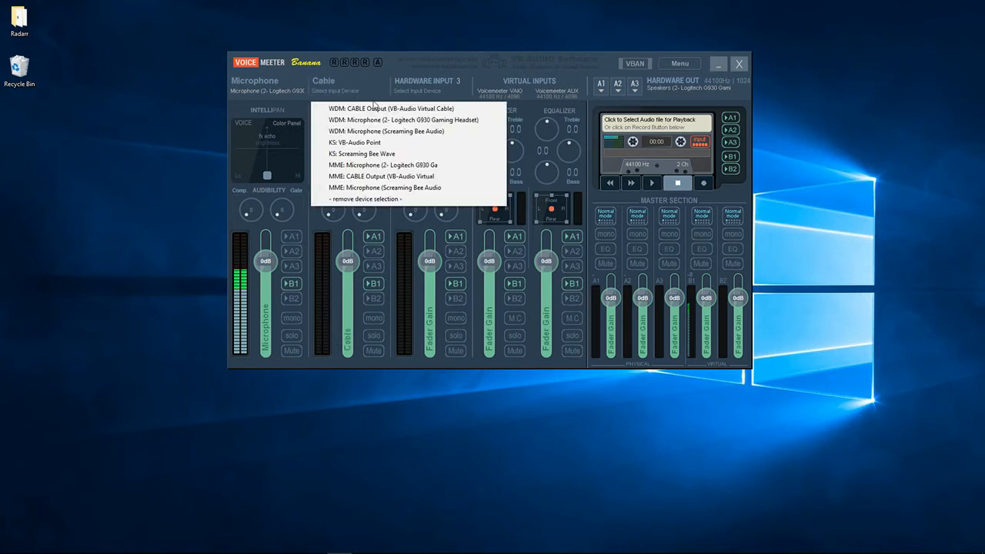
{"action": "left_click", "coordinate": [399, 113]}
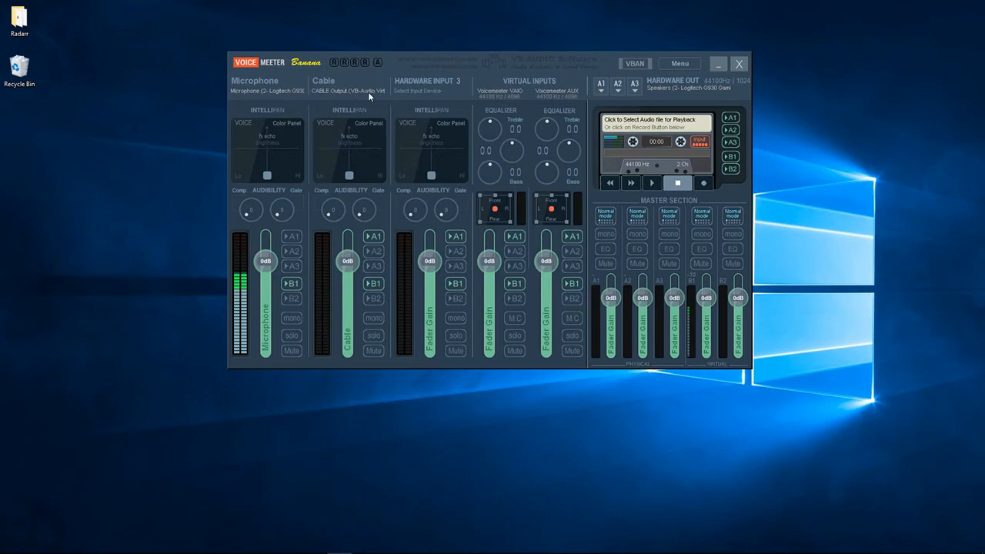
{"action": "left_click", "coordinate": [375, 237]}
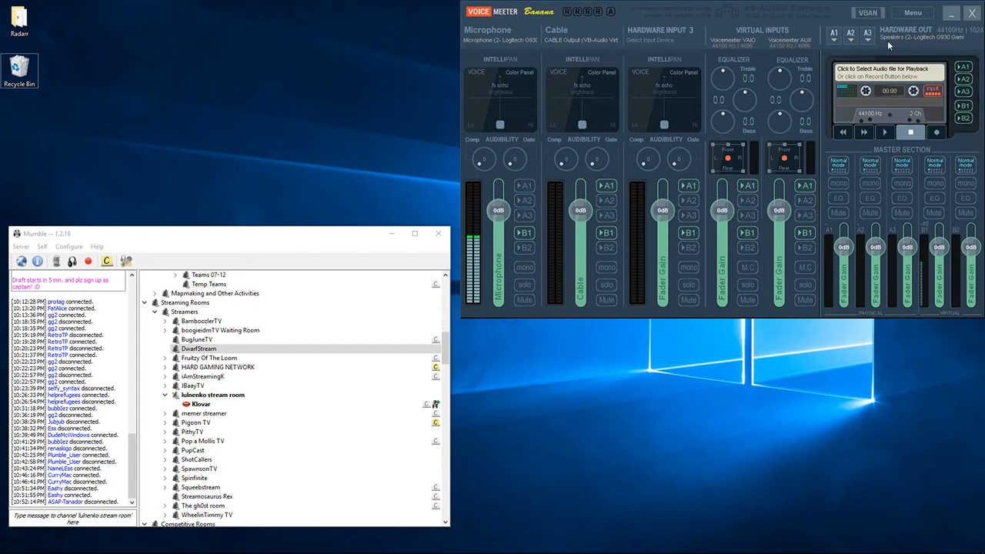
- Toggle the Microphone input's A2 routing on and back off, and try its A1 routing
{"action": "left_click", "coordinate": [524, 203]}
{"action": "left_click", "coordinate": [523, 203]}
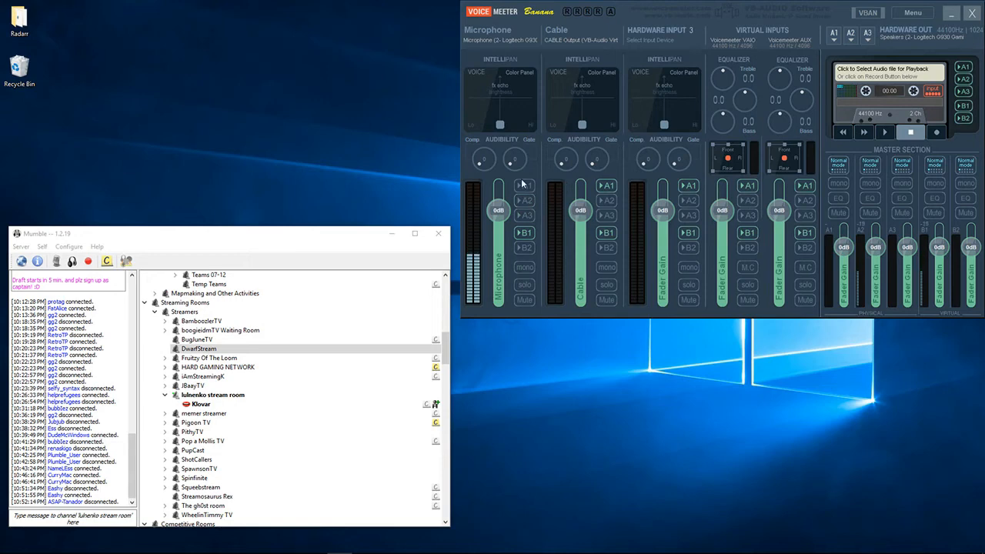
{"action": "left_click", "coordinate": [522, 183]}
- Start Mumble's Audio Wizard and advance to Device tuning with Speakers (VB-Audio Virtual Cable) as the output device
{"action": "left_click", "coordinate": [69, 246]}
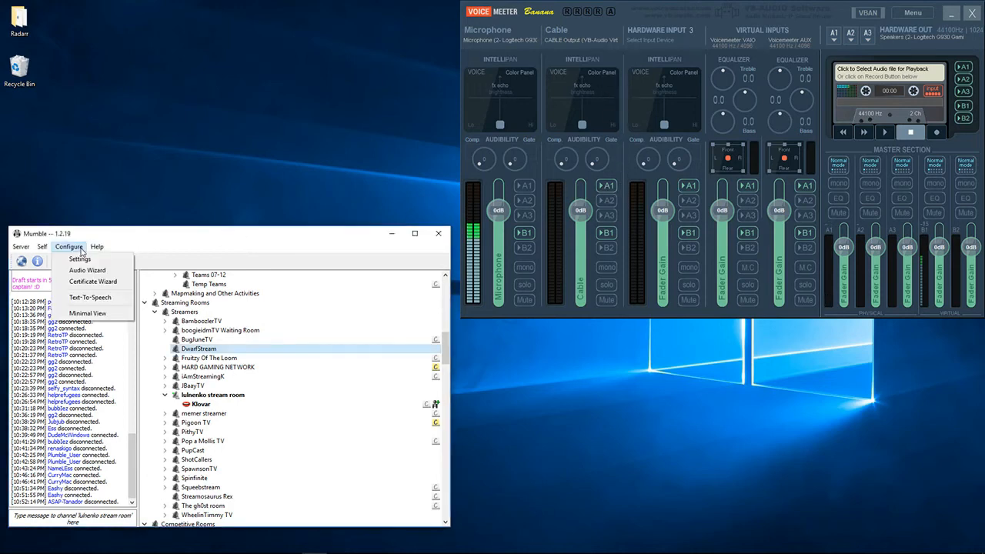
{"action": "left_click", "coordinate": [86, 271]}
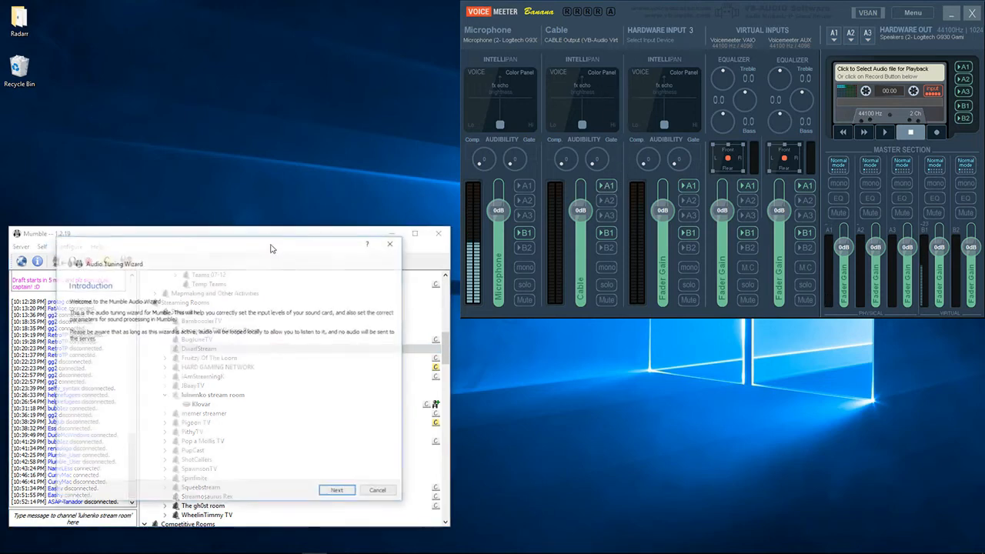
{"action": "left_click", "coordinate": [338, 492]}
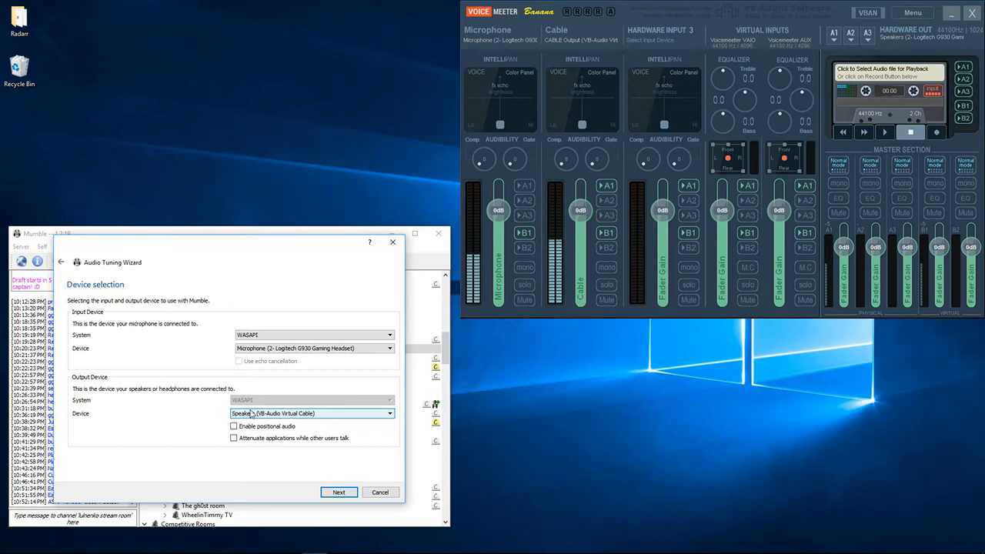
{"action": "left_click", "coordinate": [338, 491]}
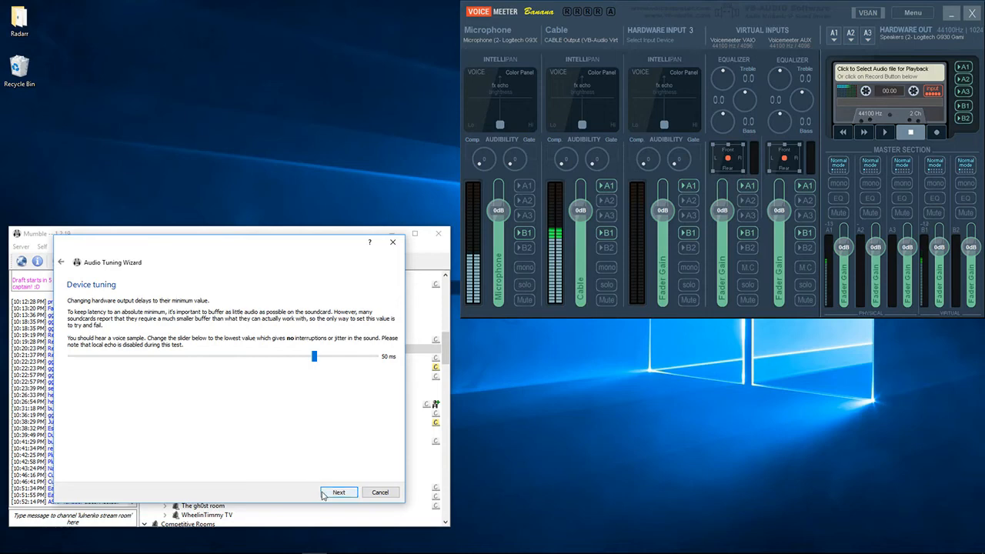
- Toggle the Cable input's A1 routing off and back on, and go through the remaining pages of Mumble's Audio Wizard
{"action": "left_click", "coordinate": [606, 187]}
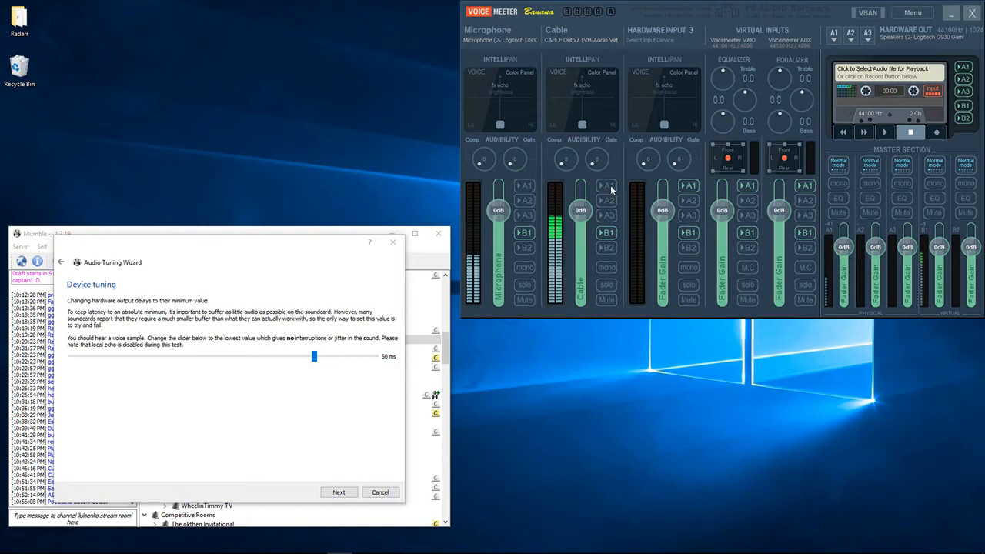
{"action": "left_click", "coordinate": [612, 190]}
{"action": "left_click", "coordinate": [341, 492]}
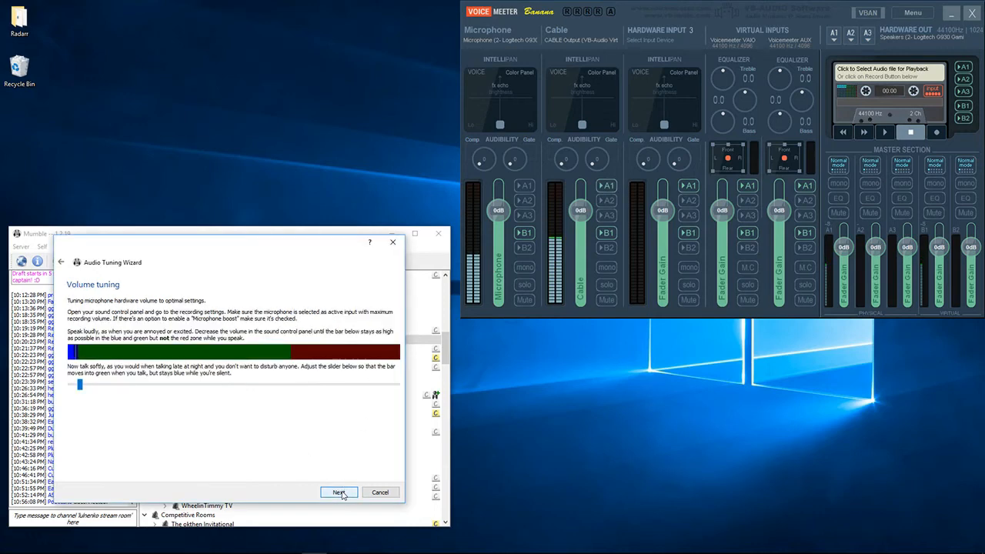
{"action": "left_click", "coordinate": [340, 492]}
{"action": "left_click", "coordinate": [340, 492]}
{"action": "left_click", "coordinate": [340, 491]}
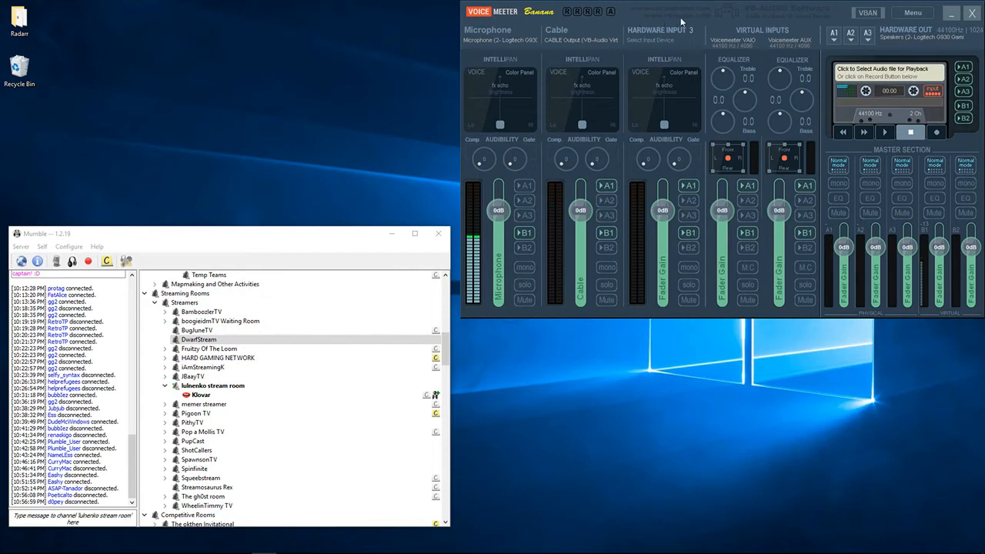
{"action": "left_click", "coordinate": [607, 186]}
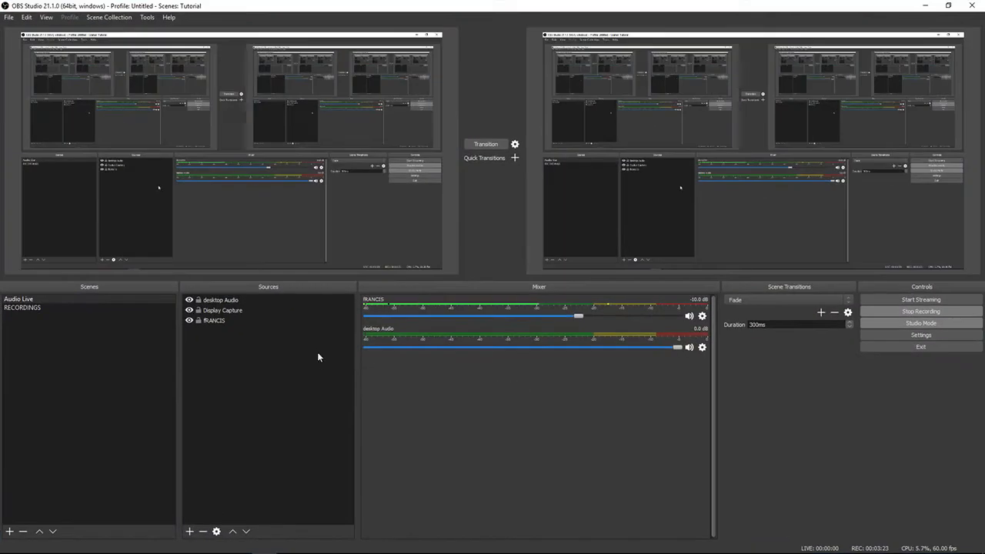
- In OBS, add an Audio Input Capture source named mUMBLE that uses CABLE Output (VB-Audio Virtual Cable)
{"action": "left_click", "coordinate": [190, 531]}
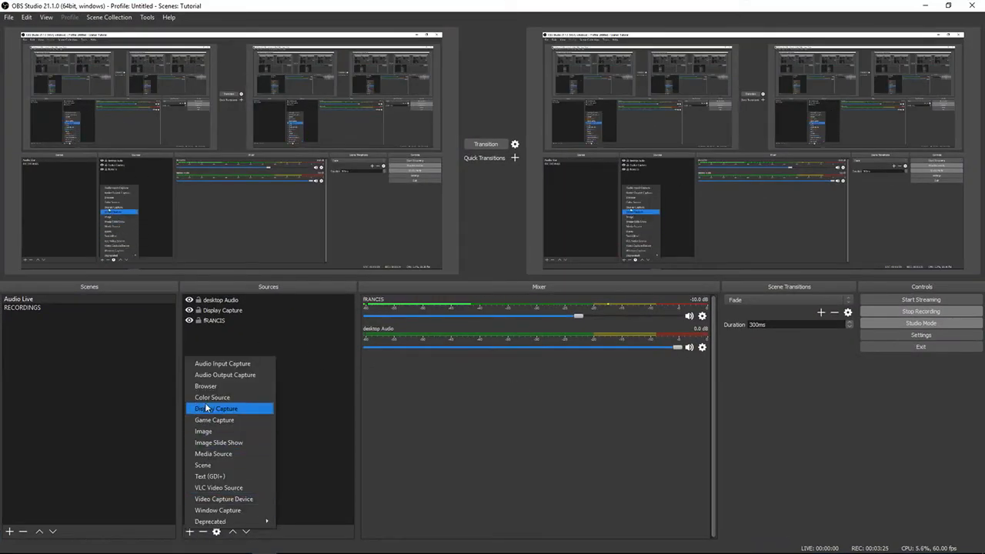
{"action": "left_click", "coordinate": [230, 364]}
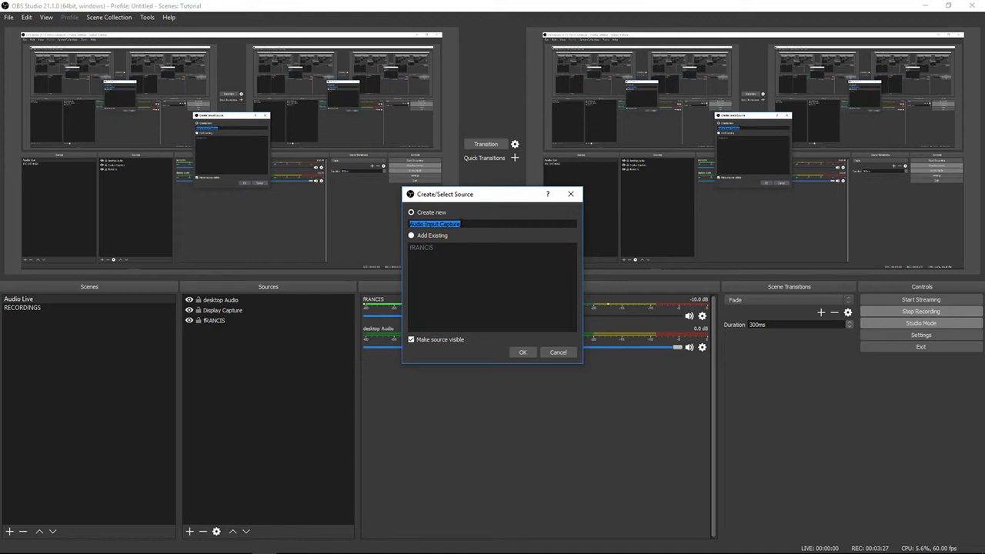
{"action": "type", "text": "mUMBLE"}
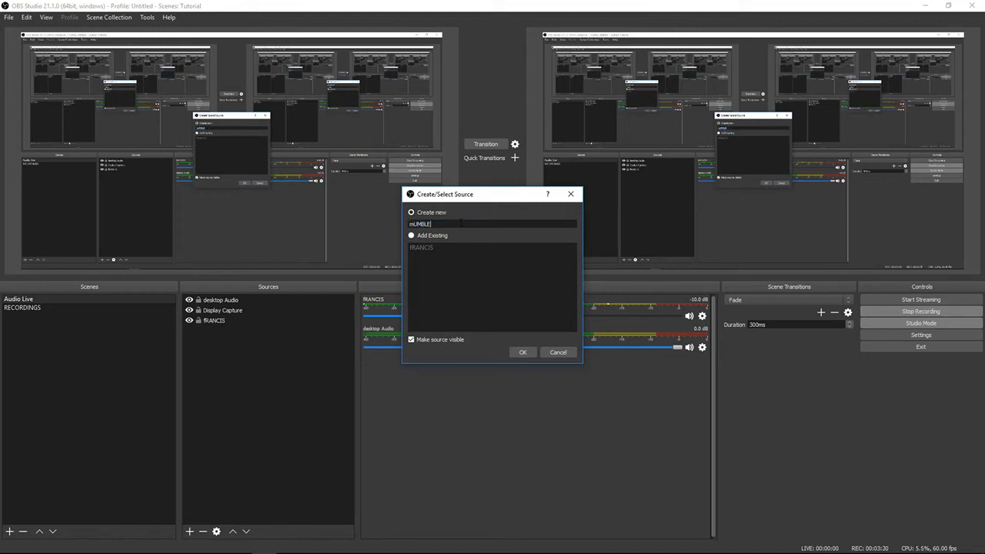
{"action": "key", "text": "Return"}
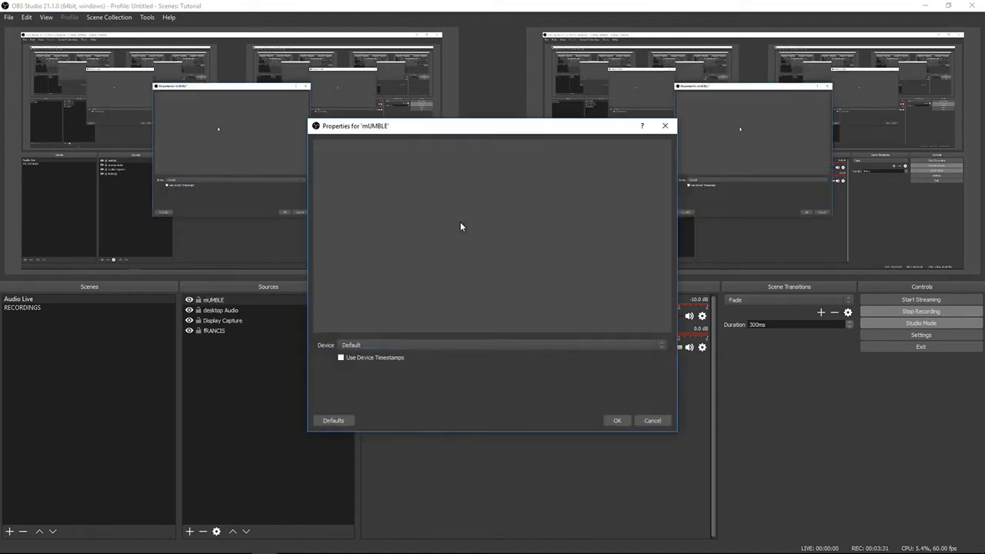
{"action": "left_click", "coordinate": [381, 347]}
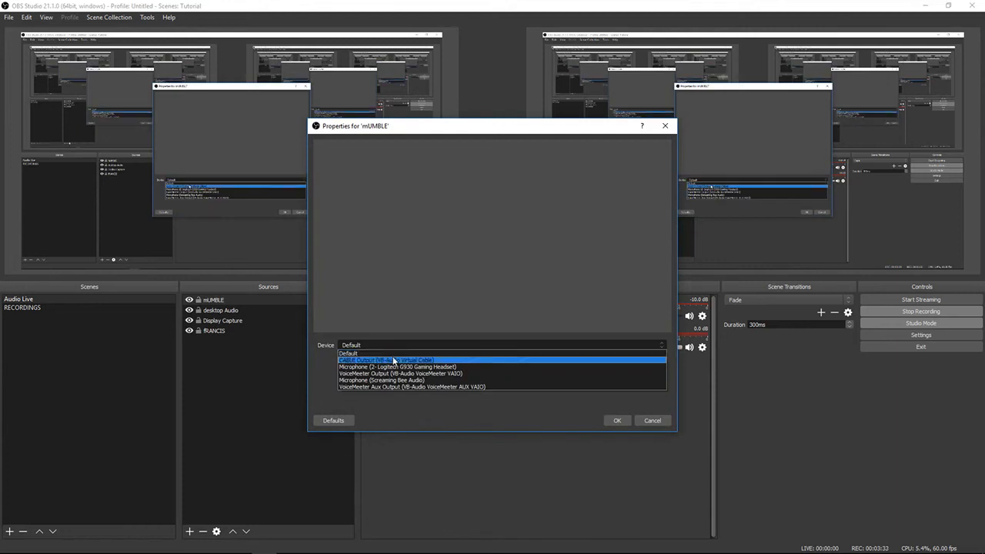
{"action": "left_click", "coordinate": [389, 360]}
{"action": "left_click", "coordinate": [617, 421]}
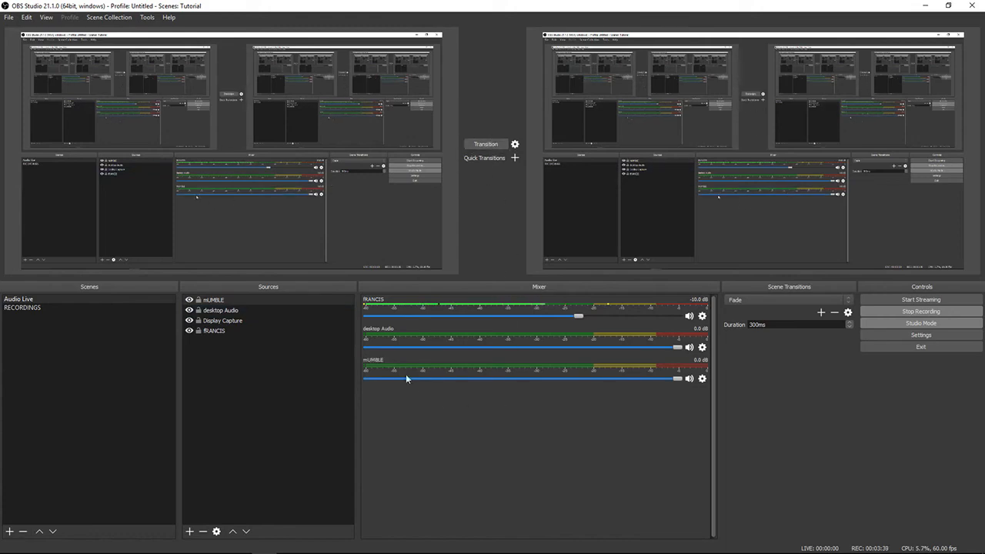
- Switch to Mumble and run its Audio Wizard to the Device tuning page to play the voice sample
{"action": "double_click", "coordinate": [601, 4]}
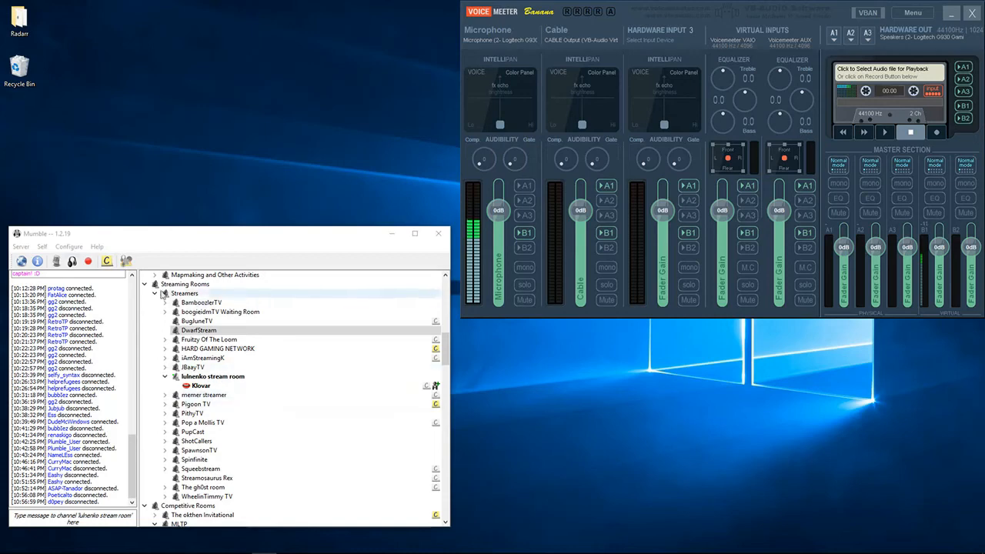
{"action": "left_click", "coordinate": [68, 247]}
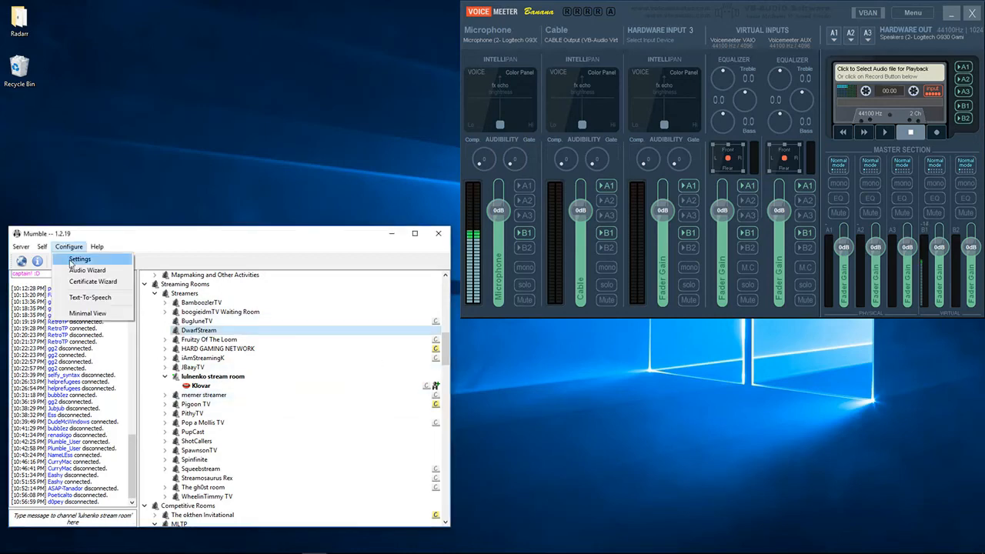
{"action": "left_click", "coordinate": [77, 272]}
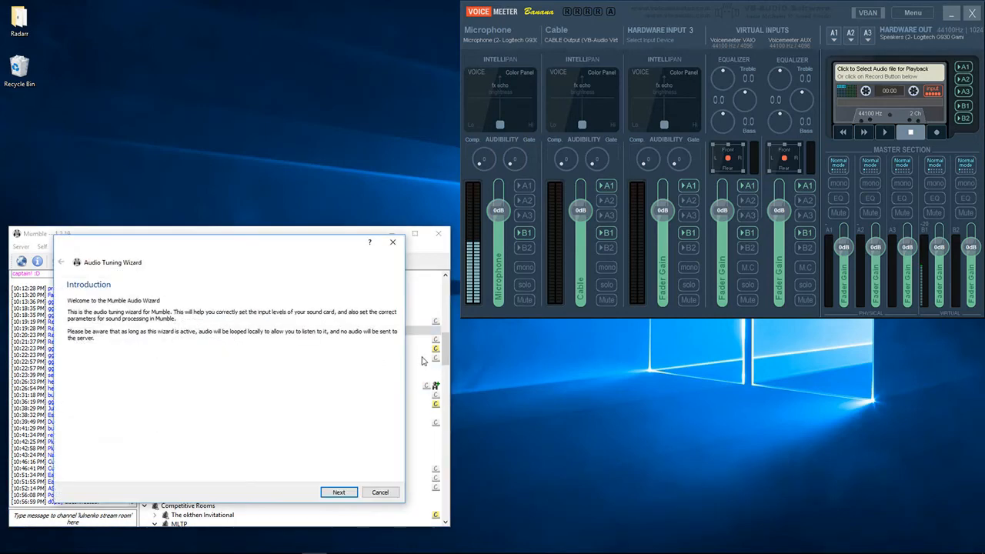
{"action": "left_click", "coordinate": [338, 493]}
{"action": "left_click", "coordinate": [337, 494]}
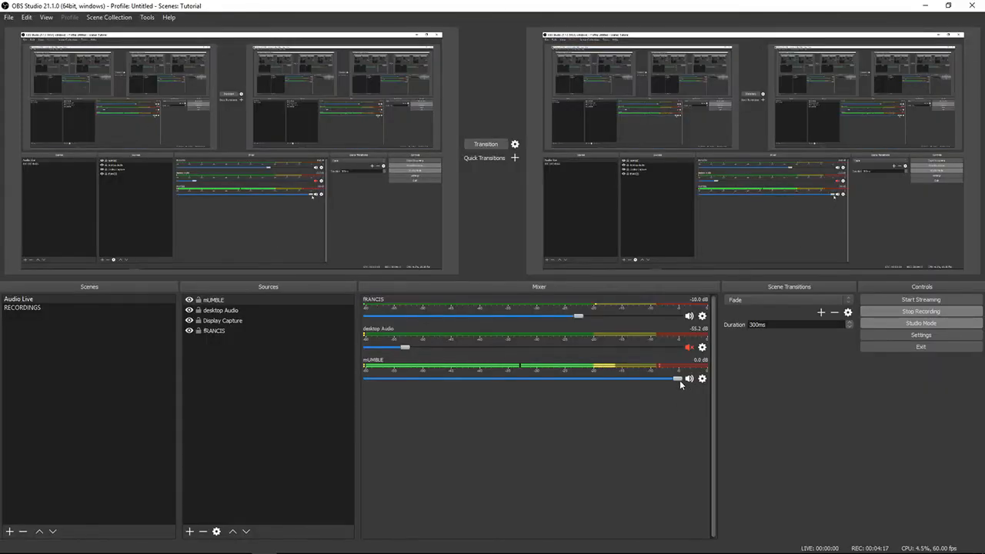
- Lower the mUMBLE source's volume in the OBS mixer to -12.5 dB and cancel Mumble's Audio Wizard
{"action": "left_click_drag", "start_coordinate": [681, 382], "coordinate": [559, 383]}
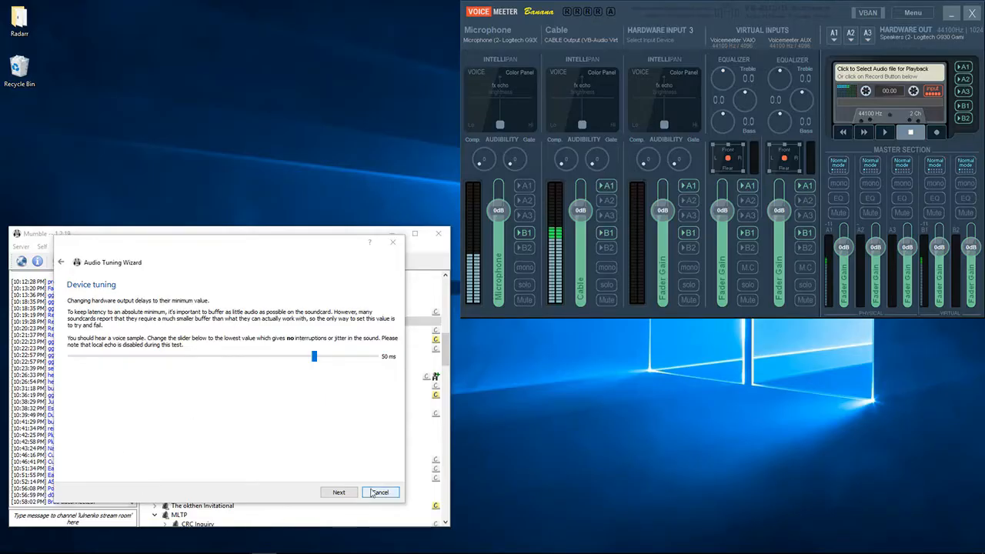
{"action": "left_click", "coordinate": [378, 493]}
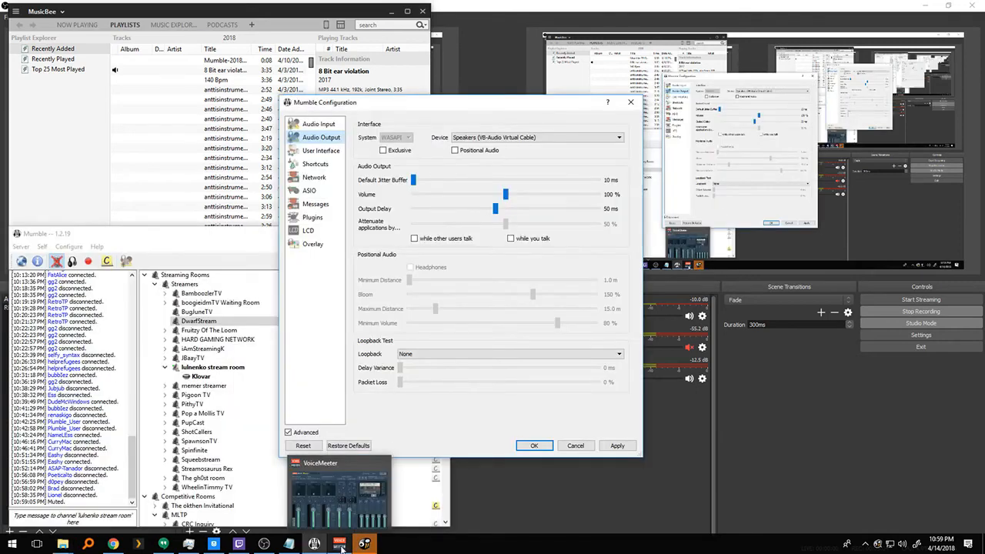
- Check the Cable input's device in Voicemeeter and the device assigned to the mUMBLE source in OBS
{"action": "left_click", "coordinate": [339, 544]}
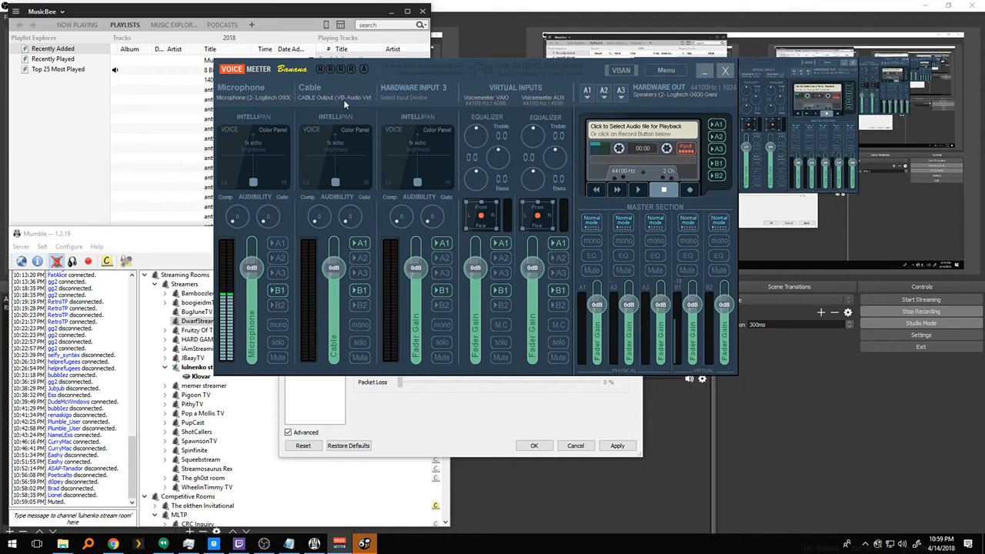
{"action": "left_click", "coordinate": [660, 426]}
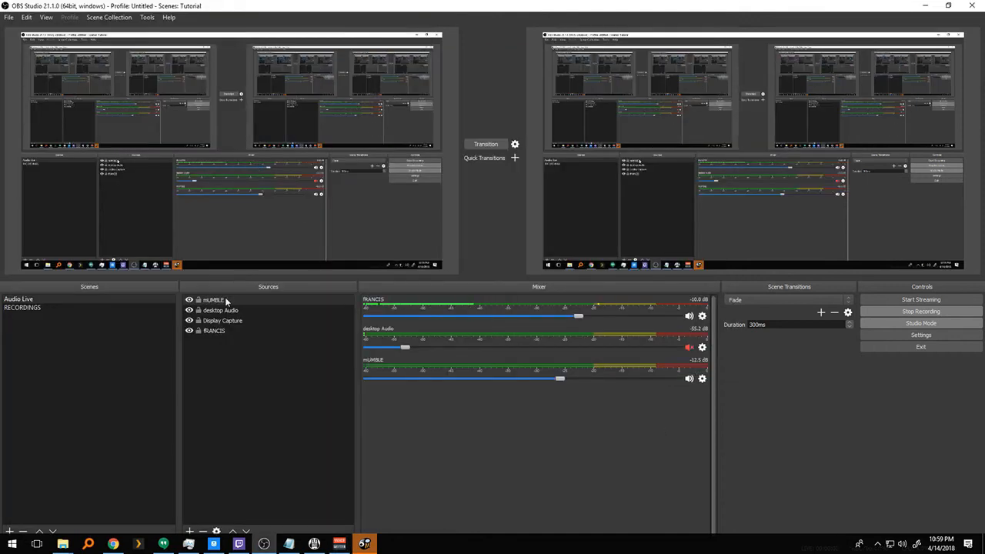
{"action": "left_click", "coordinate": [216, 531]}
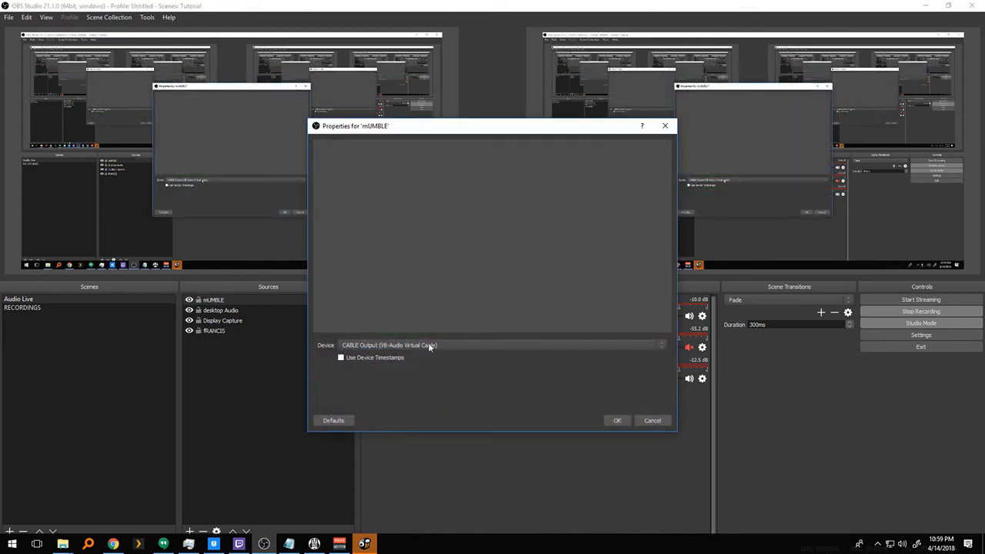
{"action": "left_click", "coordinate": [612, 420]}
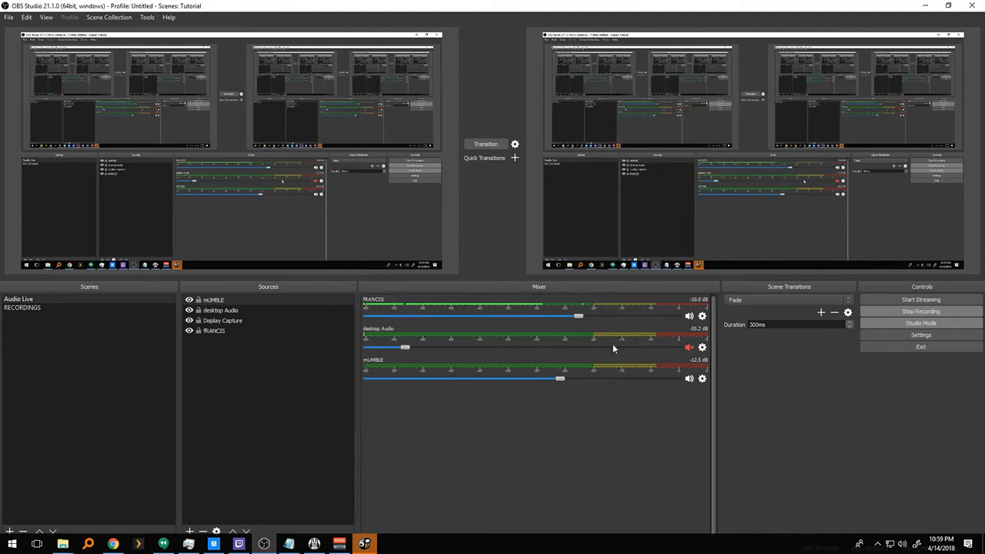
- Set the mixer volumes to 0.0 dB for desktop Audio and -1.3 dB for the microphone source, toggling desktop Audio's mute
{"action": "left_click", "coordinate": [689, 350]}
{"action": "left_click_drag", "start_coordinate": [542, 348], "coordinate": [681, 350]}
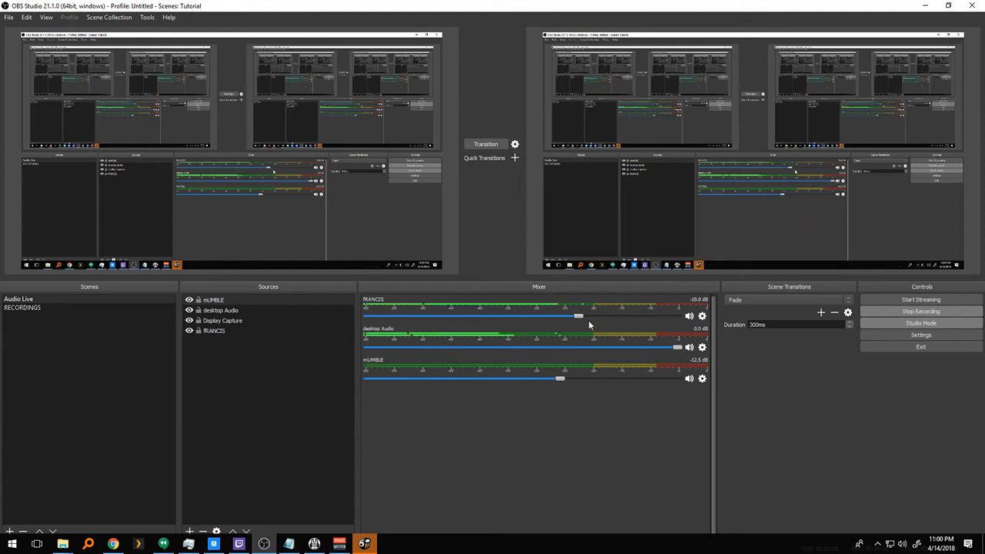
{"action": "left_click_drag", "start_coordinate": [585, 317], "coordinate": [662, 316]}
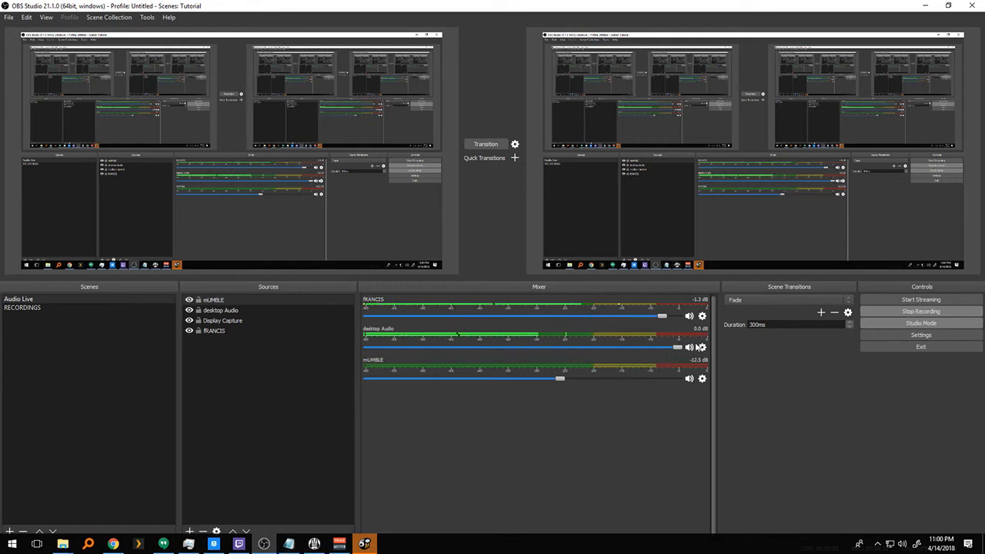
{"action": "left_click", "coordinate": [690, 348]}
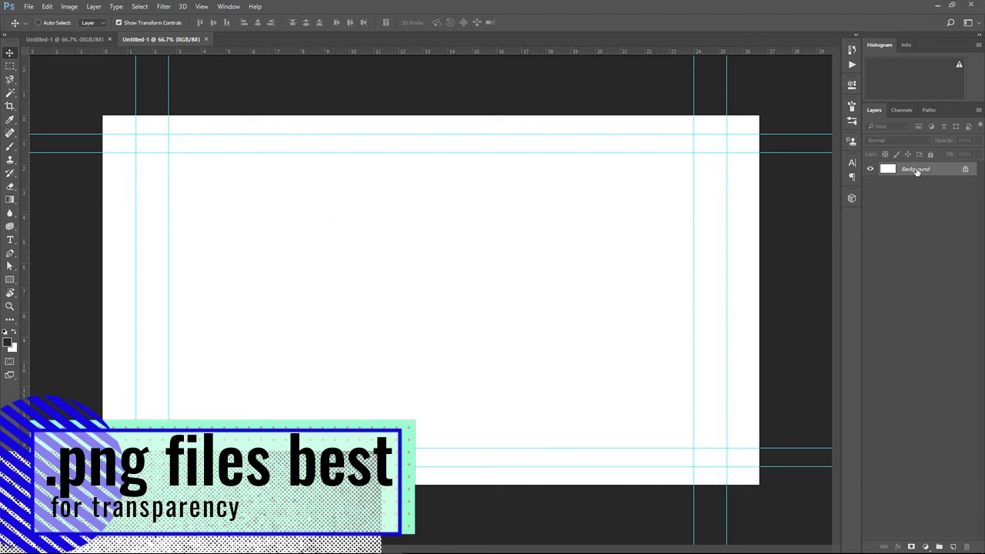
- In Photoshop, duplicate the Background layer and delete the original locked Background layer
{"action": "left_click_drag", "start_coordinate": [914, 169], "coordinate": [951, 544]}
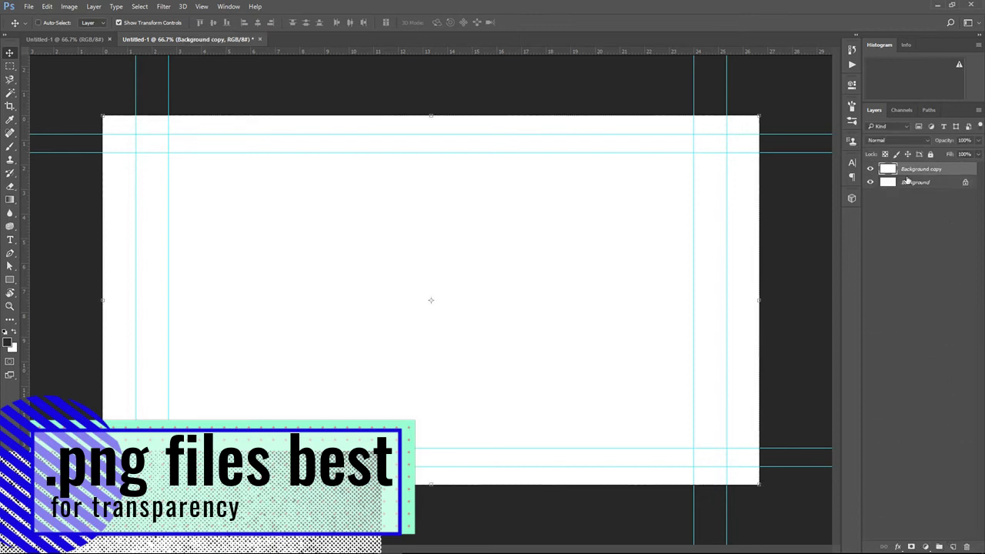
{"action": "left_click_drag", "start_coordinate": [903, 183], "coordinate": [966, 546]}
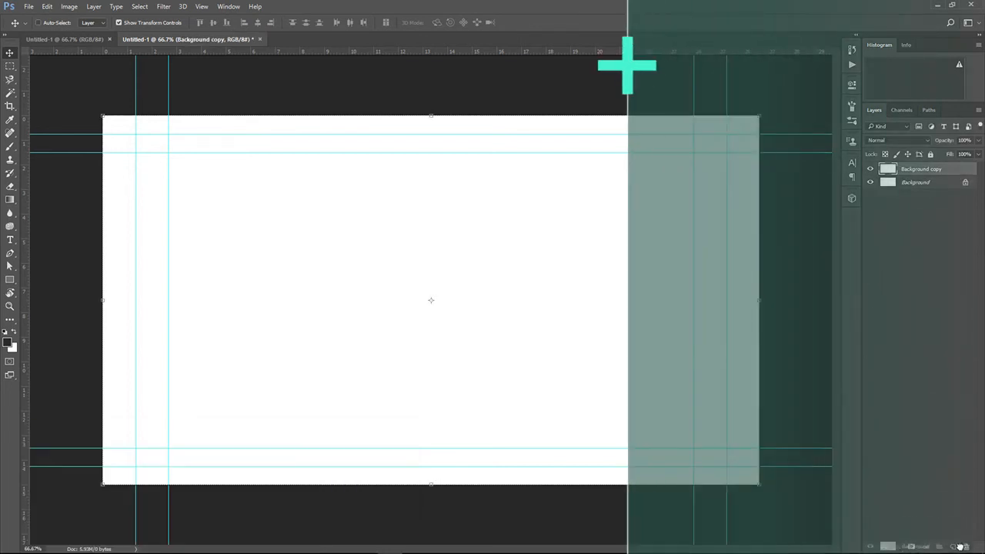
- Add a text box near the canvas's upper edge reading "landing page" in Arial at 181 pt
{"action": "key", "text": "t"}
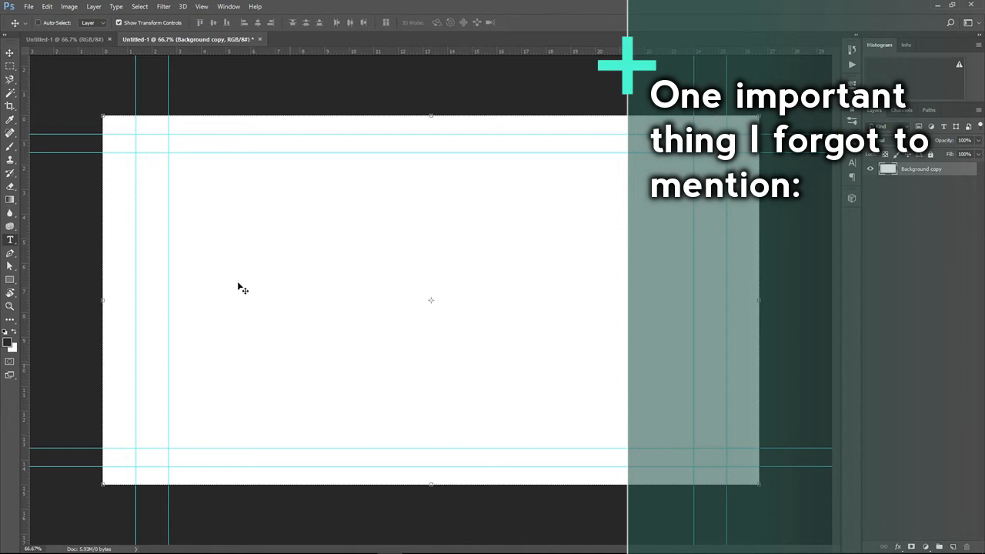
{"action": "left_click_drag", "start_coordinate": [112, 125], "coordinate": [501, 234]}
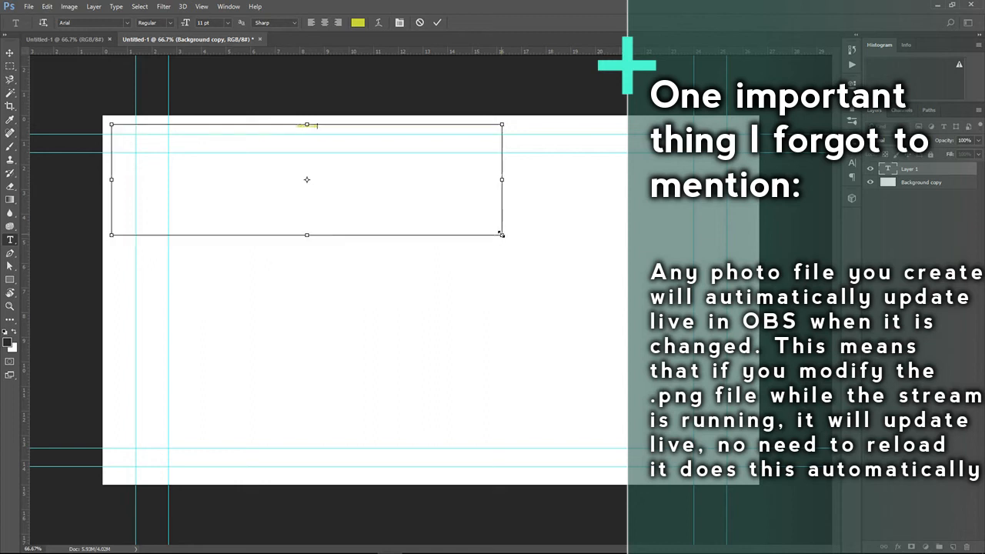
{"action": "key", "text": "ctrl+a"}
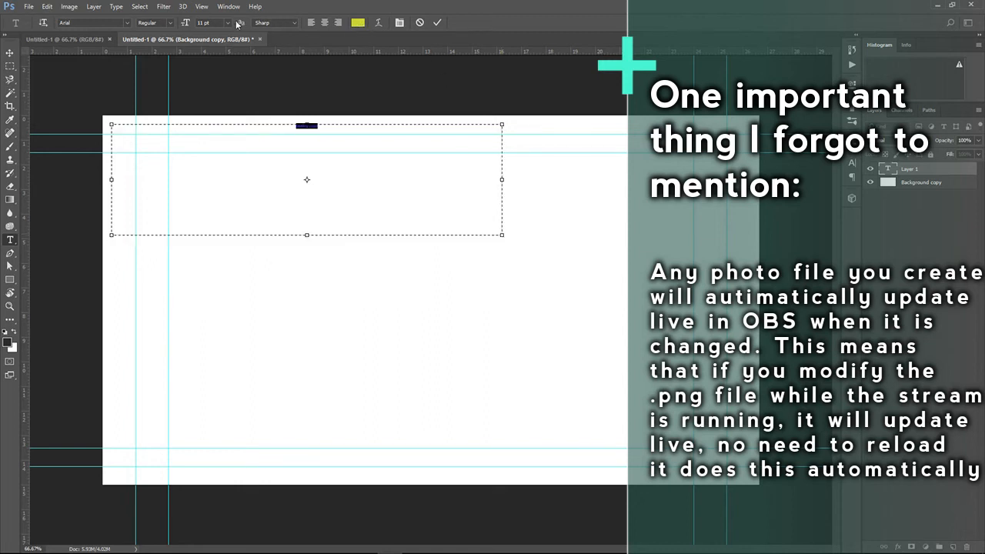
{"action": "left_click_drag", "start_coordinate": [186, 23], "coordinate": [274, 33]}
{"action": "key", "text": "ctrl+Return"}
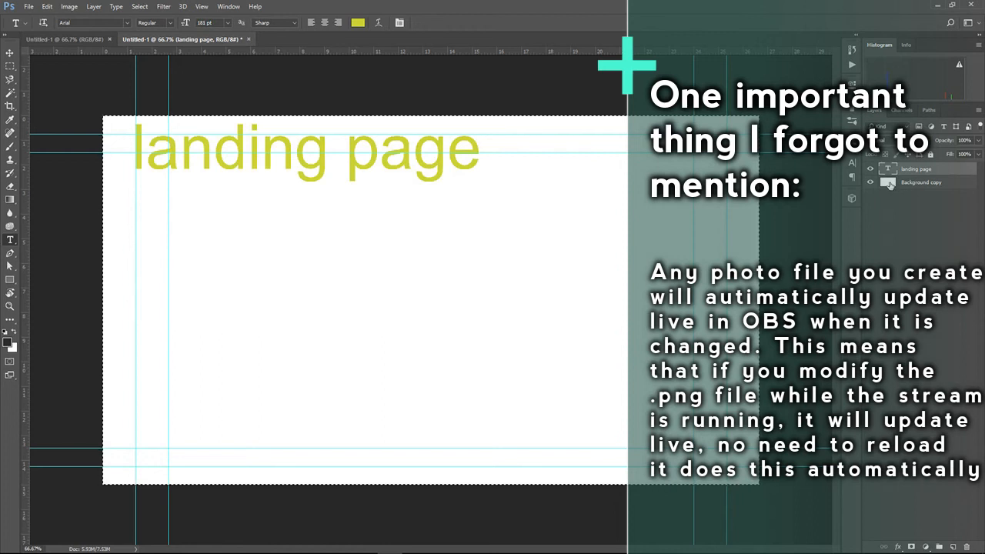
- Fill the Background copy layer with black and cut a transparent rectangular window below the text, ending at the inner right guide
{"action": "left_click", "coordinate": [890, 184]}
{"action": "key", "text": "alt+BackSpace"}
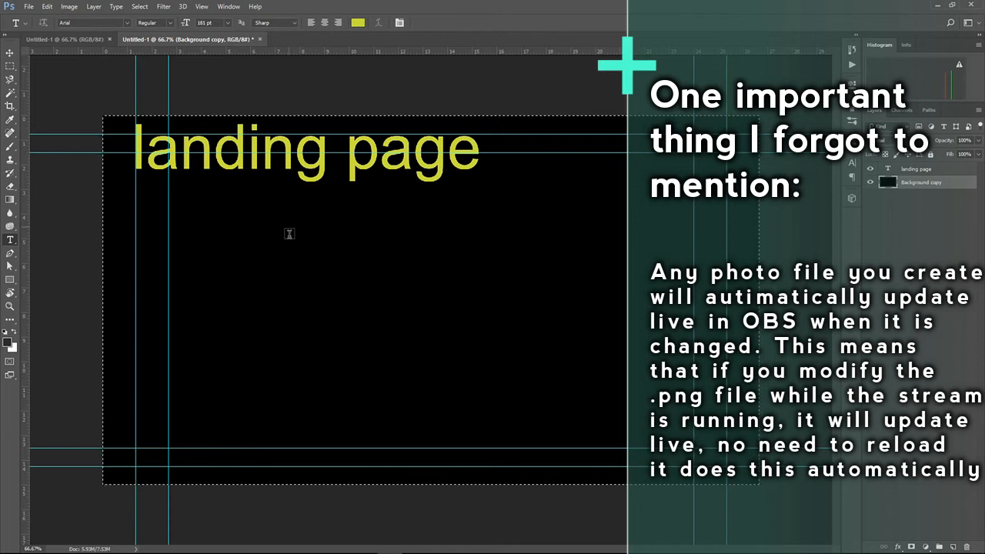
{"action": "key", "text": "m"}
{"action": "left_click_drag", "start_coordinate": [365, 207], "coordinate": [696, 424]}
{"action": "left_click", "coordinate": [388, 223]}
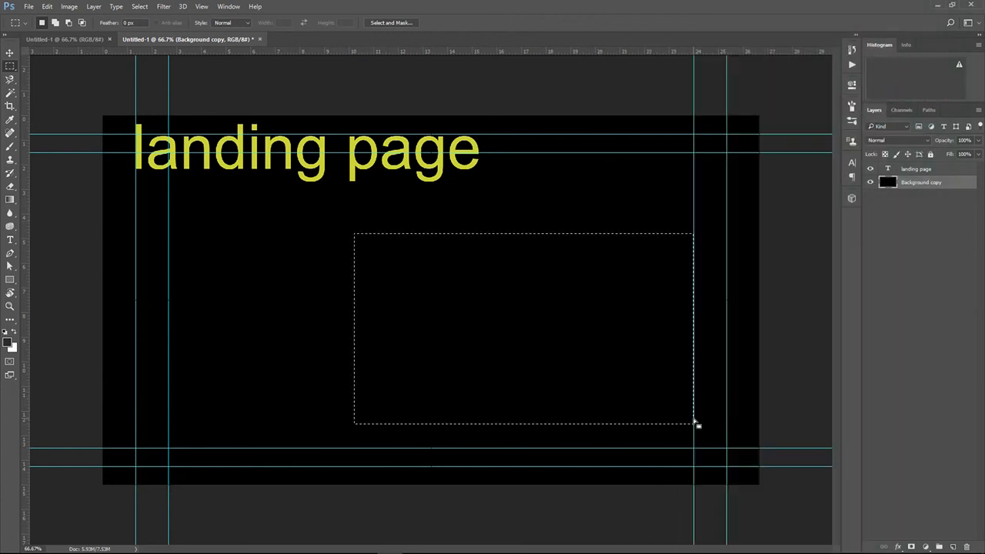
{"action": "key", "text": "Delete"}
{"action": "key", "text": "ctrl+d"}
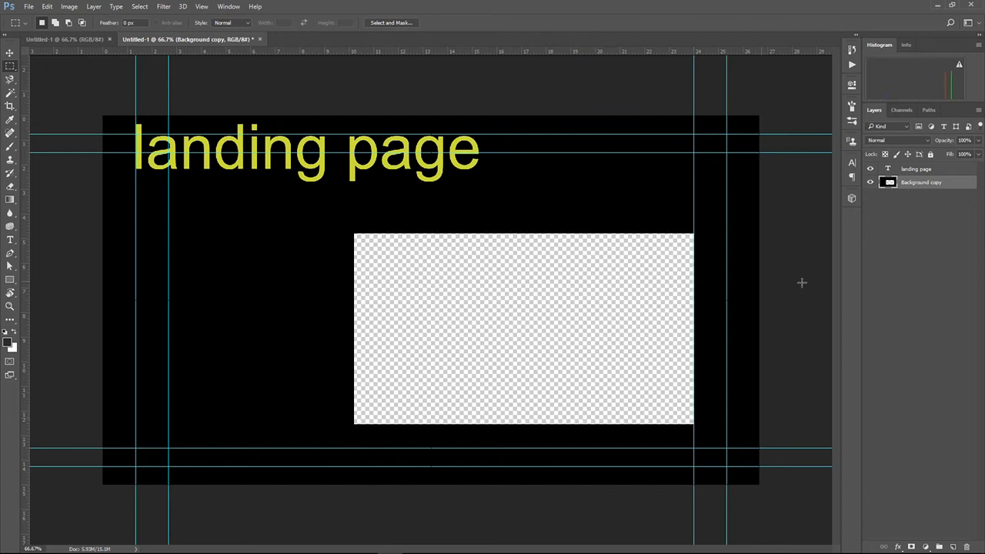
- Save the overlay image under the file name PNG in the Stream folder
{"action": "left_click", "coordinate": [29, 6]}
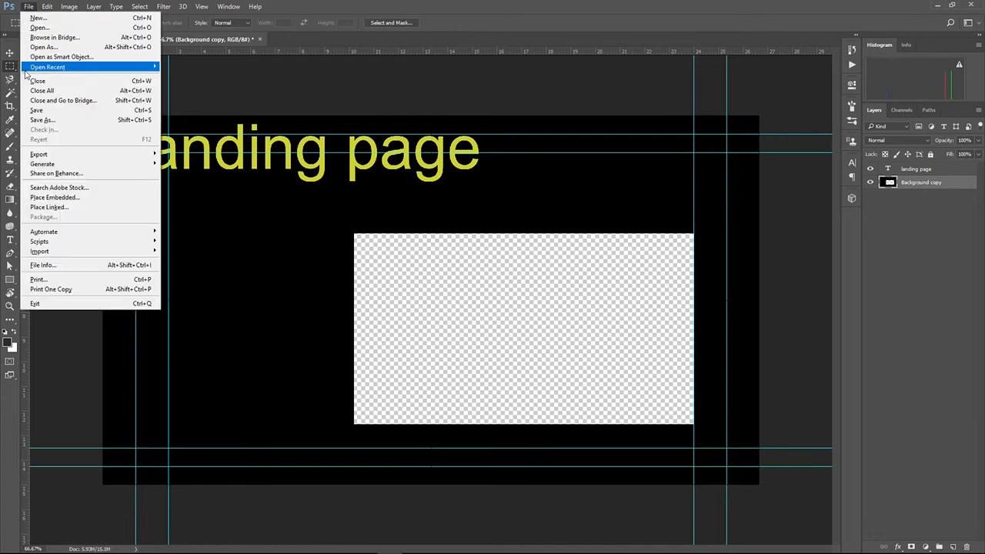
{"action": "left_click", "coordinate": [913, 290]}
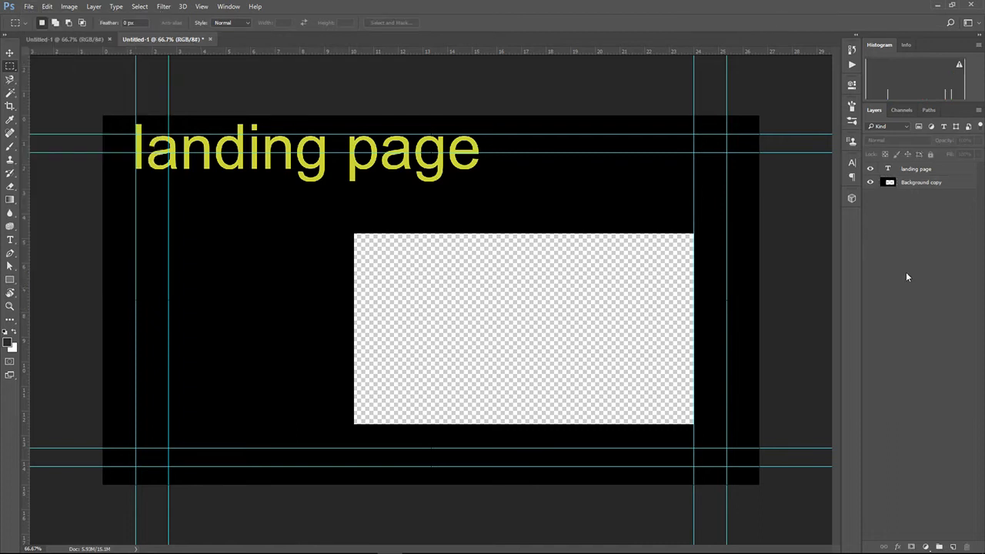
{"action": "key", "text": "ctrl+shift+s"}
{"action": "type", "text": "PNF"}
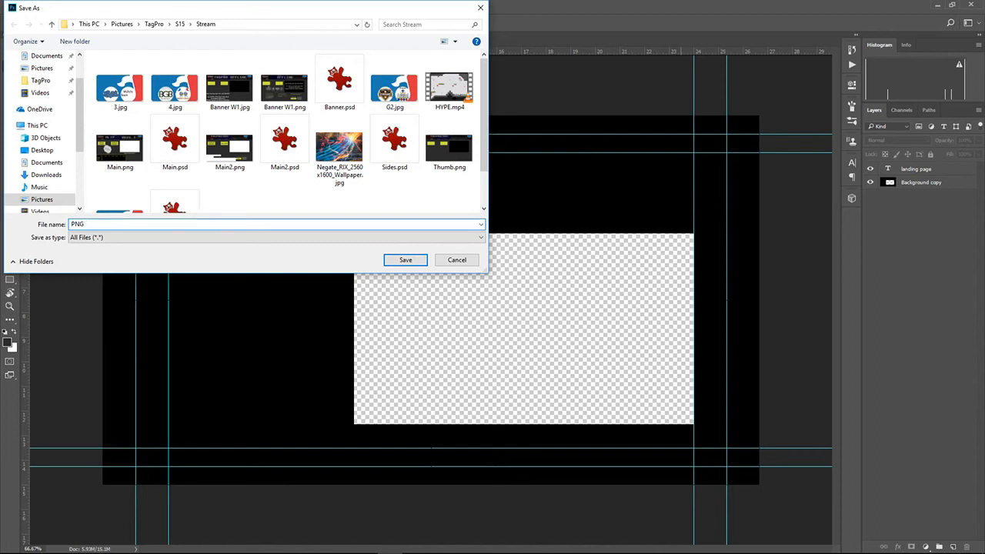
{"action": "left_click", "coordinate": [265, 237]}
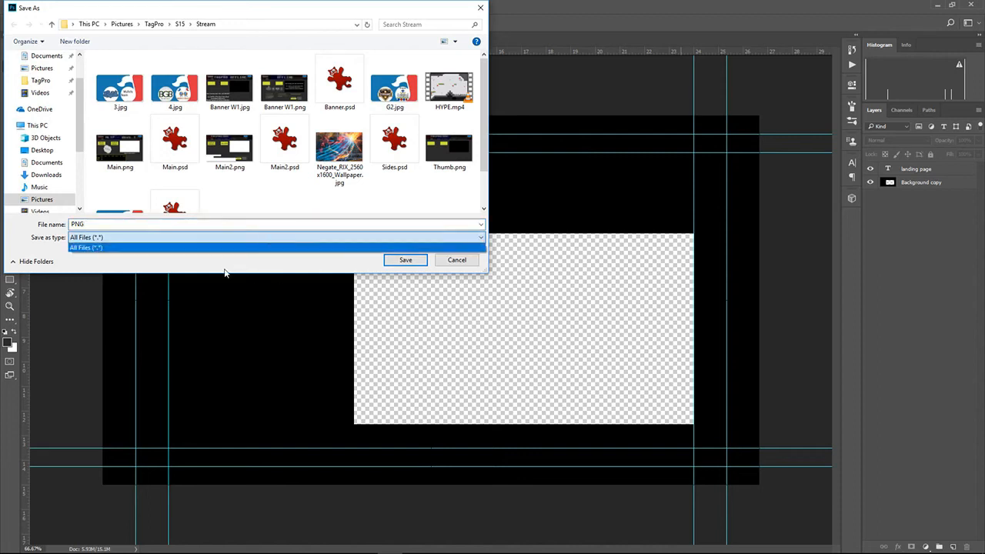
{"action": "left_click", "coordinate": [455, 260]}
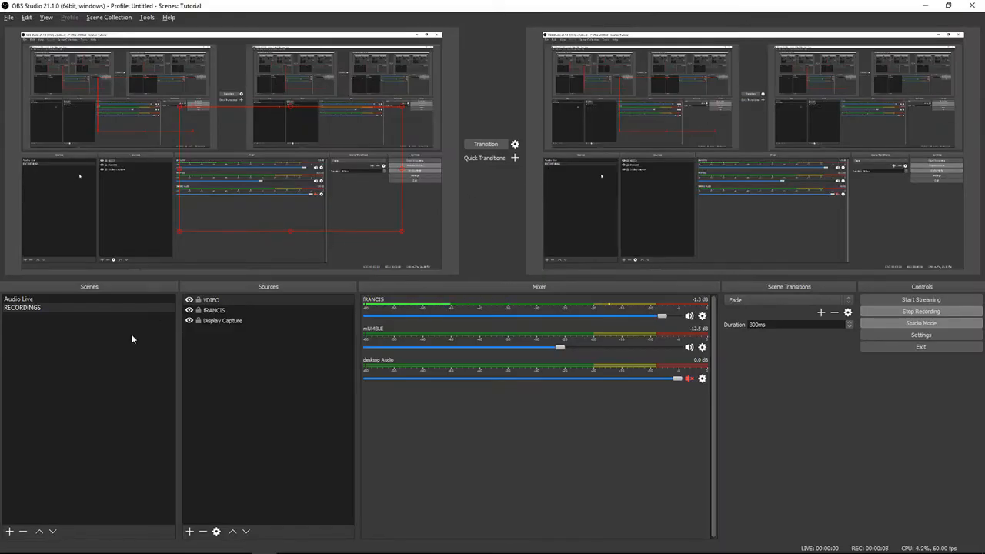
- In OBS, add a new Image source named background to the RECORDINGS scene
{"action": "left_click", "coordinate": [34, 307]}
{"action": "left_click", "coordinate": [204, 300]}
{"action": "left_click", "coordinate": [189, 531]}
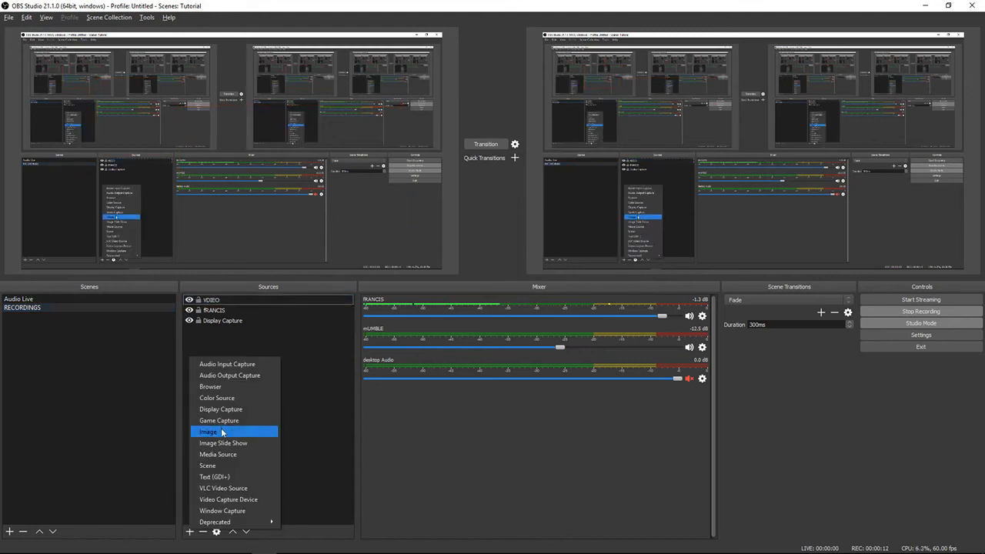
{"action": "left_click", "coordinate": [221, 432]}
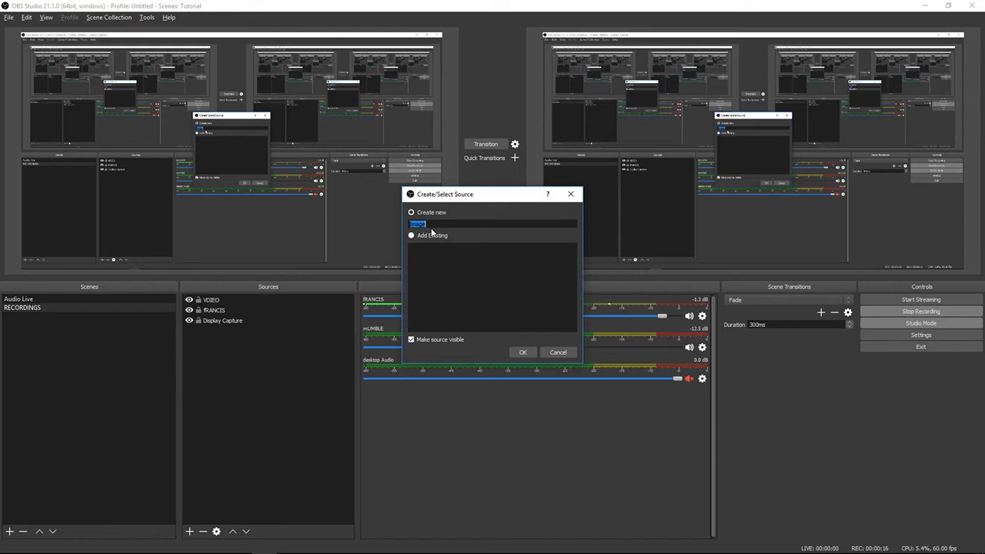
{"action": "type", "text": "background"}
{"action": "key", "text": "Return"}
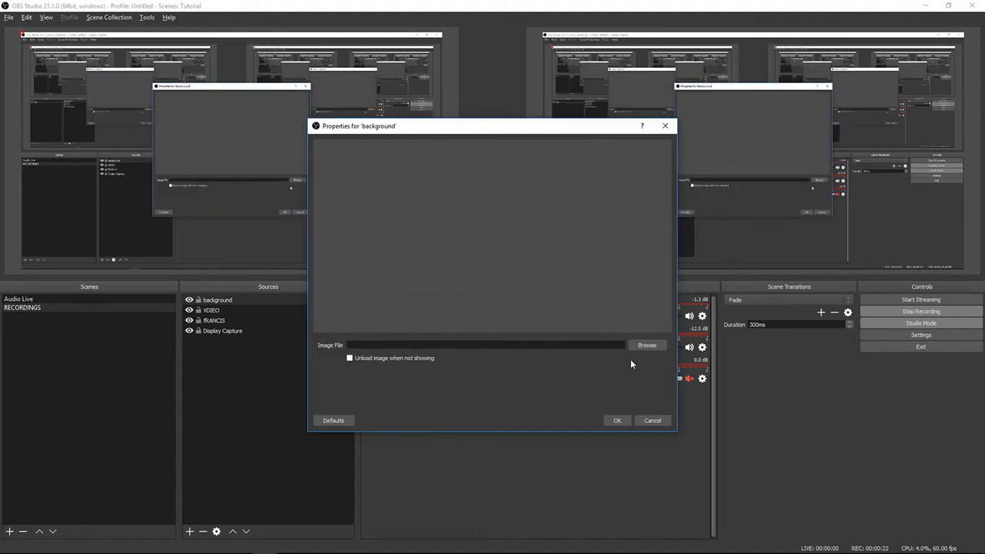
- Load PNG.png from the Stream folder as the background source's image file
{"action": "left_click", "coordinate": [645, 345]}
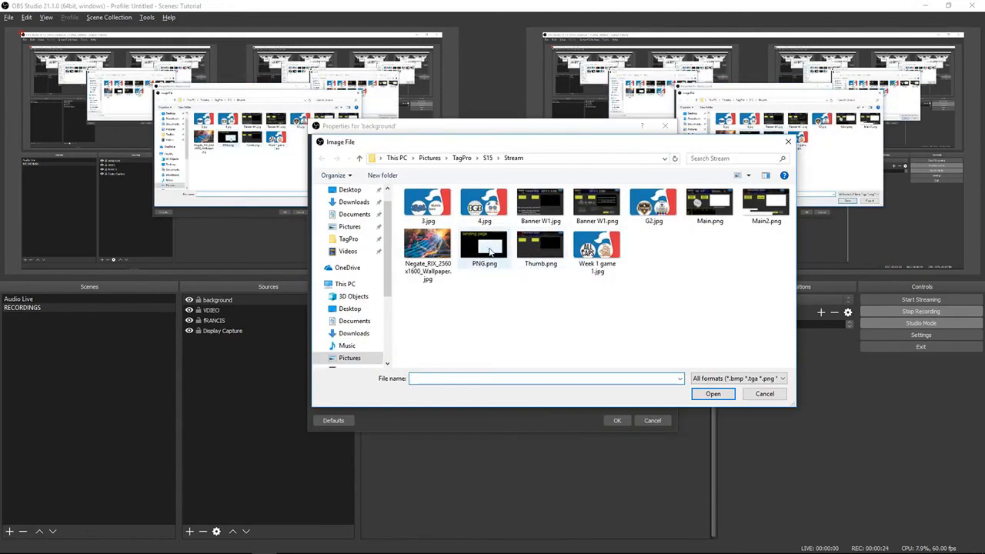
{"action": "left_click", "coordinate": [709, 397]}
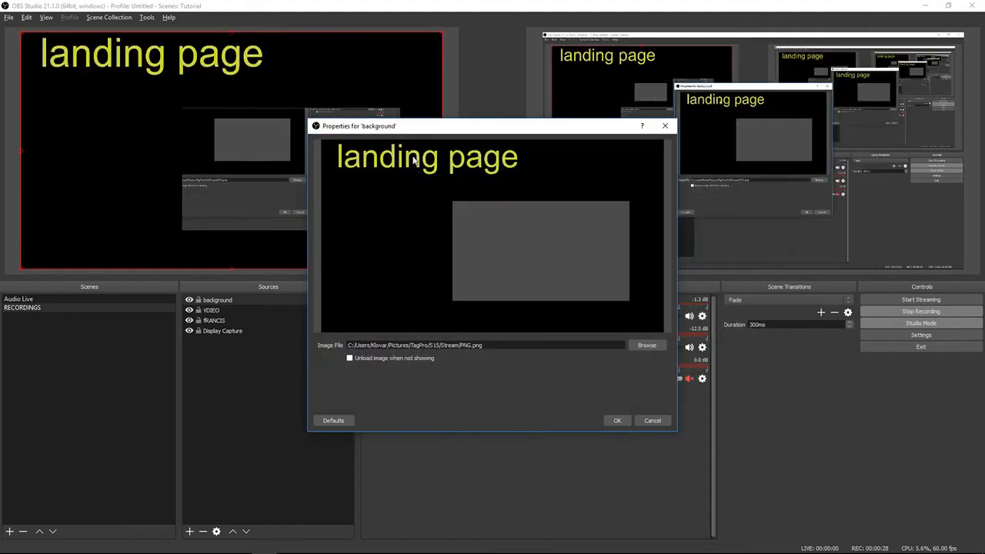
{"action": "left_click", "coordinate": [616, 420]}
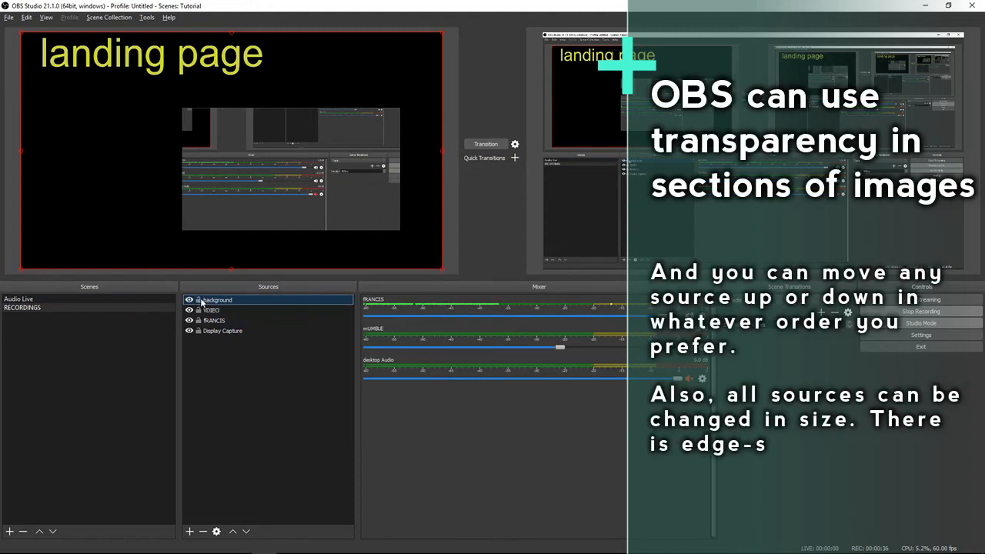
- Lock the background source and select the sources beneath it through the preview
{"action": "left_click", "coordinate": [210, 158]}
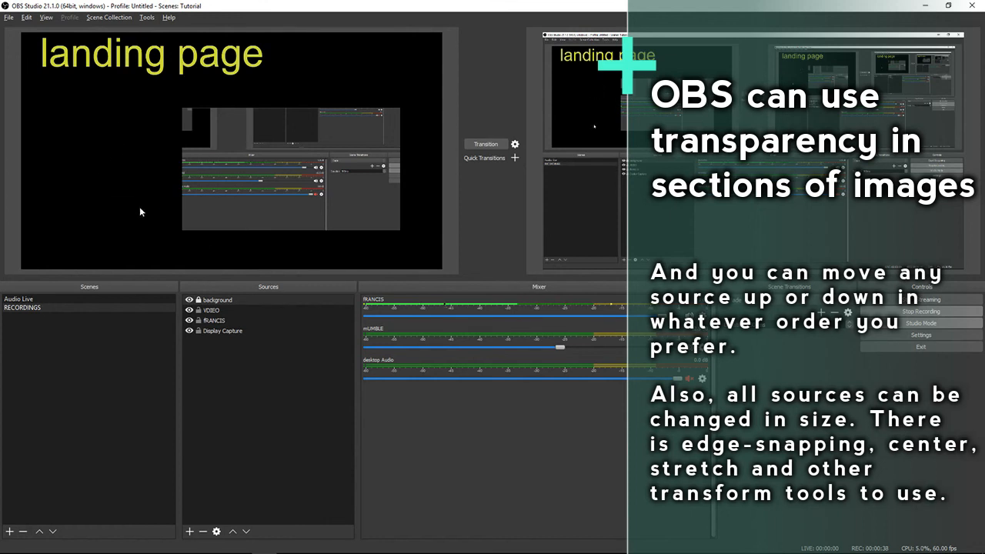
{"action": "left_click", "coordinate": [137, 181]}
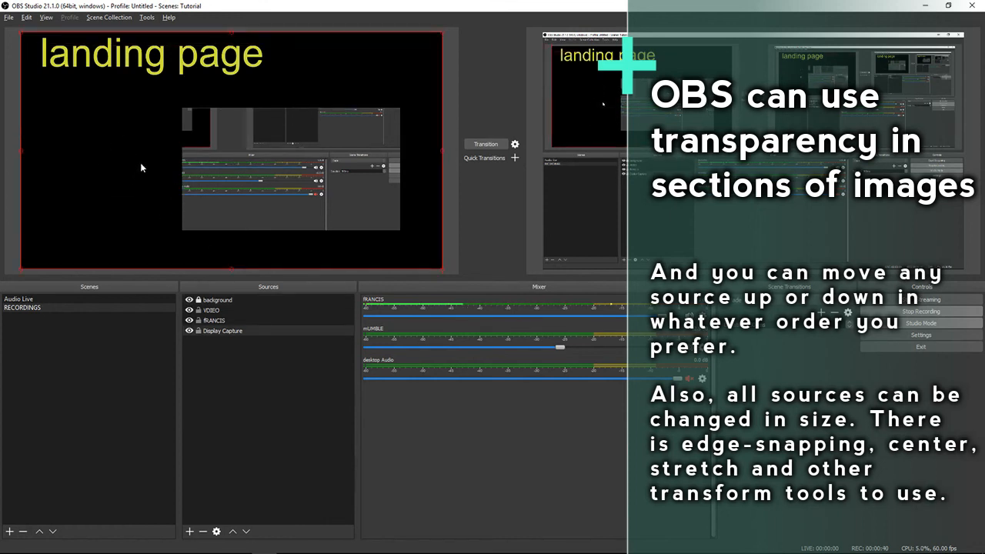
{"action": "left_click", "coordinate": [214, 314]}
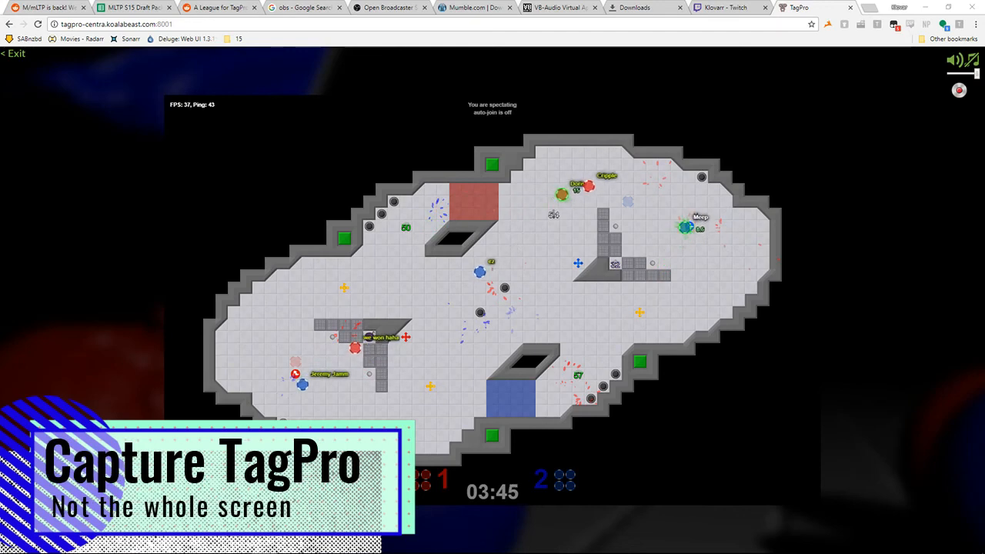
{"action": "left_click", "coordinate": [928, 6]}
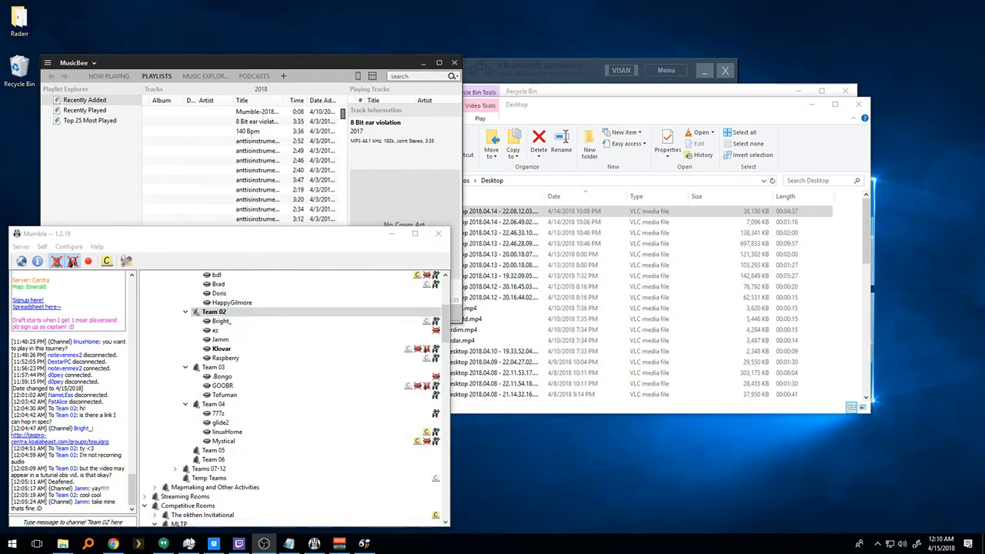
{"action": "left_click", "coordinate": [112, 544]}
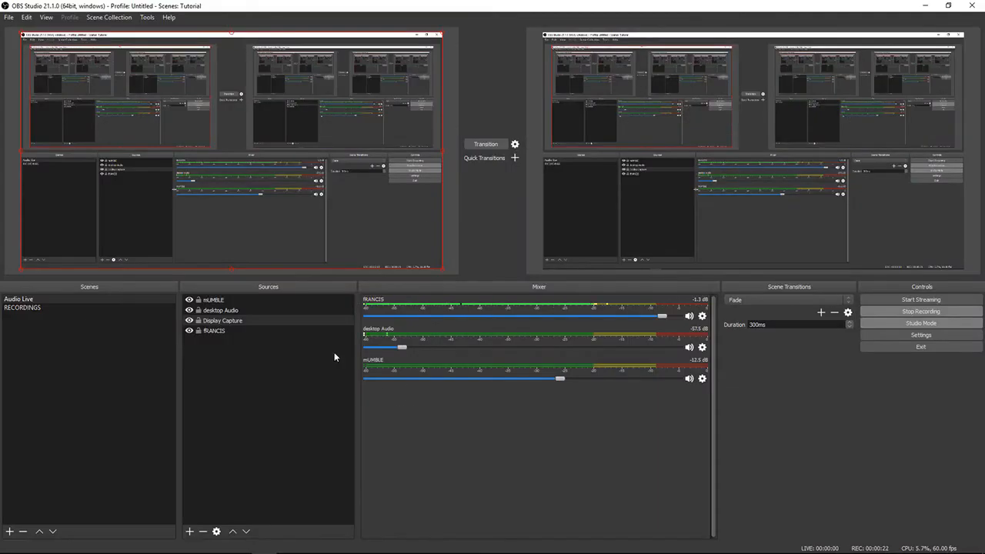
- Hide Display Capture in the Audio Live scene and add a Window Capture source named tAGpRO
{"action": "left_click", "coordinate": [188, 320]}
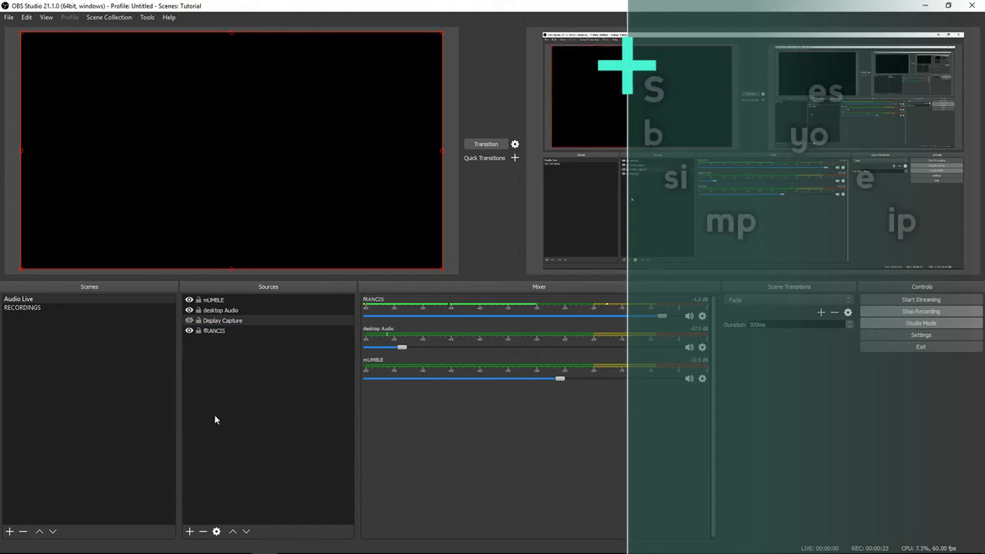
{"action": "left_click", "coordinate": [189, 531]}
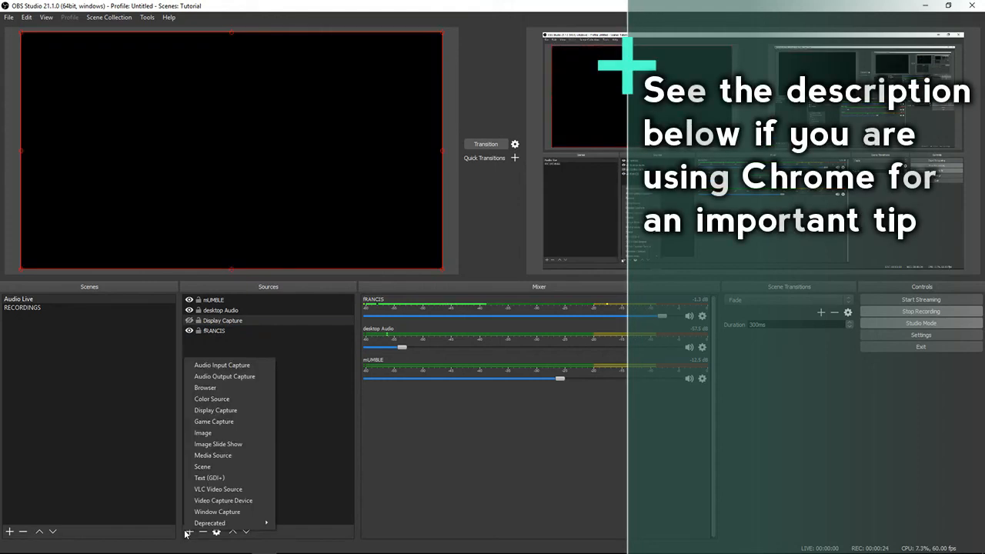
{"action": "left_click", "coordinate": [220, 512]}
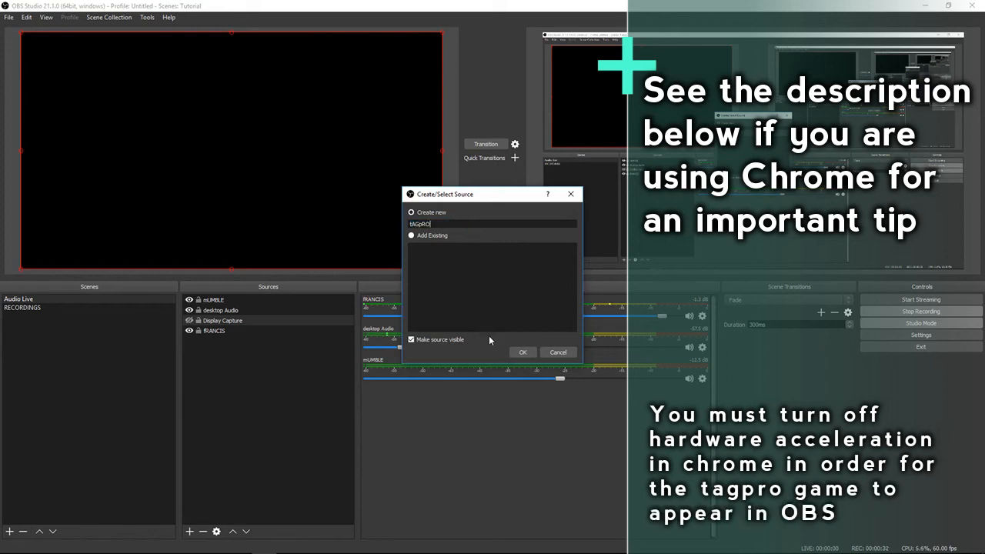
{"action": "type", "text": "tAGpRO"}
{"action": "left_click", "coordinate": [511, 352]}
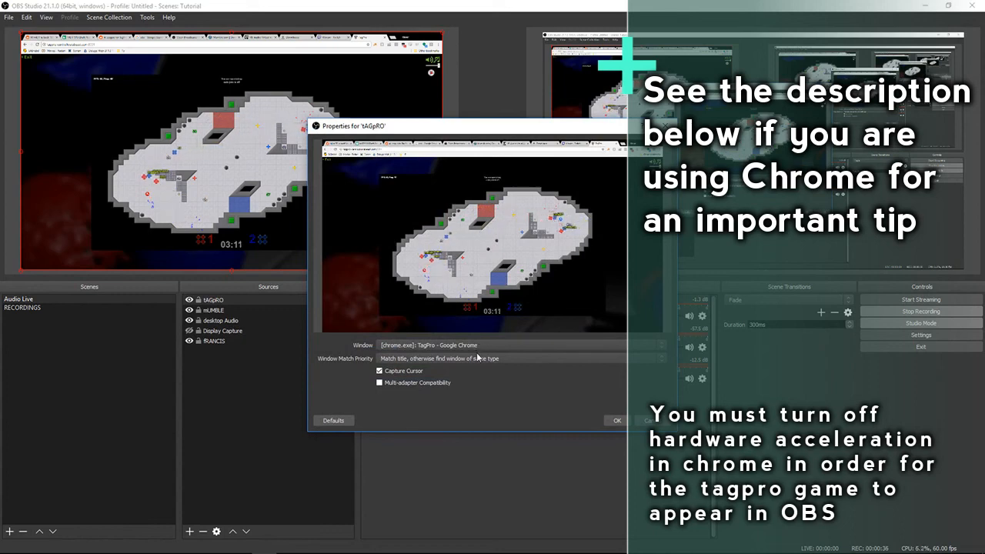
- Capture the TagPro - Google Chrome window in the tAGpRO source with match priority "Window title must match"
{"action": "left_click", "coordinate": [479, 346]}
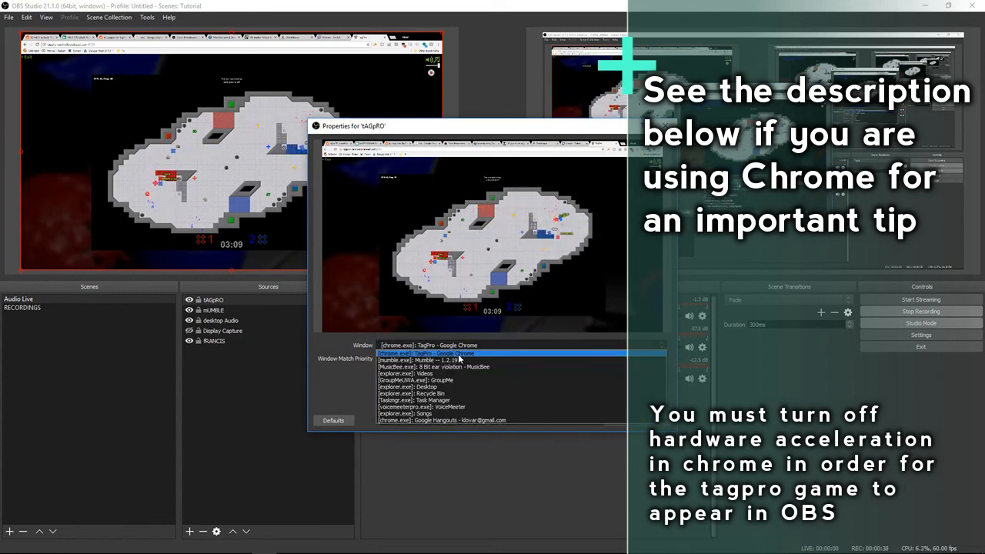
{"action": "left_click", "coordinate": [453, 355]}
{"action": "left_click", "coordinate": [462, 359]}
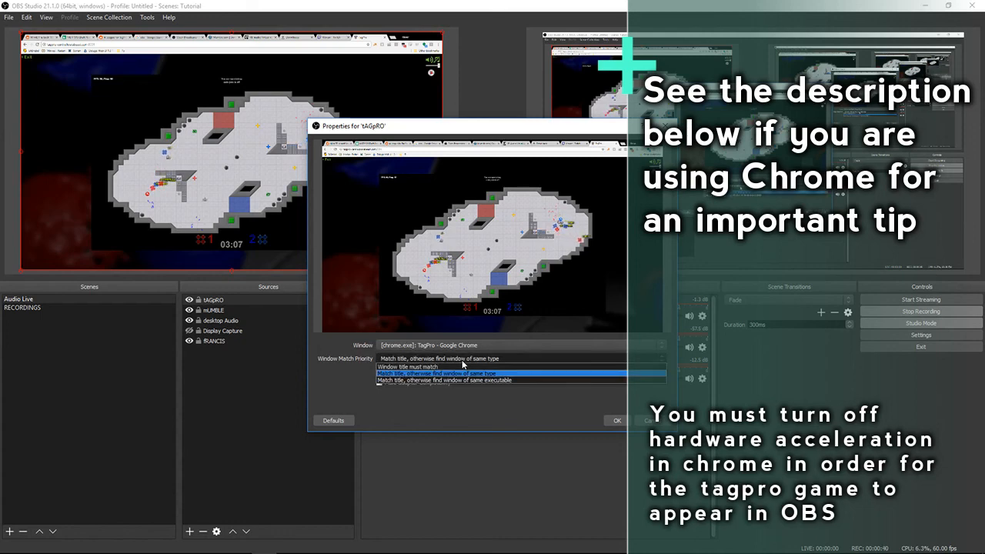
{"action": "left_click", "coordinate": [464, 366]}
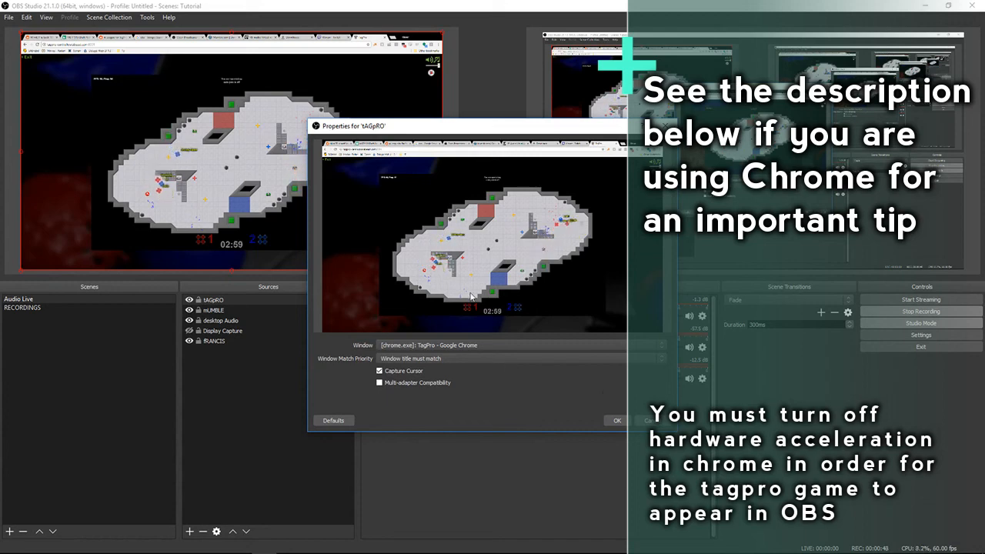
{"action": "left_click", "coordinate": [615, 419]}
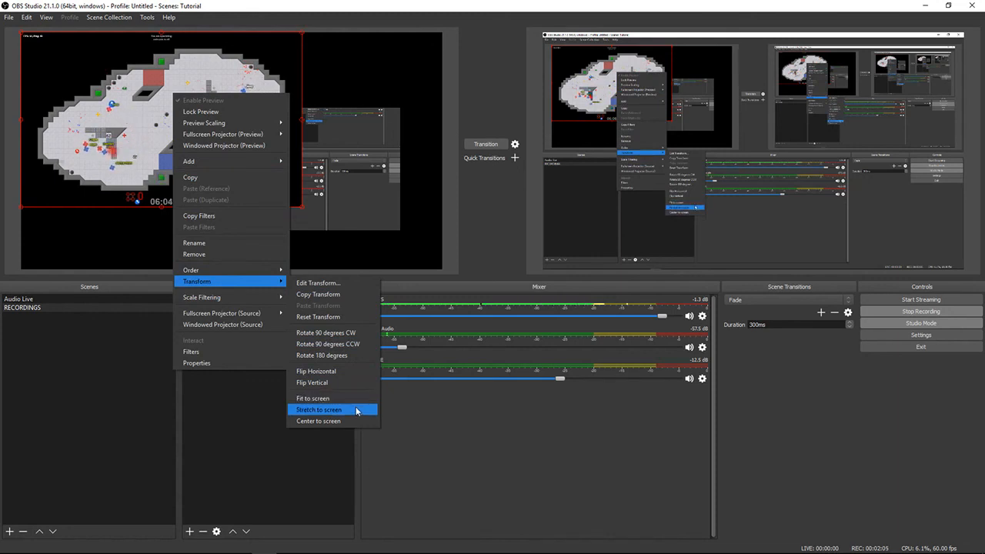
- Fit the tAGpRO source to the screen in the RECORDINGS scene and center it
{"action": "left_click", "coordinate": [354, 399]}
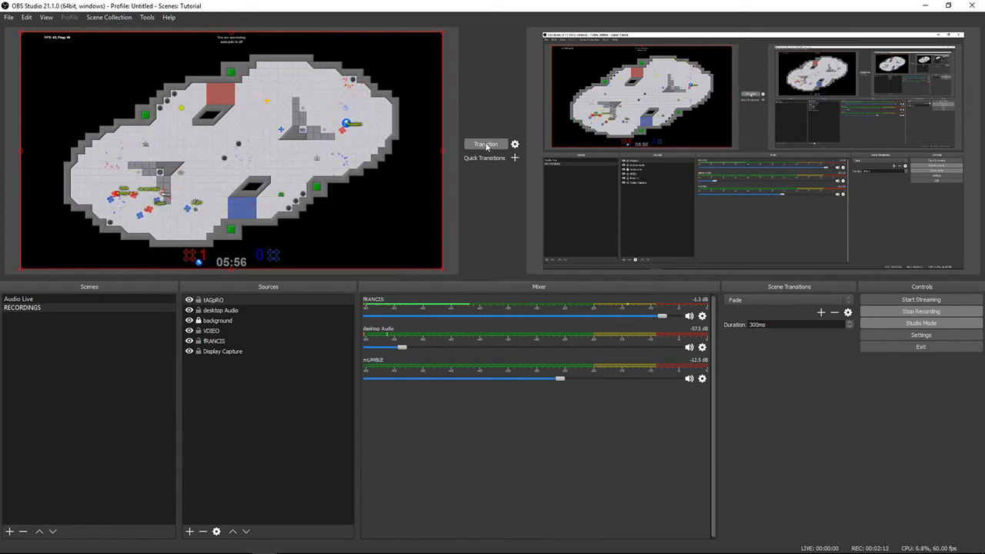
{"action": "right_click", "coordinate": [291, 140]}
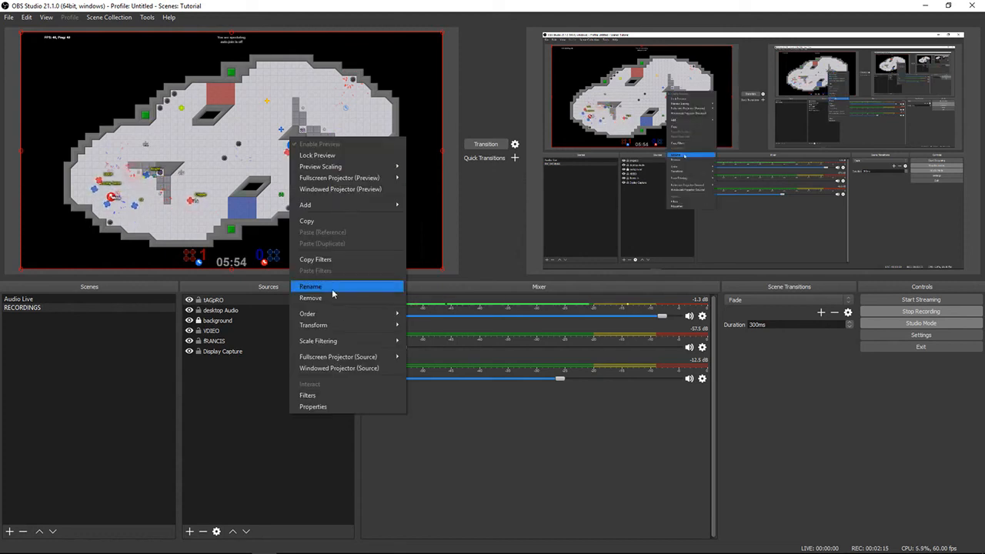
{"action": "mouse_move", "coordinate": [342, 325]}
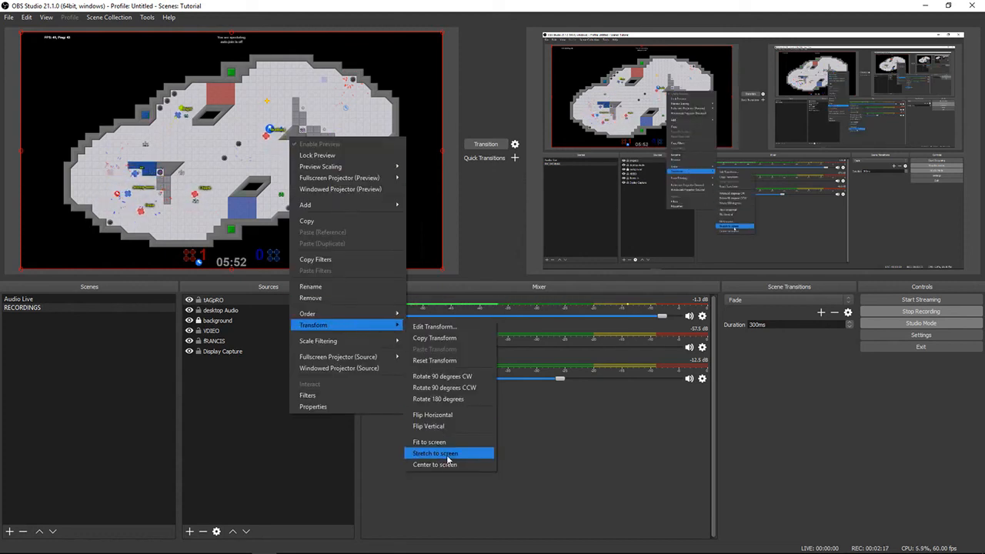
{"action": "left_click", "coordinate": [446, 466]}
{"action": "right_click", "coordinate": [318, 234]}
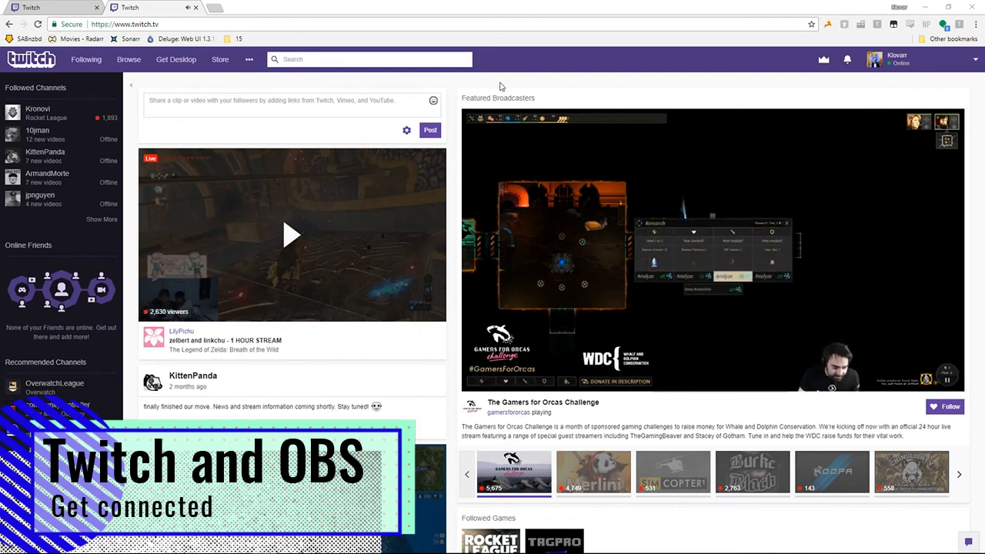
- Go to the stream key page in the Twitch channel settings and request to show the key
{"action": "left_click", "coordinate": [948, 60]}
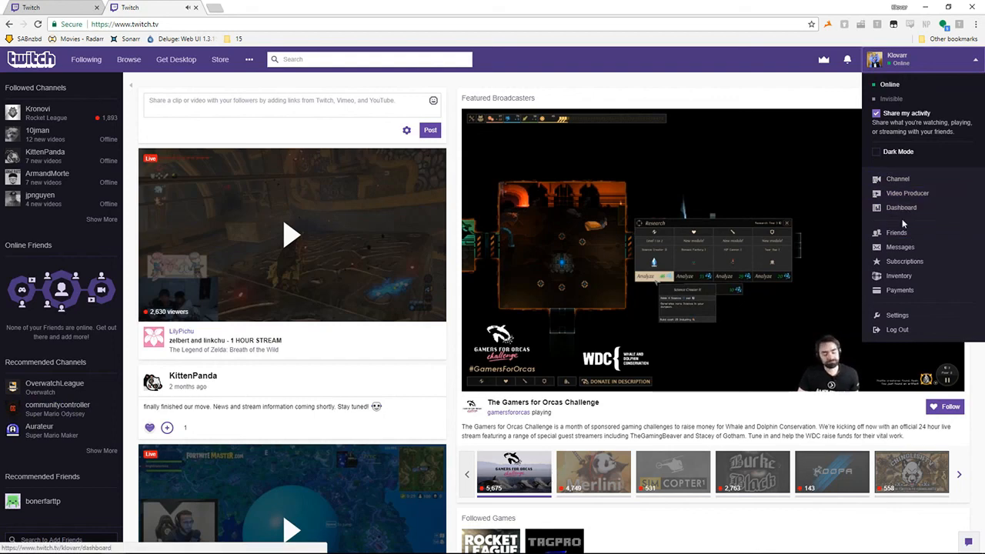
{"action": "left_click", "coordinate": [902, 209]}
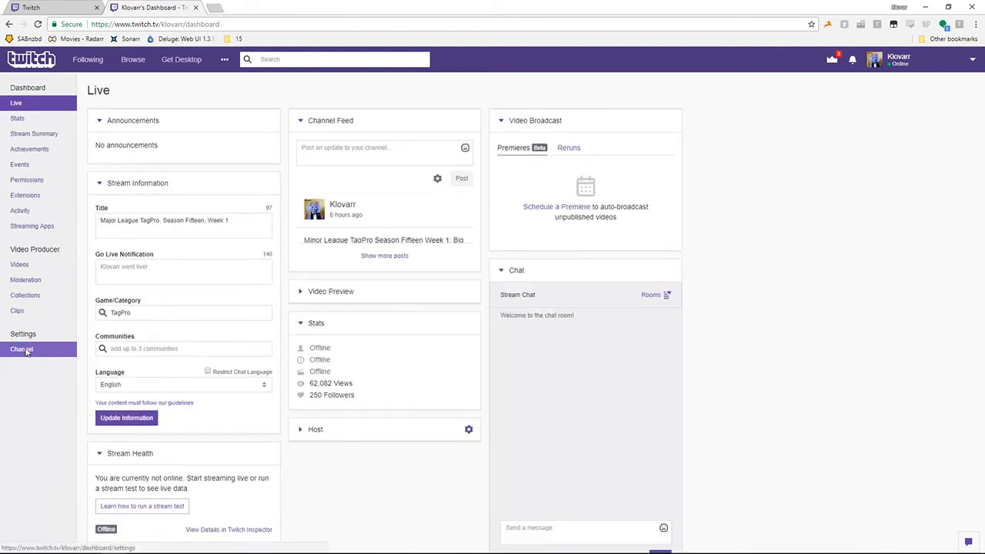
{"action": "left_click", "coordinate": [21, 349]}
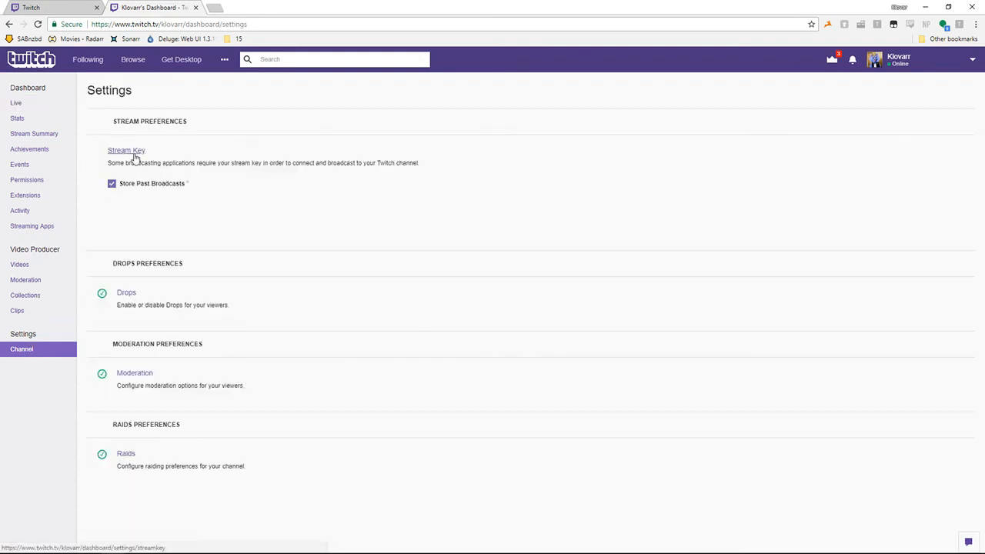
{"action": "left_click", "coordinate": [130, 151]}
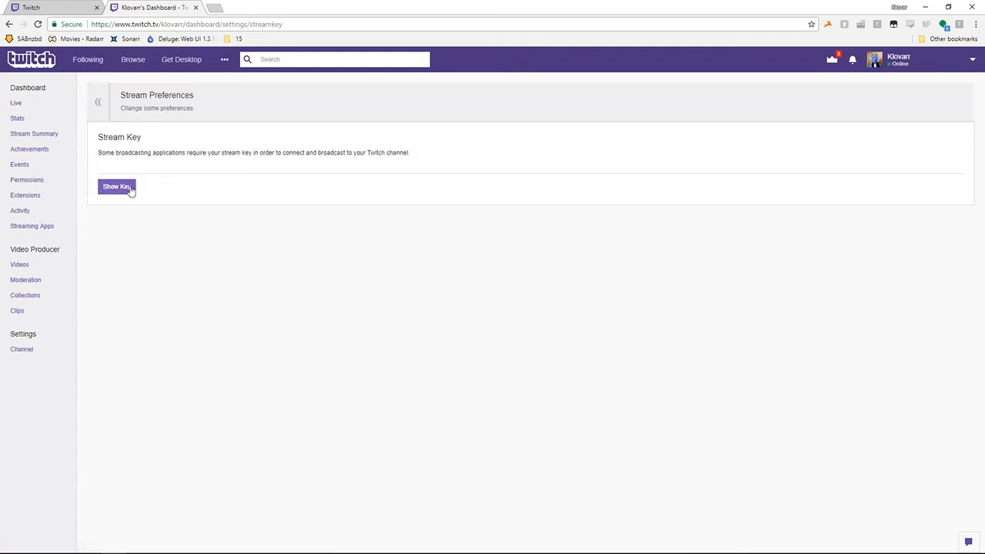
{"action": "left_click", "coordinate": [129, 188]}
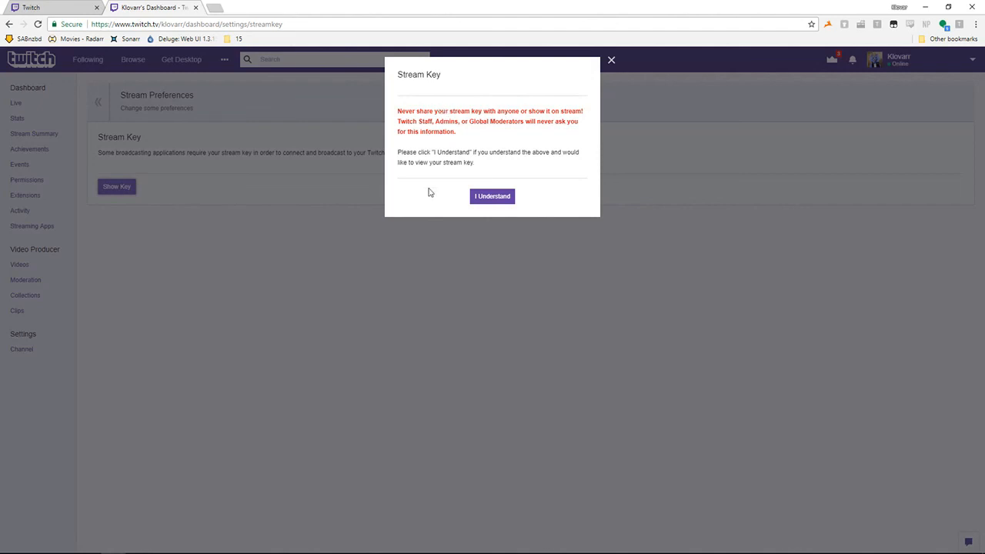
- Read the warning about never sharing the stream key and dismiss it without revealing the key
{"action": "left_click", "coordinate": [509, 196]}
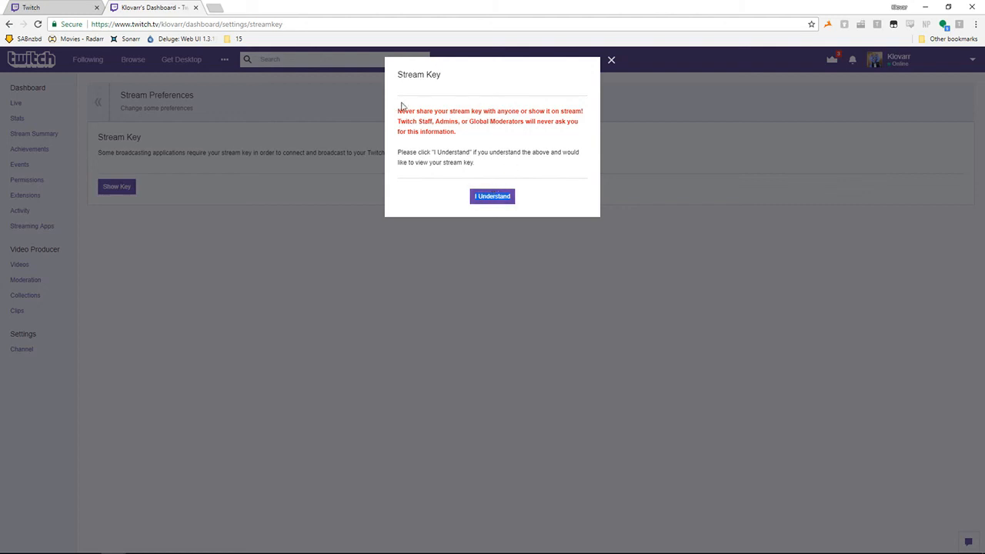
{"action": "left_click_drag", "start_coordinate": [409, 112], "coordinate": [547, 122]}
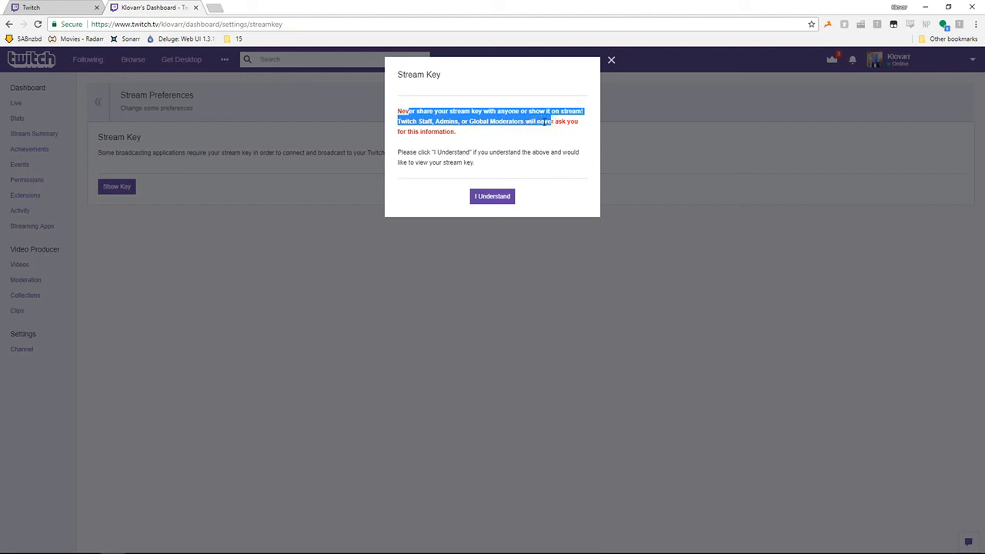
{"action": "left_click_drag", "start_coordinate": [435, 121], "coordinate": [424, 121]}
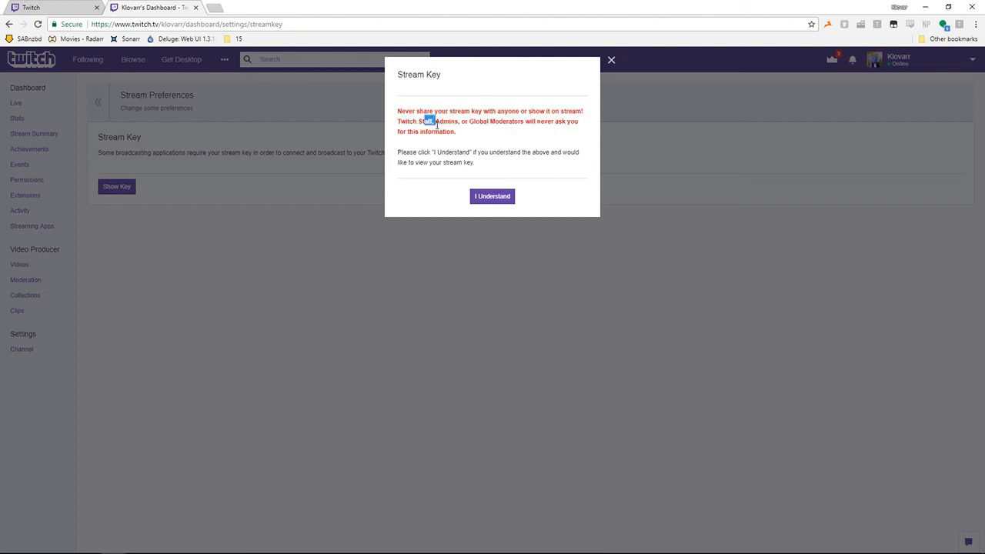
{"action": "left_click", "coordinate": [612, 64]}
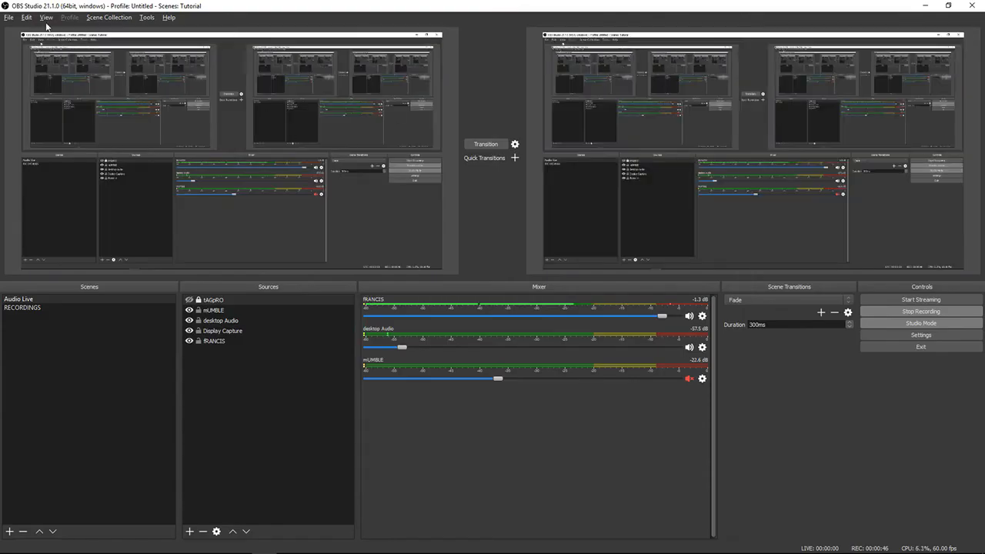
- Switch to OBS Studio, select the stream key for the Twitch service in the Stream settings, and accept the settings
{"action": "left_click", "coordinate": [9, 17]}
{"action": "mouse_move", "coordinate": [26, 18]}
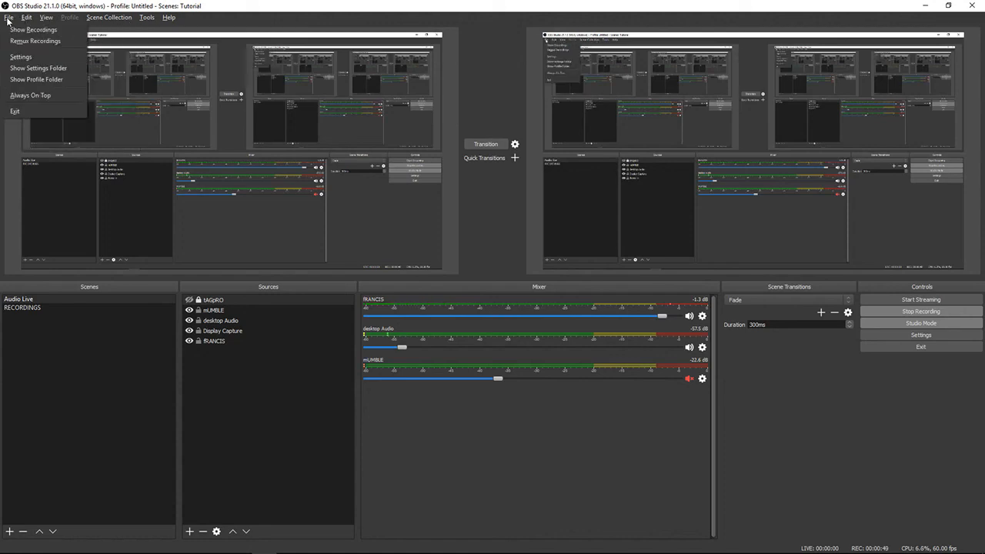
{"action": "left_click", "coordinate": [20, 58]}
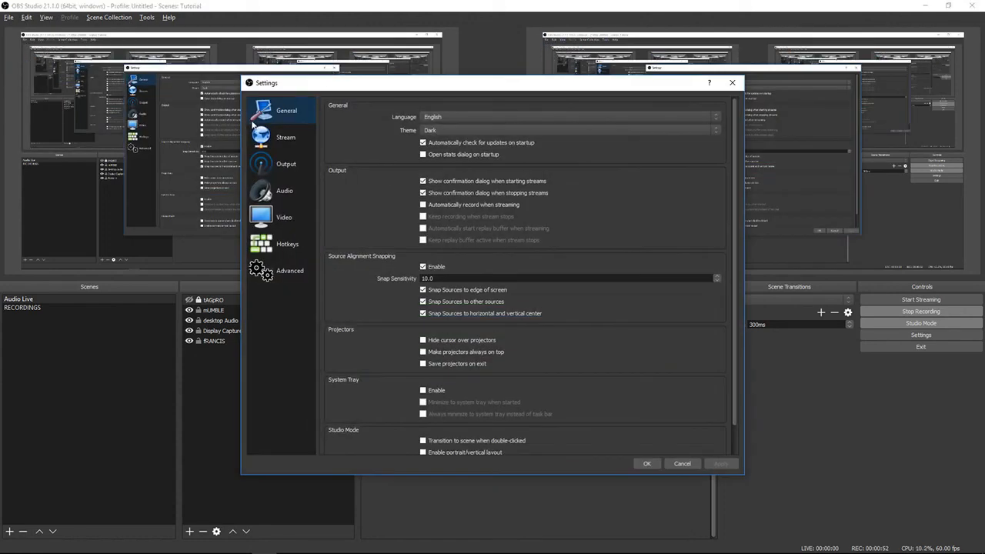
{"action": "left_click", "coordinate": [295, 143]}
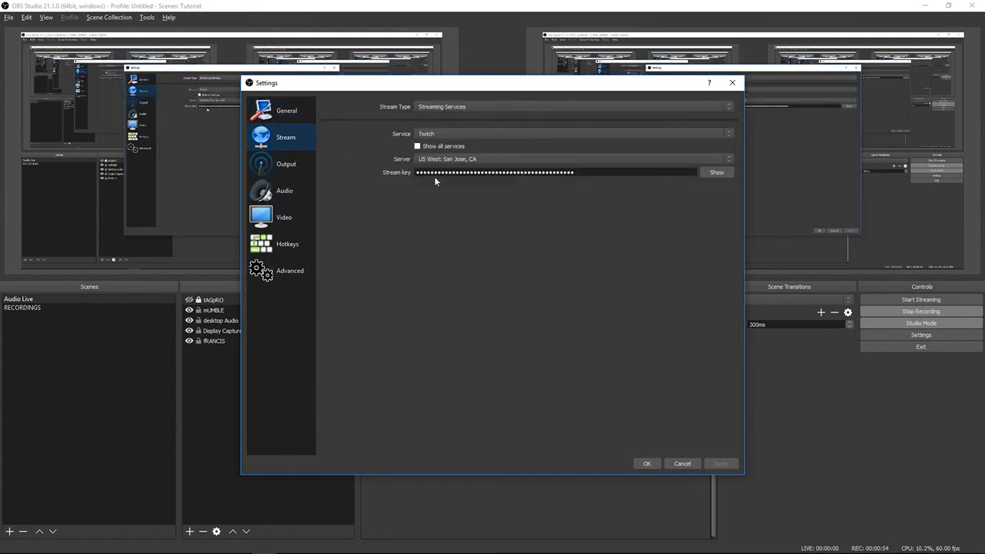
{"action": "left_click_drag", "start_coordinate": [574, 172], "coordinate": [415, 174]}
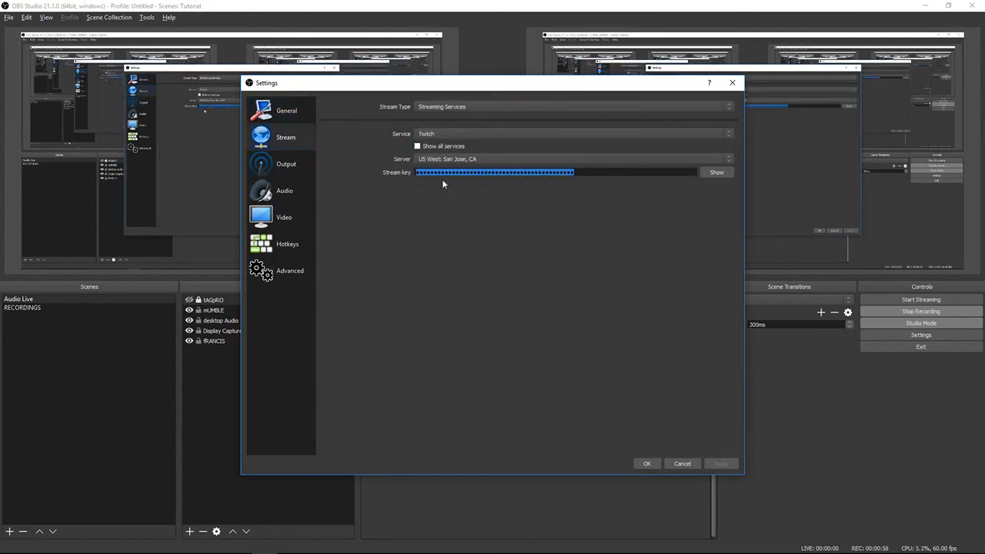
{"action": "left_click", "coordinate": [648, 463]}
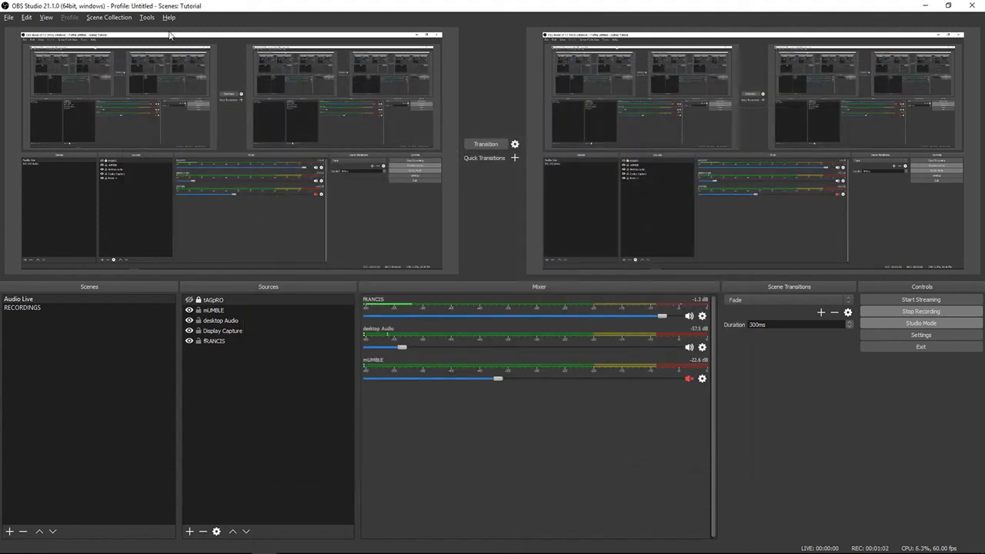
- Stop recording, run the Auto-Configuration Wizard optimized for Twitch streaming at 1920x1080 with 60 FPS preferred and a bandwidth test, and apply its settings
{"action": "left_click", "coordinate": [147, 17]}
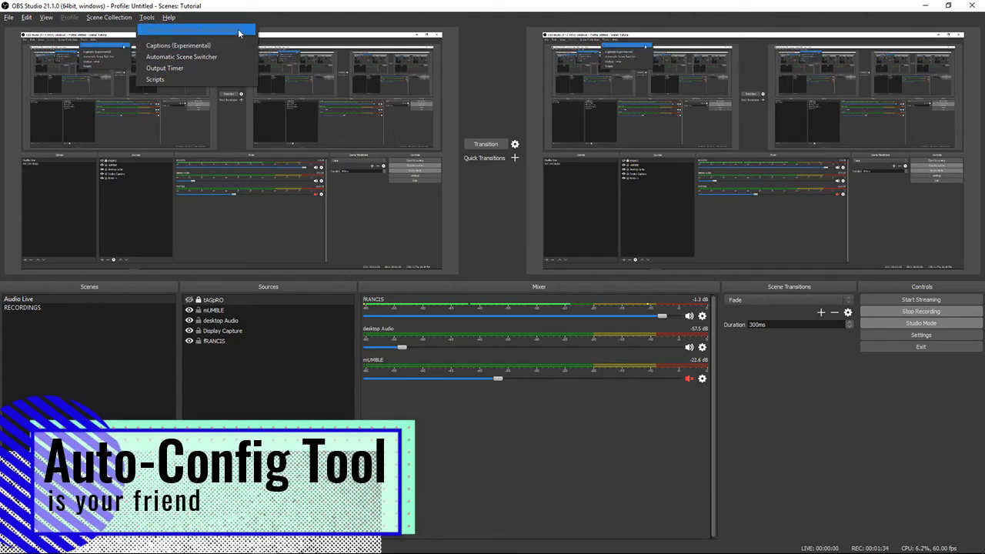
{"action": "left_click", "coordinate": [935, 310]}
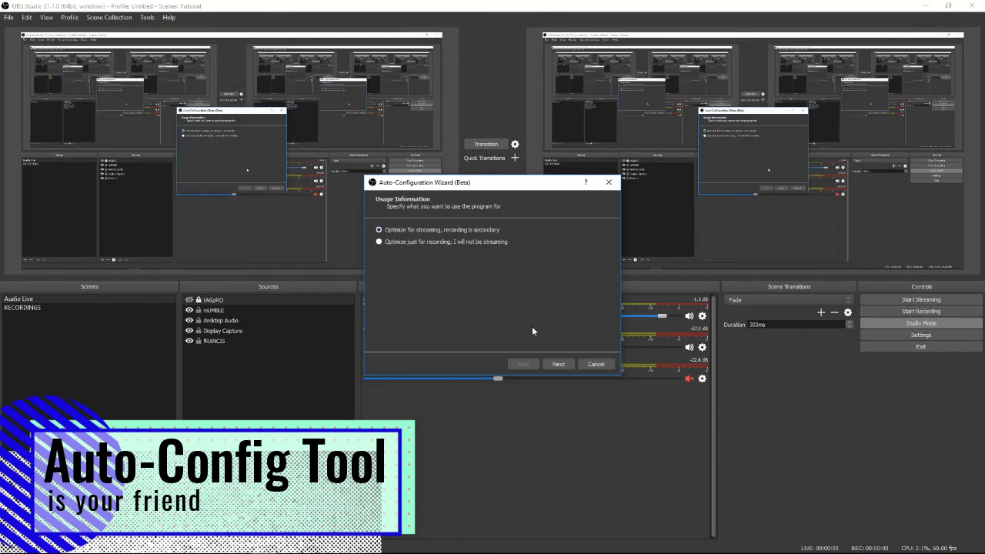
{"action": "left_click", "coordinate": [561, 365]}
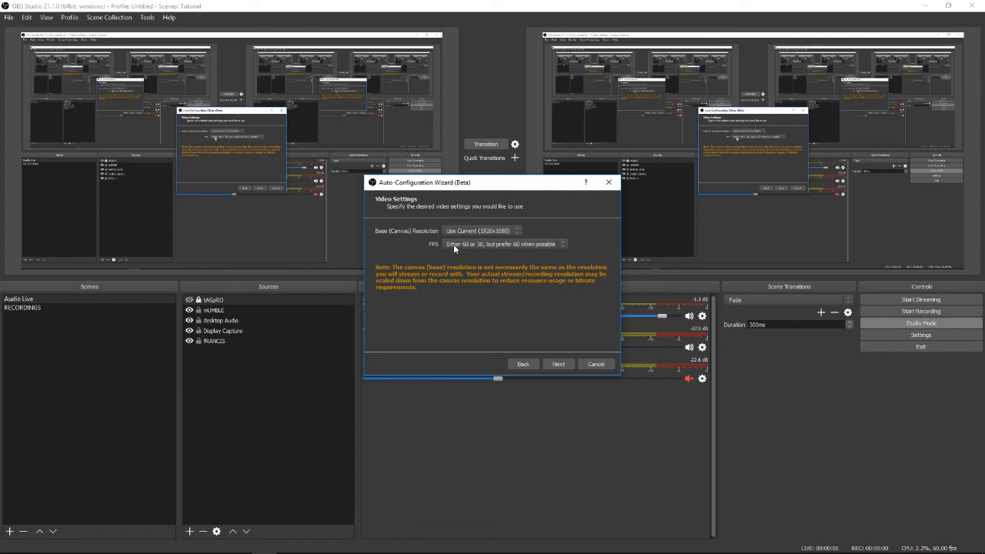
{"action": "left_click", "coordinate": [569, 364]}
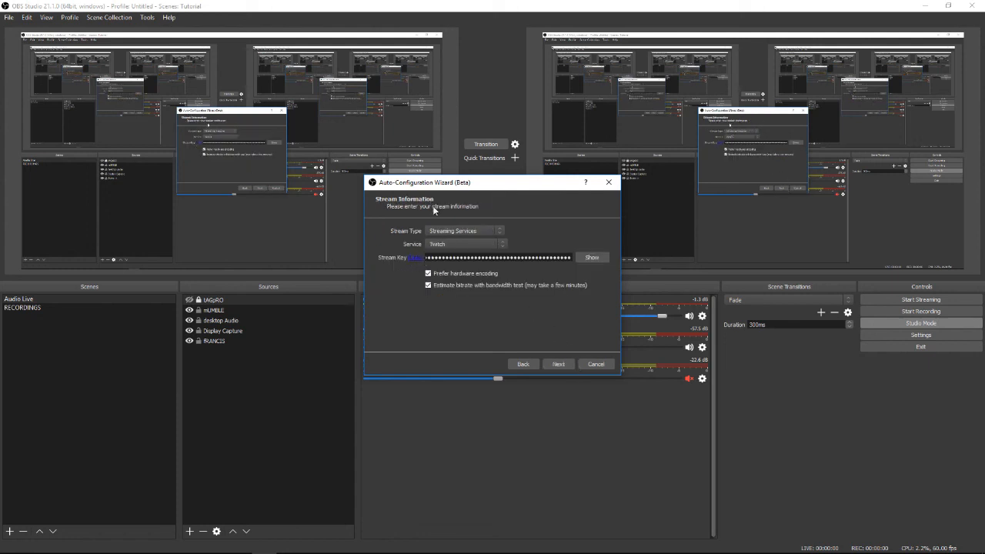
{"action": "left_click", "coordinate": [558, 363]}
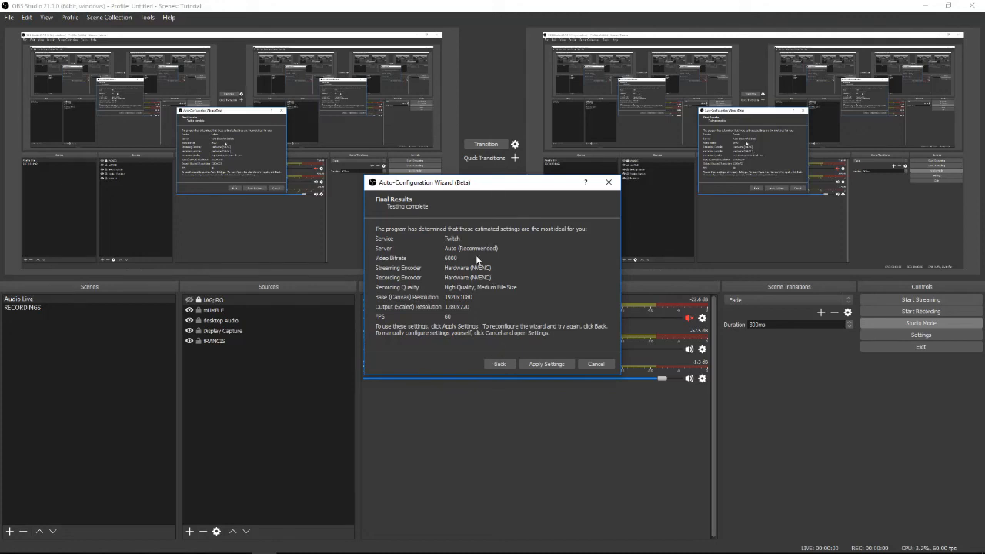
{"action": "left_click_drag", "start_coordinate": [488, 190], "coordinate": [460, 149]}
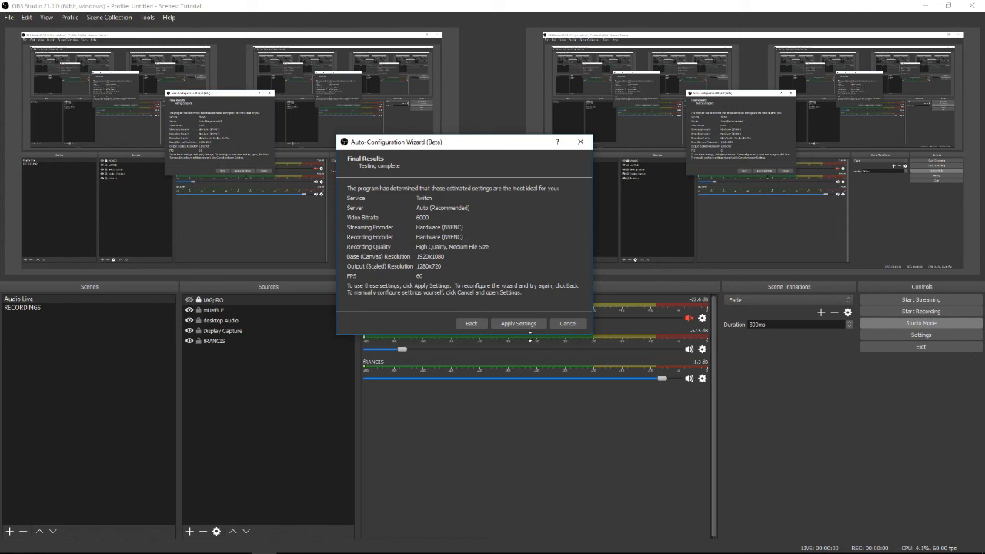
{"action": "left_click", "coordinate": [531, 324]}
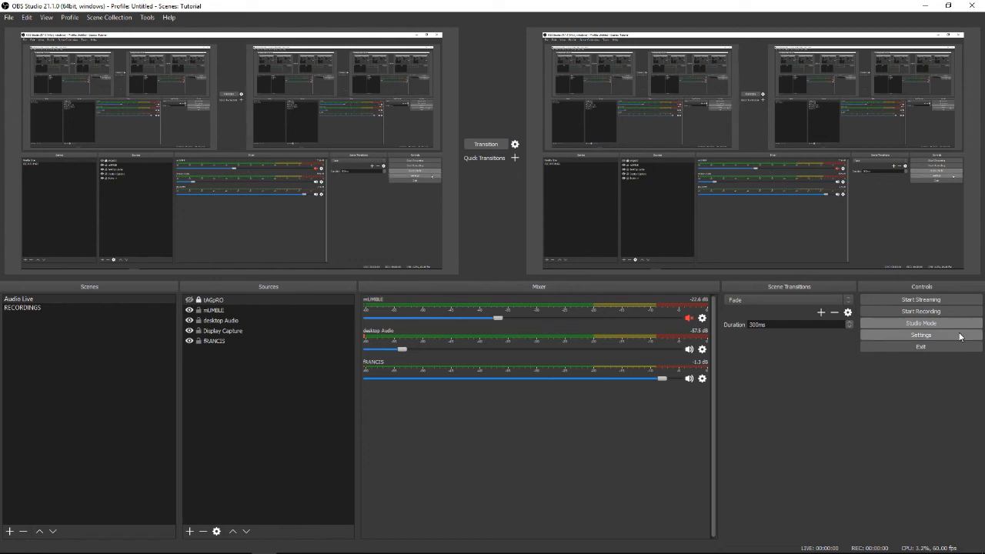
- Start a short recording of the Audio Live scene and stop it
{"action": "left_click", "coordinate": [923, 312]}
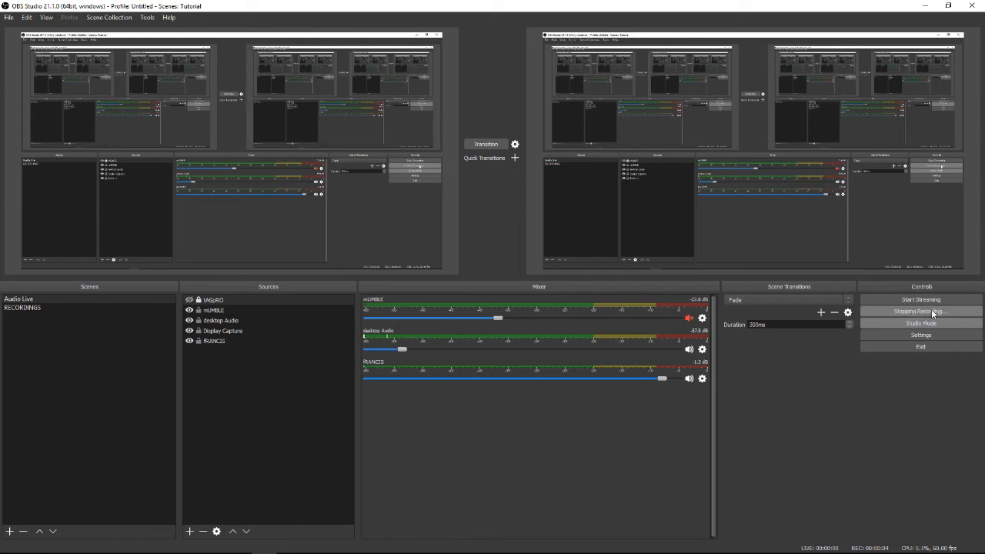
{"action": "left_click", "coordinate": [933, 312]}
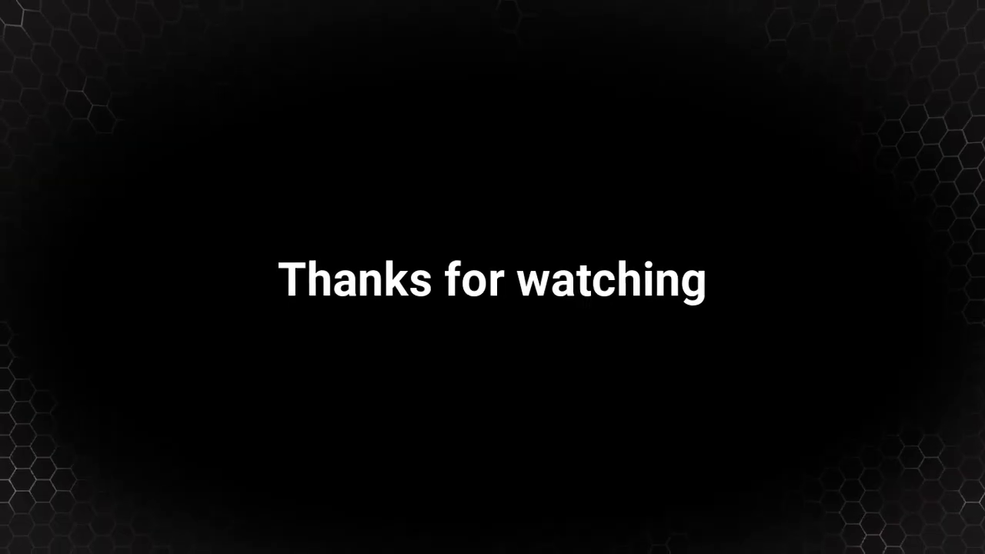